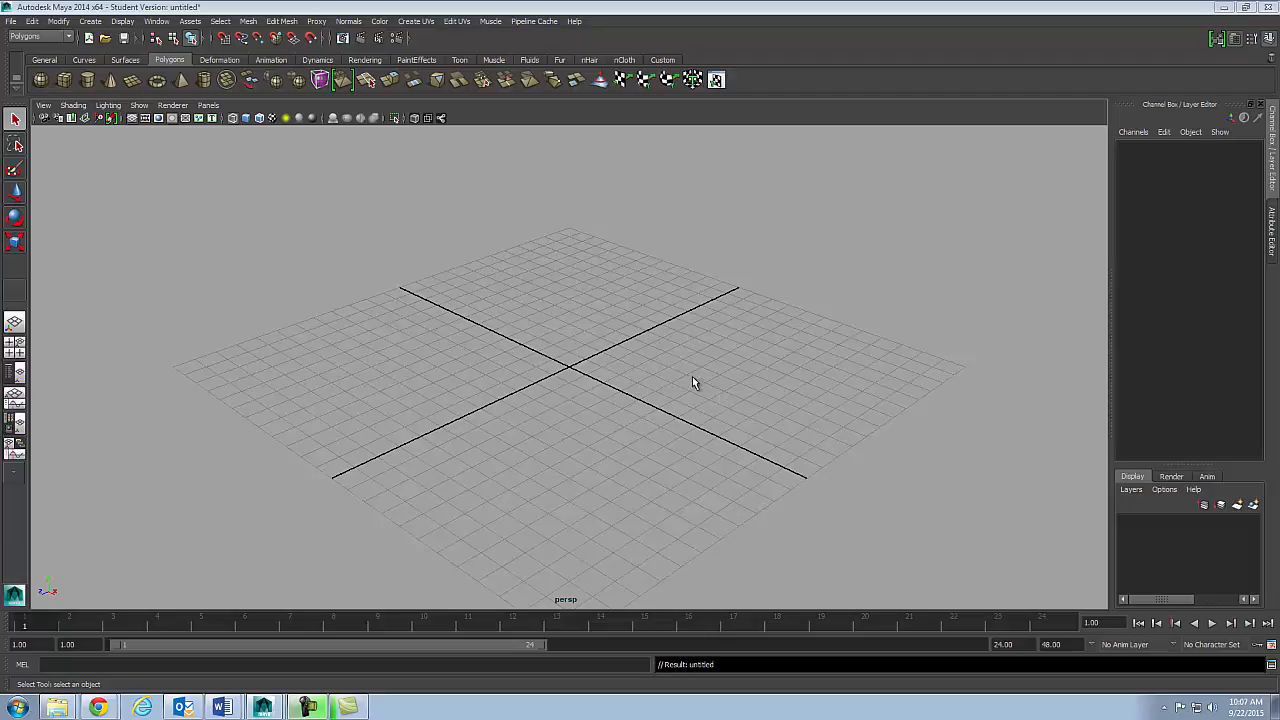
# - Set the project to the Simon folder inside Game 202 on the D: drive
pyautogui.click(12, 23)
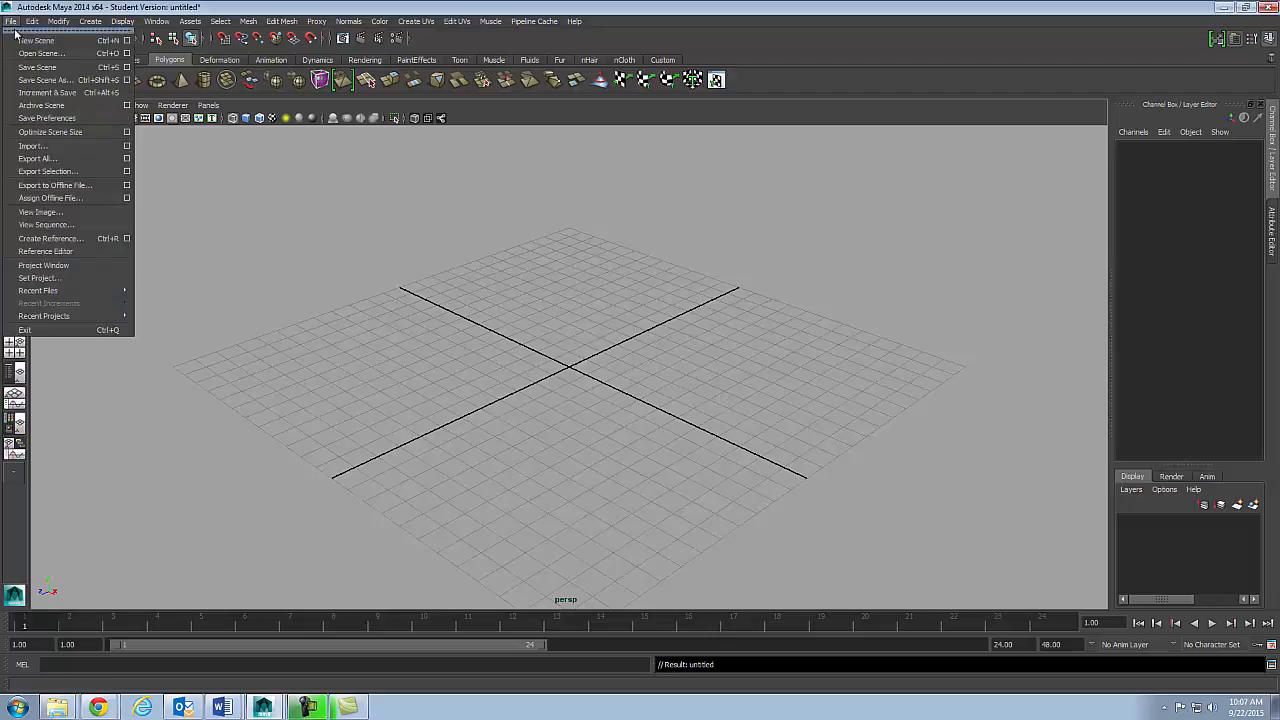
pyautogui.click(66, 281)
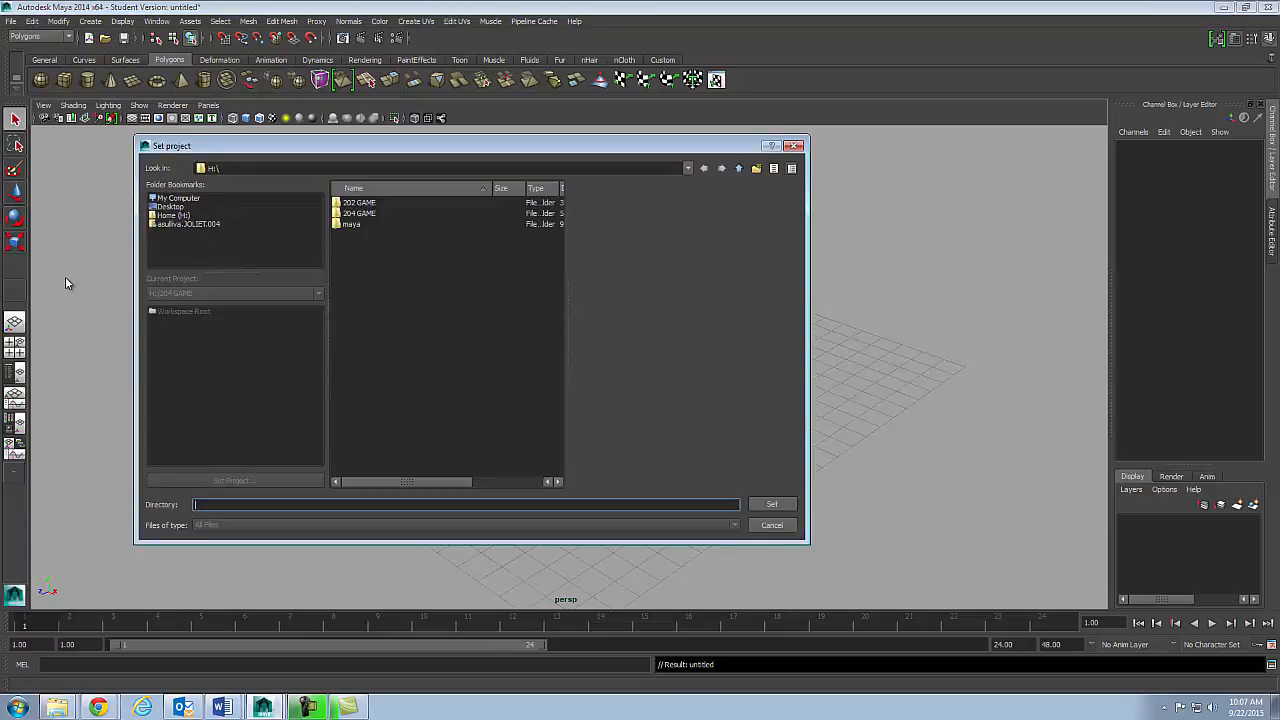
pyautogui.click(185, 200)
pyautogui.doubleClick(367, 212)
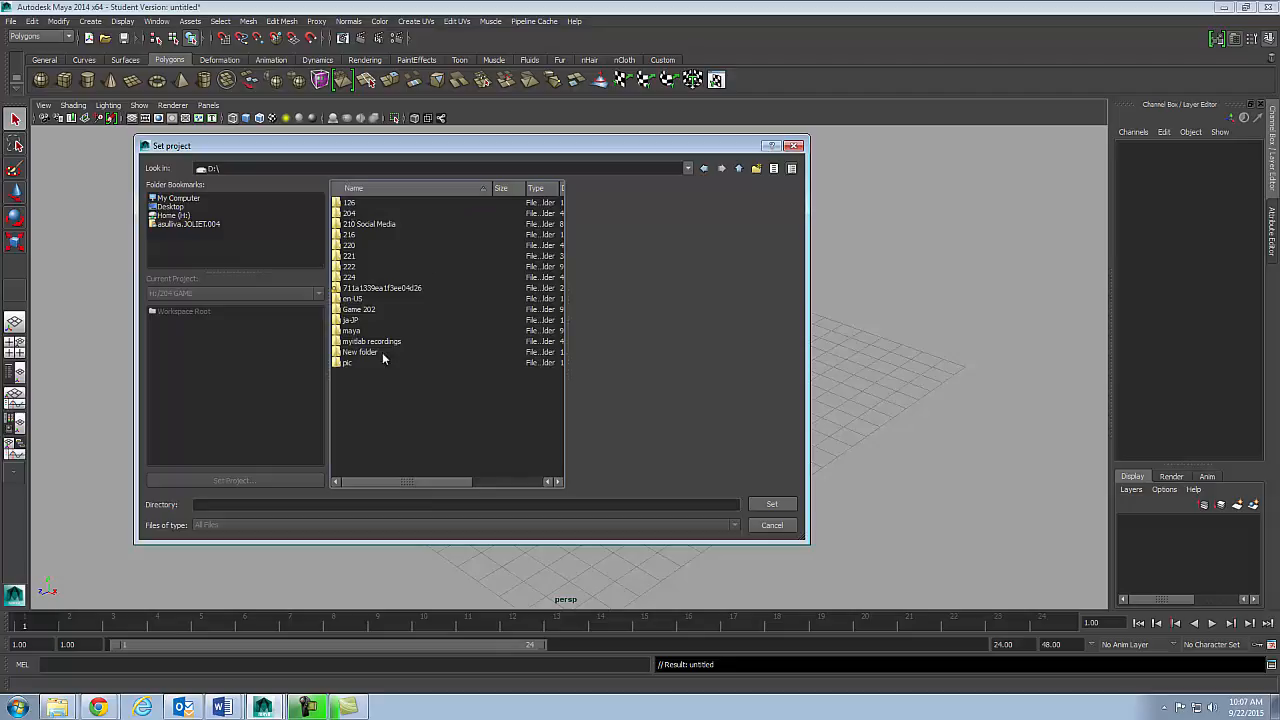
pyautogui.doubleClick(356, 309)
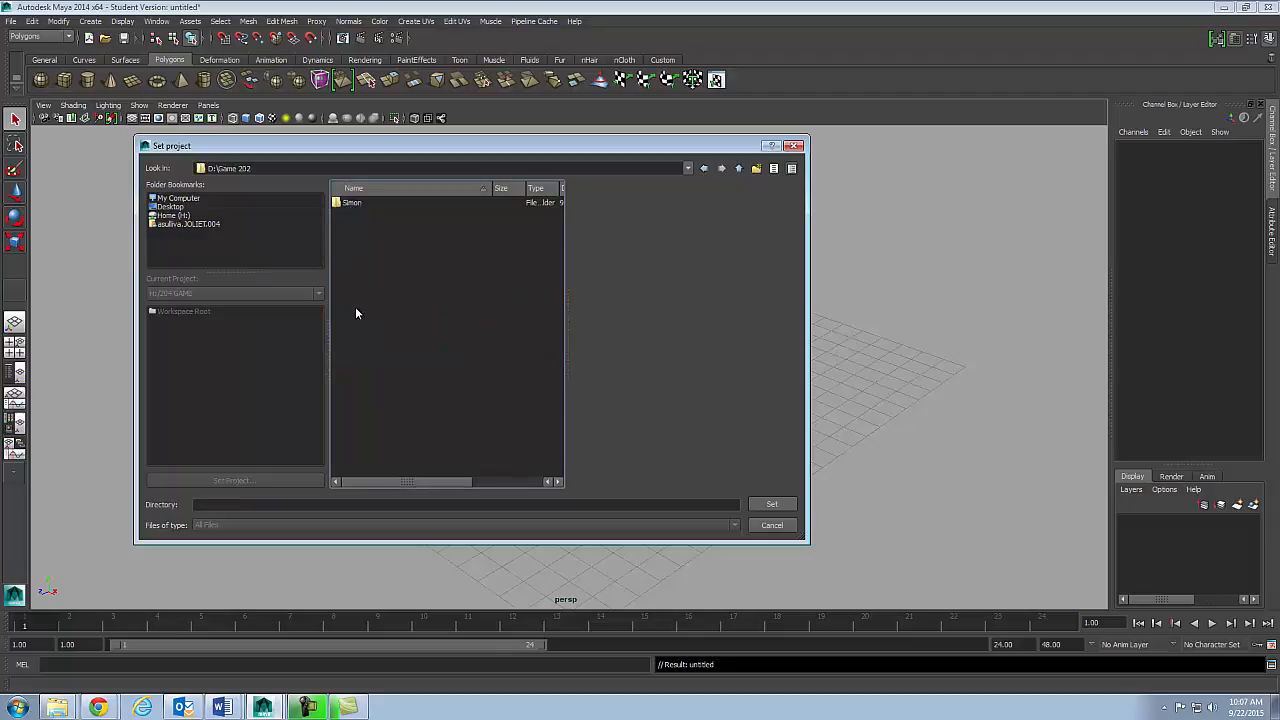
pyautogui.click(345, 204)
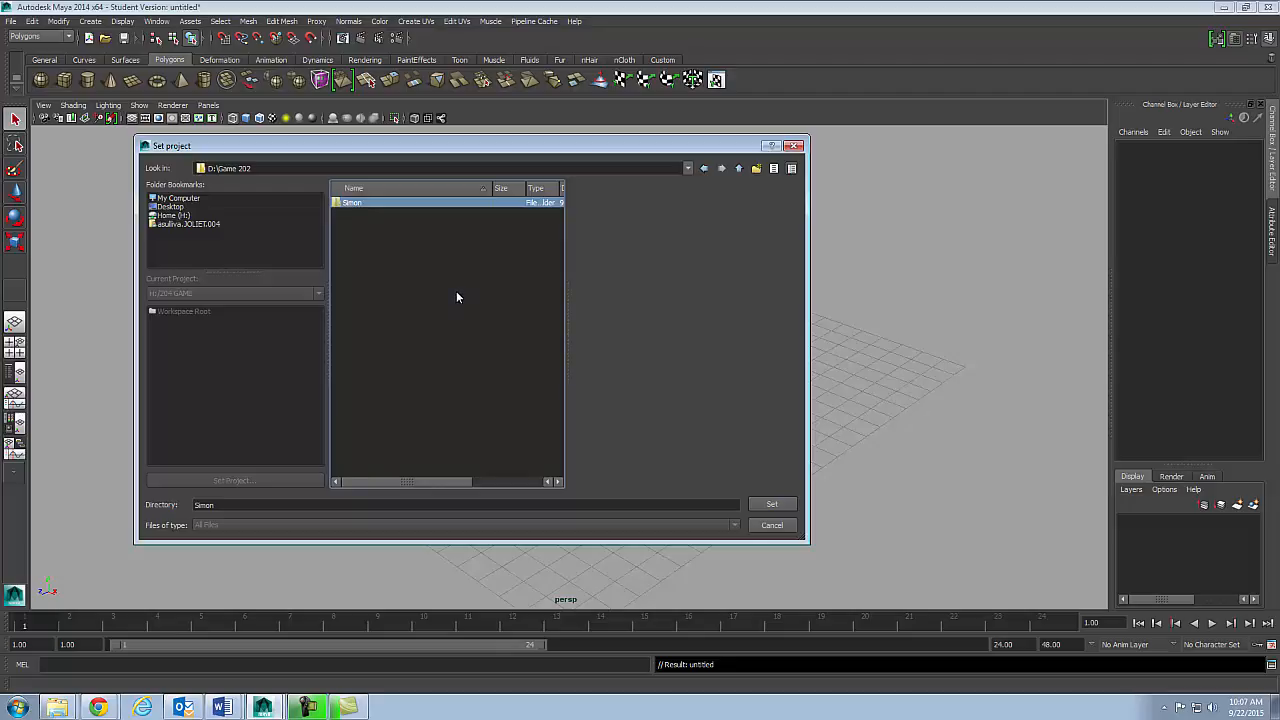
pyautogui.doubleClick(350, 203)
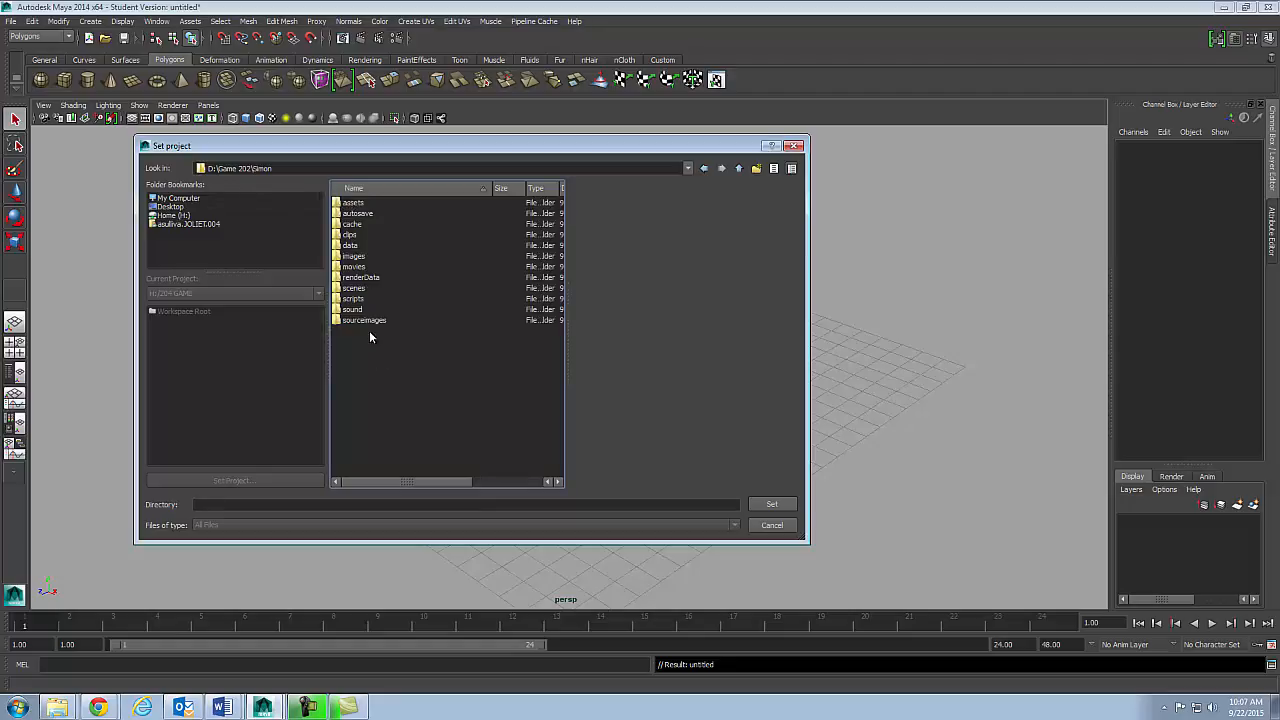
pyautogui.moveTo(279, 168); pyautogui.dragTo(253, 168)
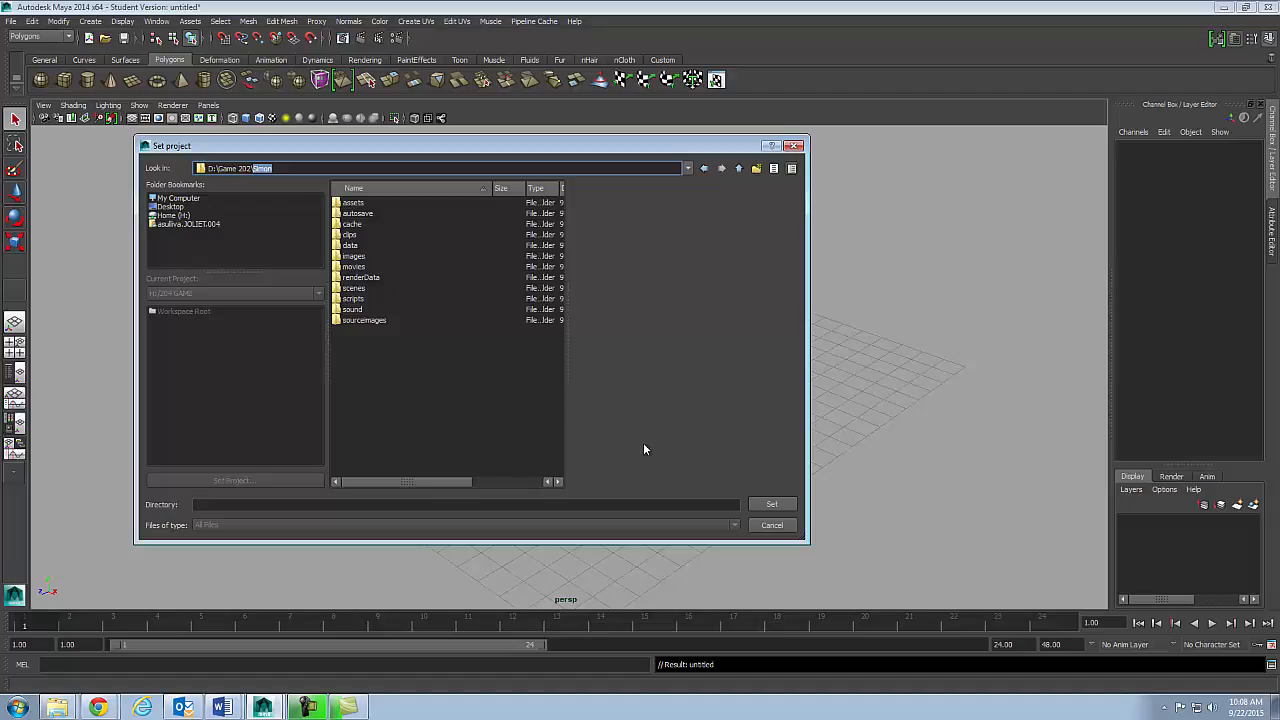
pyautogui.click(778, 506)
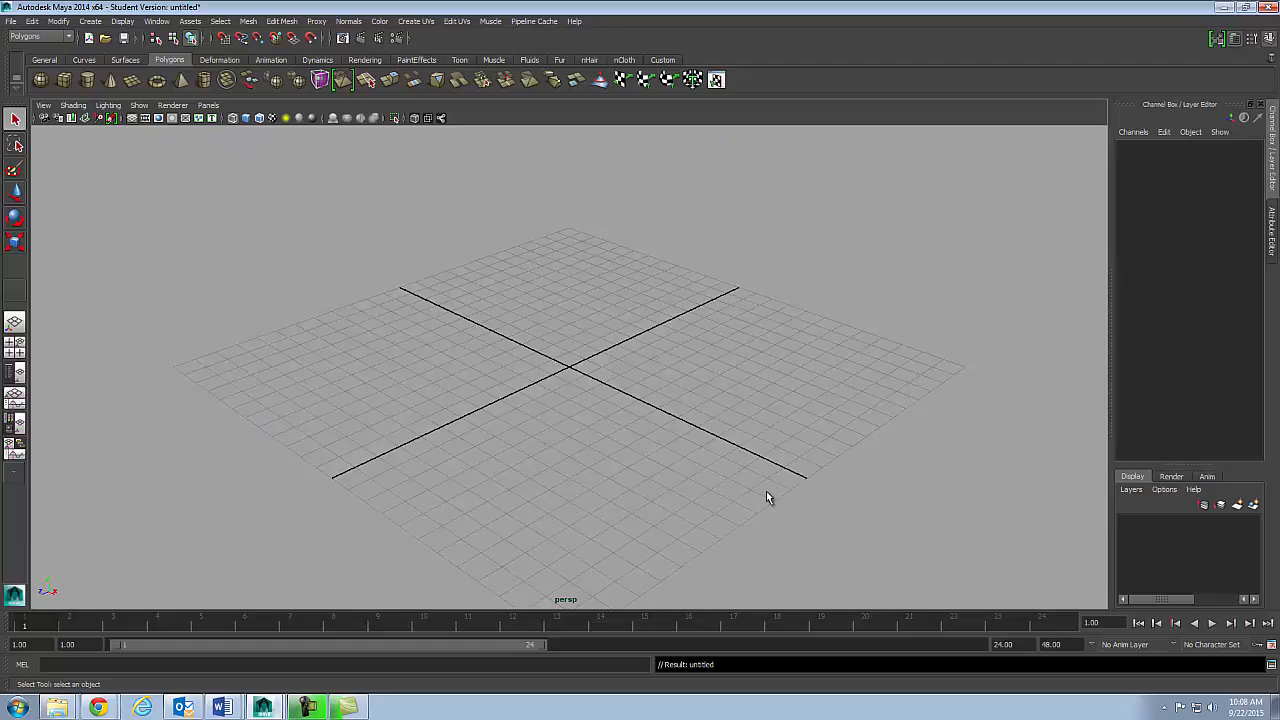
# - Open the chapter3.mb scene from the project's scenes folder and select the cube at the grid's centre
pyautogui.click(10, 21)
pyautogui.click(24, 55)
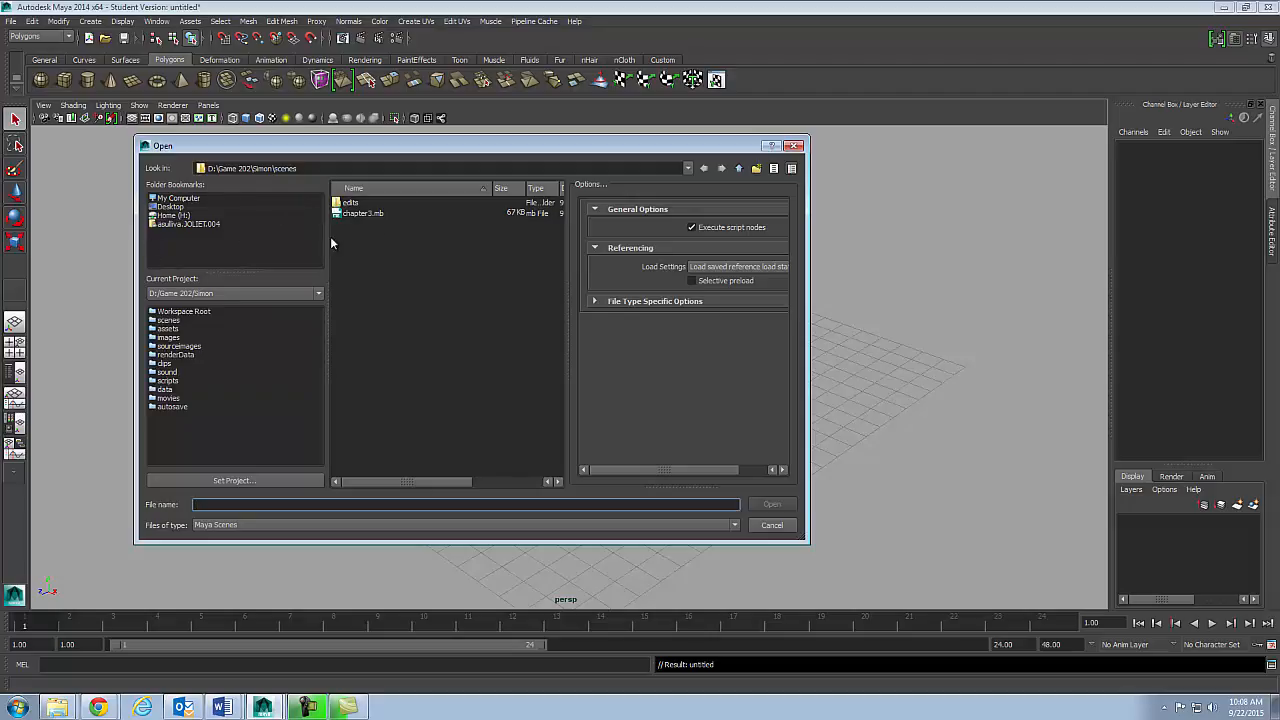
pyautogui.click(355, 216)
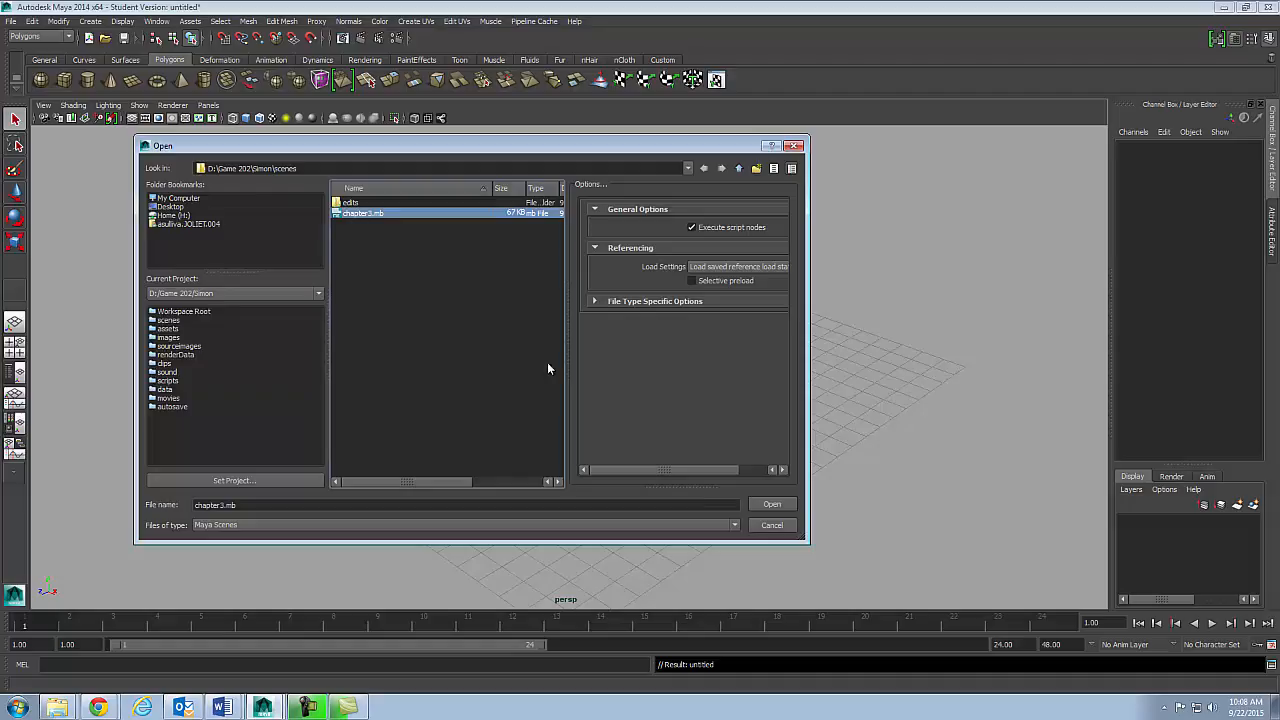
pyautogui.click(770, 506)
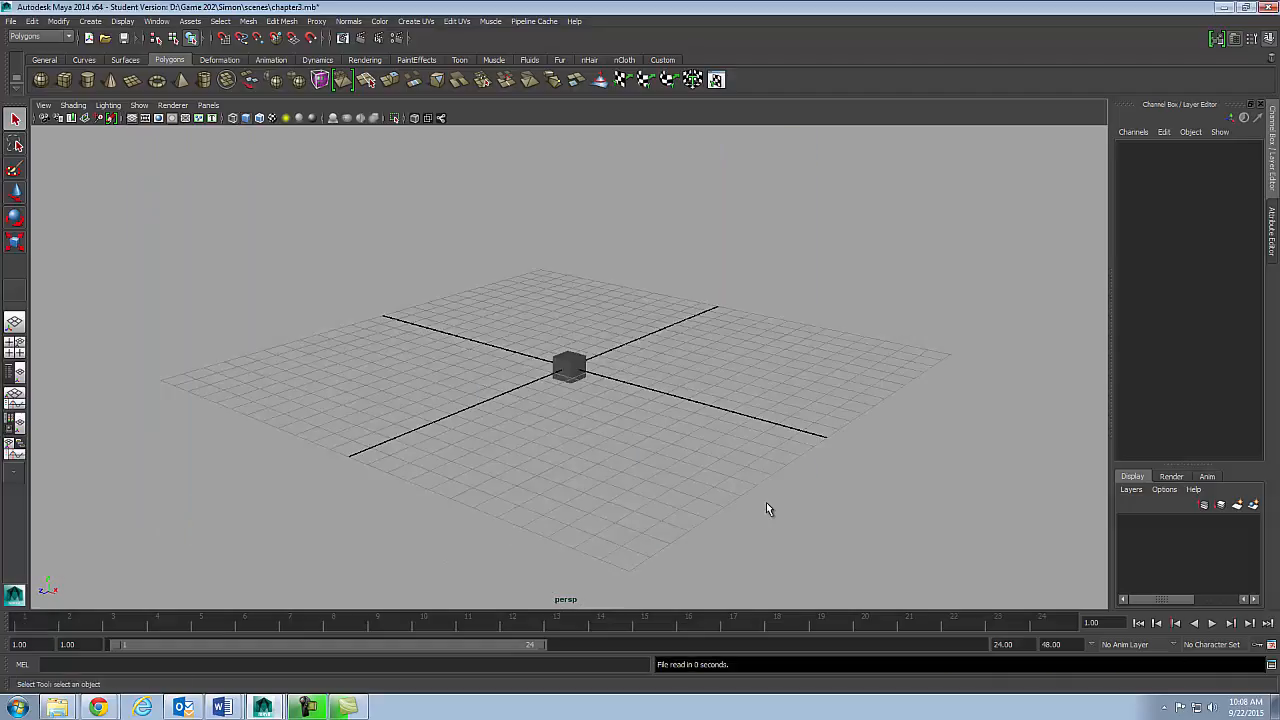
pyautogui.click(568, 366)
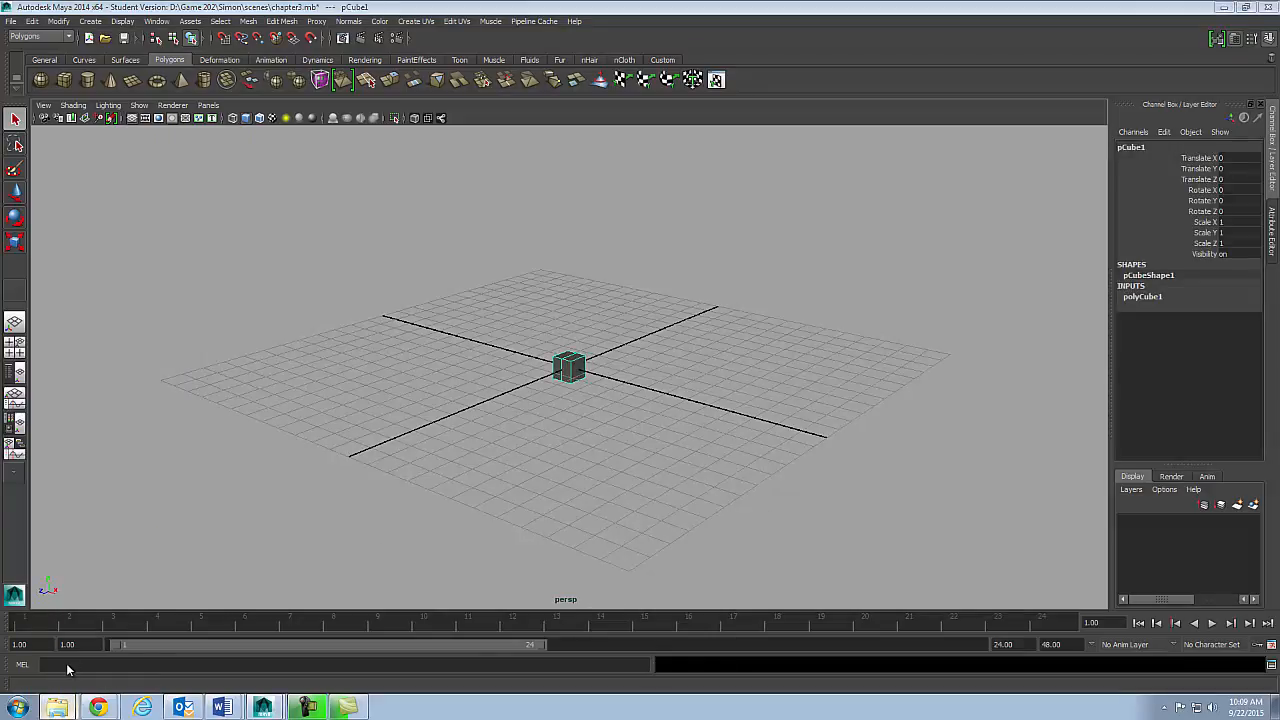
# - In Windows Explorer, move modelSketchFront and modelSketchSide from the Game 202 folder into Simon's sourceimages folder, and return to Maya
pyautogui.click(57, 707)
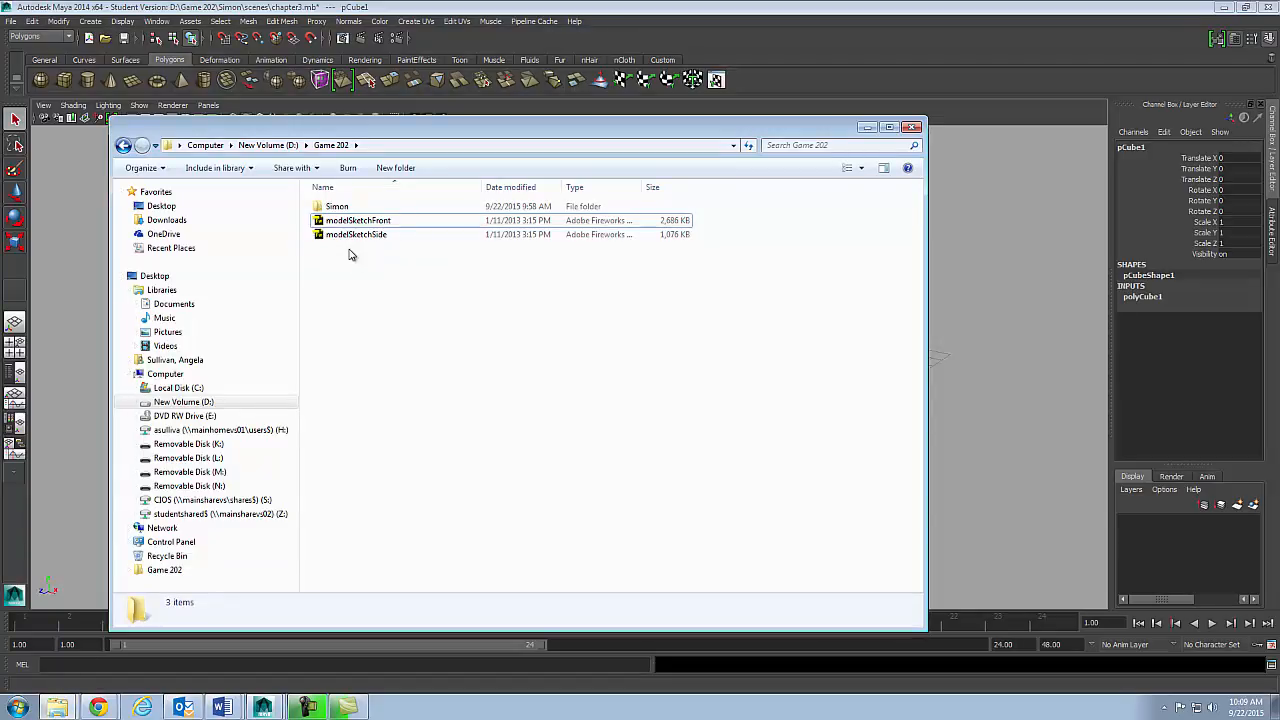
pyautogui.moveTo(364, 256); pyautogui.dragTo(356, 222)
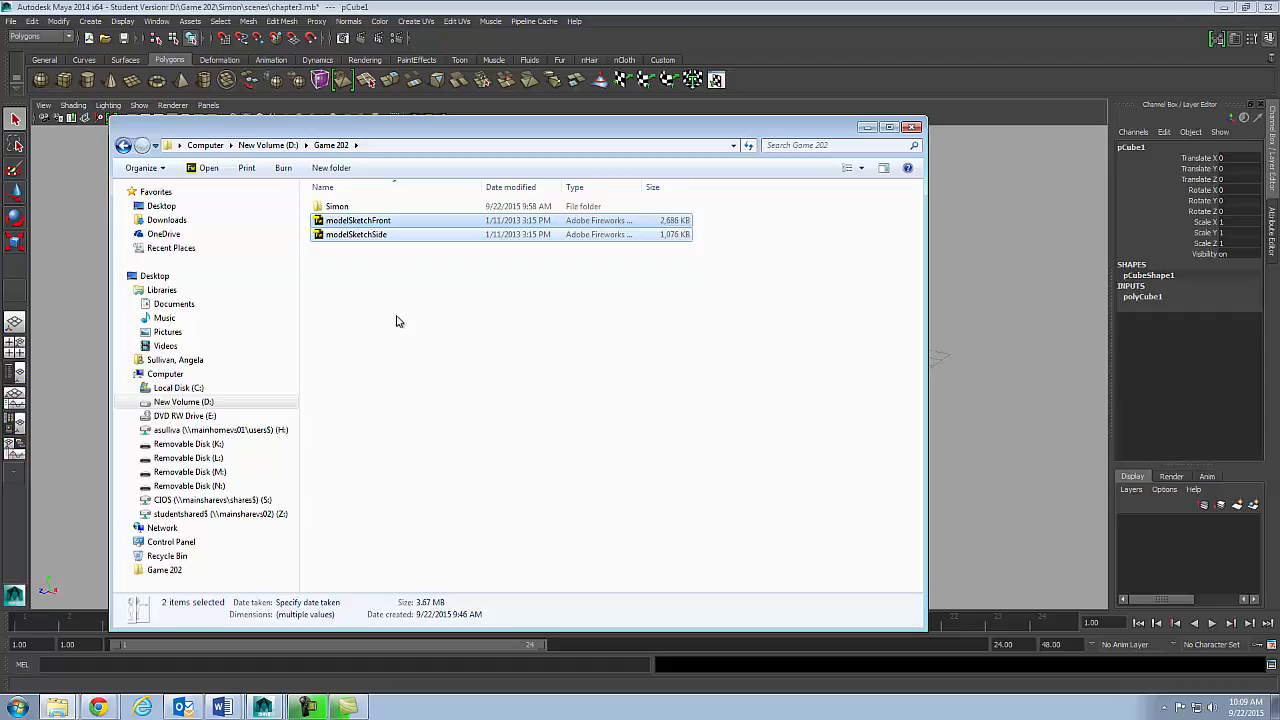
pyautogui.rightClick(392, 234)
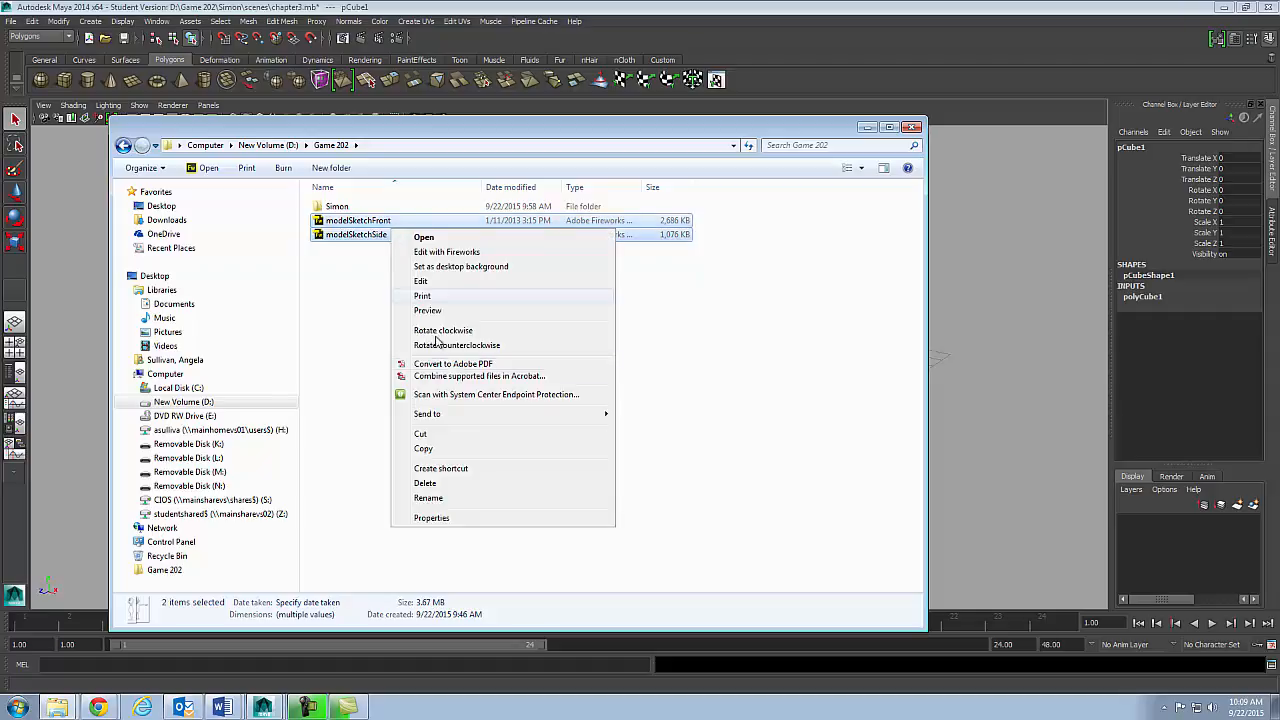
pyautogui.click(421, 434)
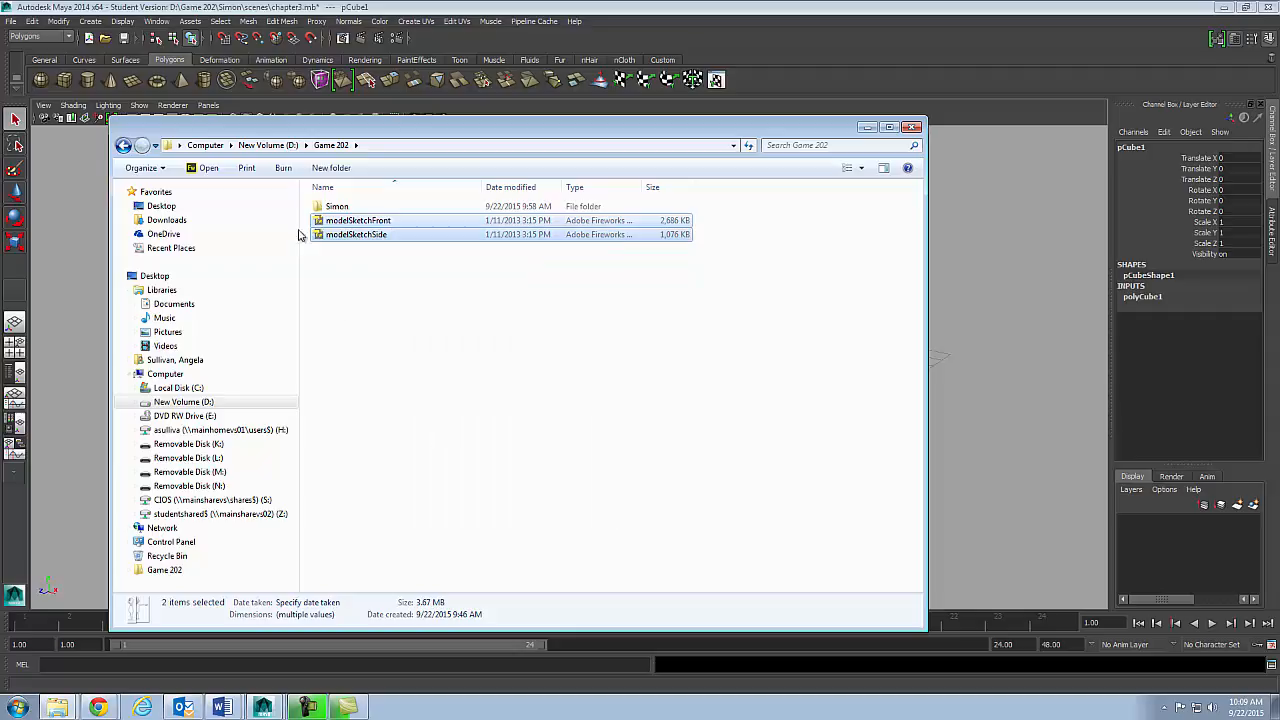
pyautogui.click(342, 208)
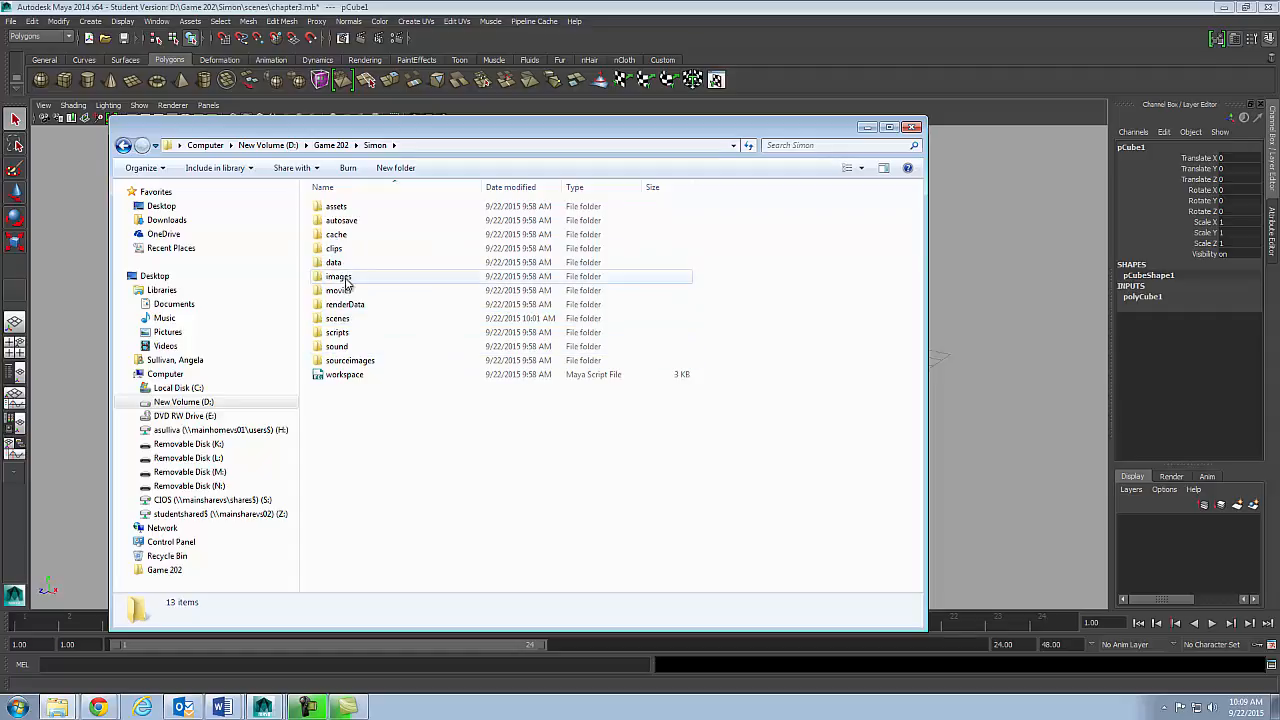
pyautogui.doubleClick(360, 364)
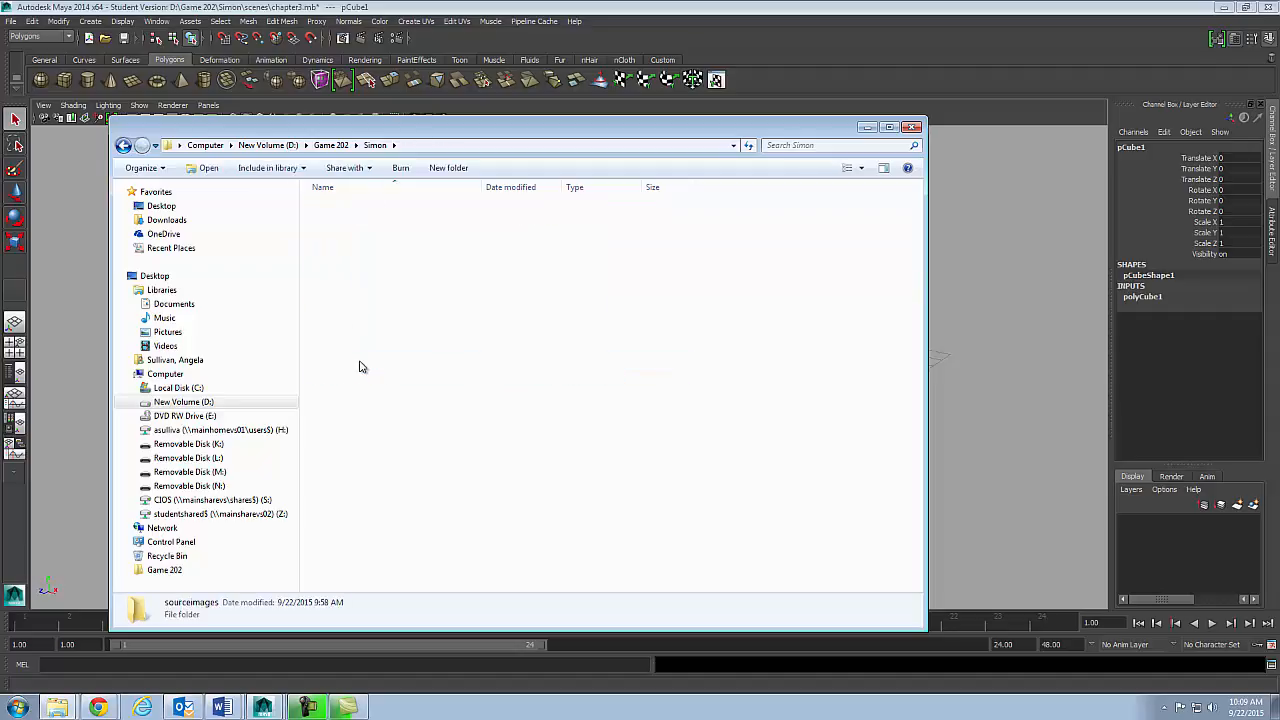
pyautogui.rightClick(352, 283)
pyautogui.click(390, 368)
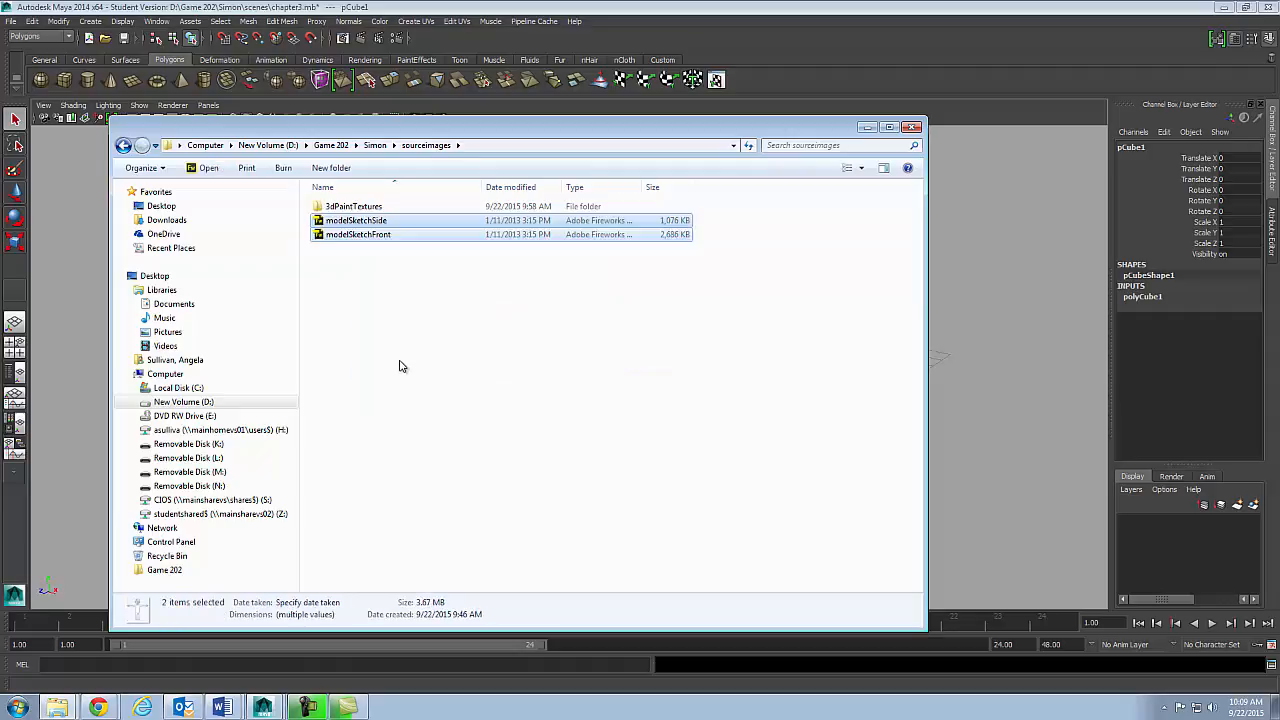
pyautogui.click(365, 285)
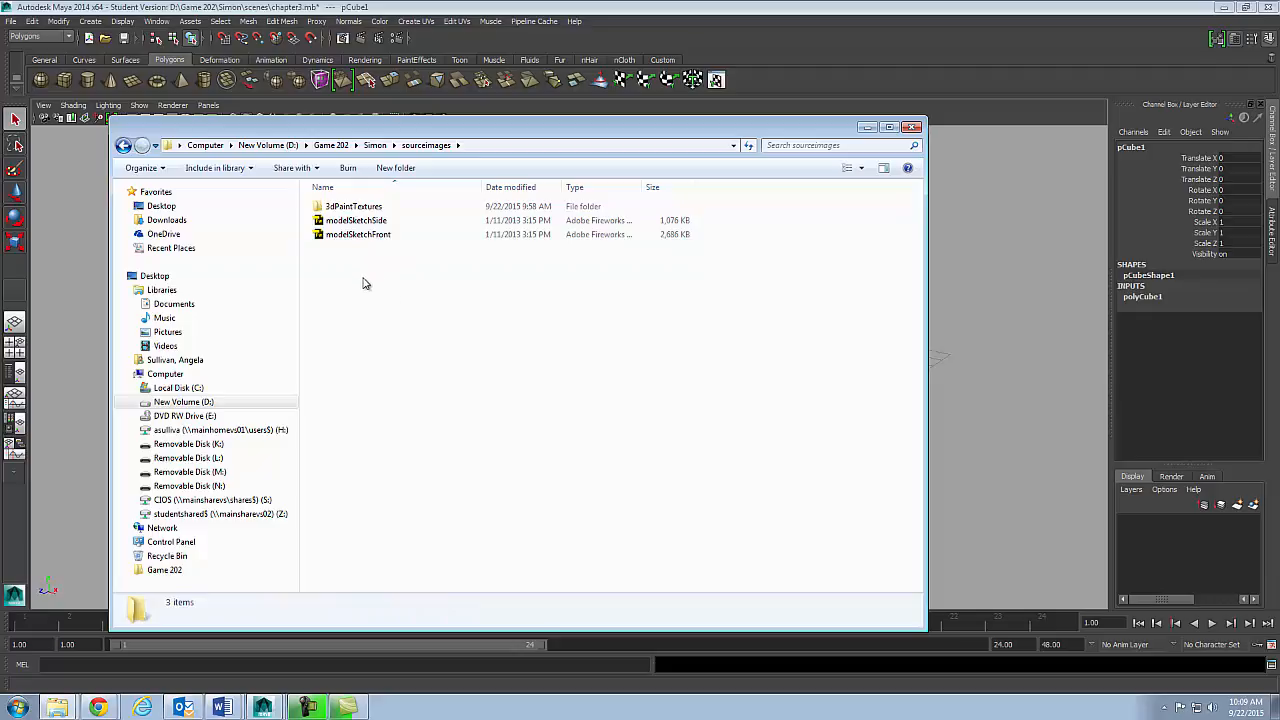
pyautogui.click(866, 128)
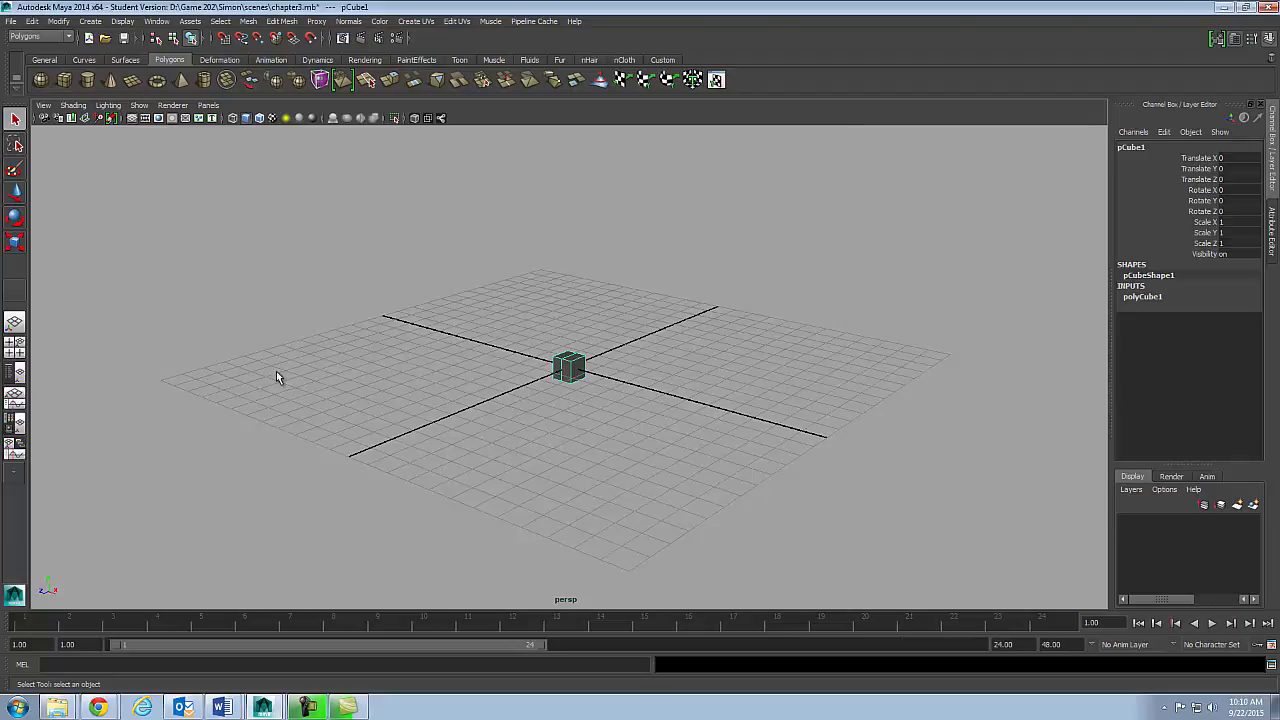
# - Import modelSketchFront.png from sourceimages as an image plane in the front view, shown full size
pyautogui.click(16, 348)
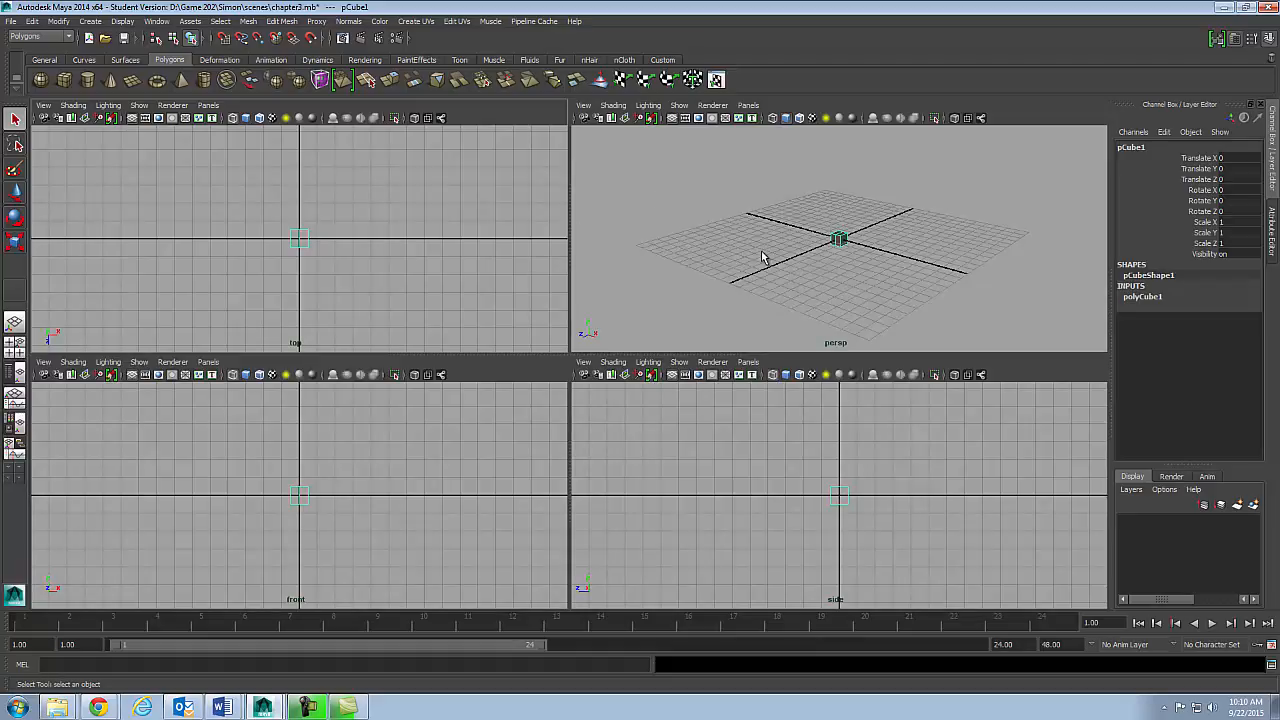
pyautogui.keyDown('alt'); pyautogui.moveTo(757, 257); pyautogui.dragTo(692, 240); pyautogui.keyUp('alt')
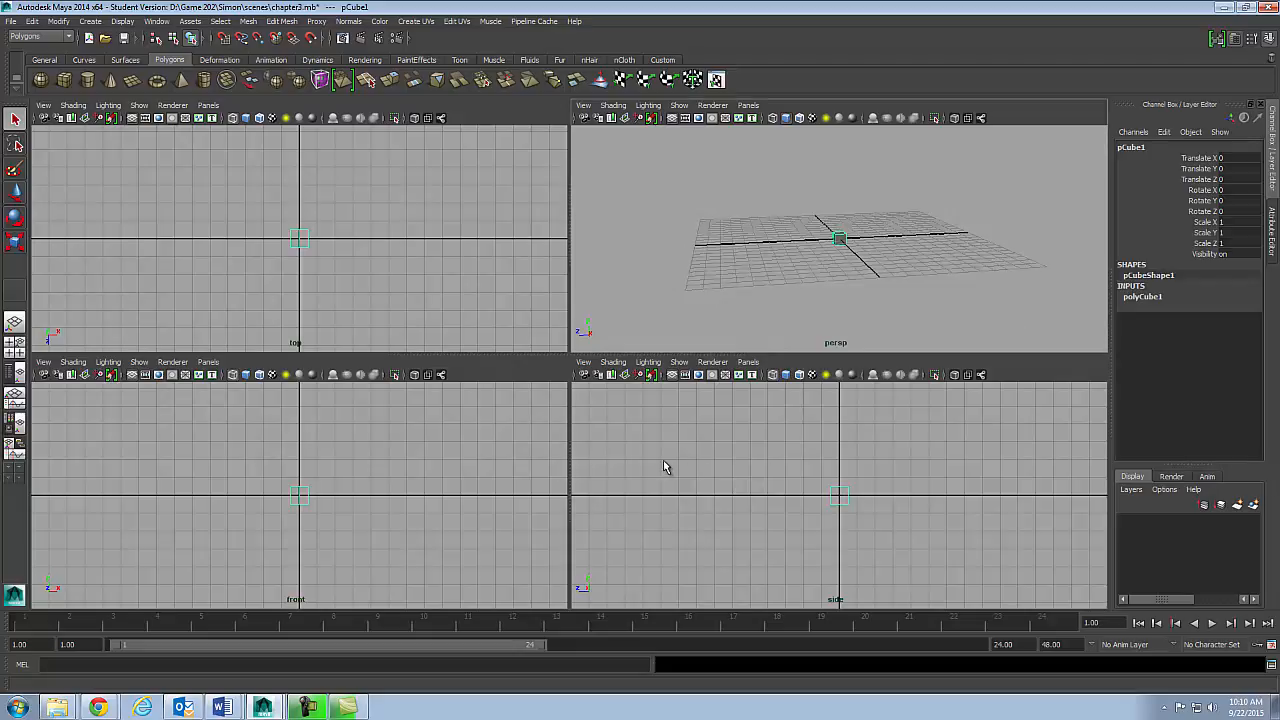
pyautogui.keyDown('alt'); pyautogui.moveTo(698, 463); pyautogui.dragTo(651, 484, button='middle'); pyautogui.keyUp('alt')
pyautogui.keyDown('alt'); pyautogui.moveTo(654, 480); pyautogui.dragTo(677, 463, button='right'); pyautogui.keyUp('alt')
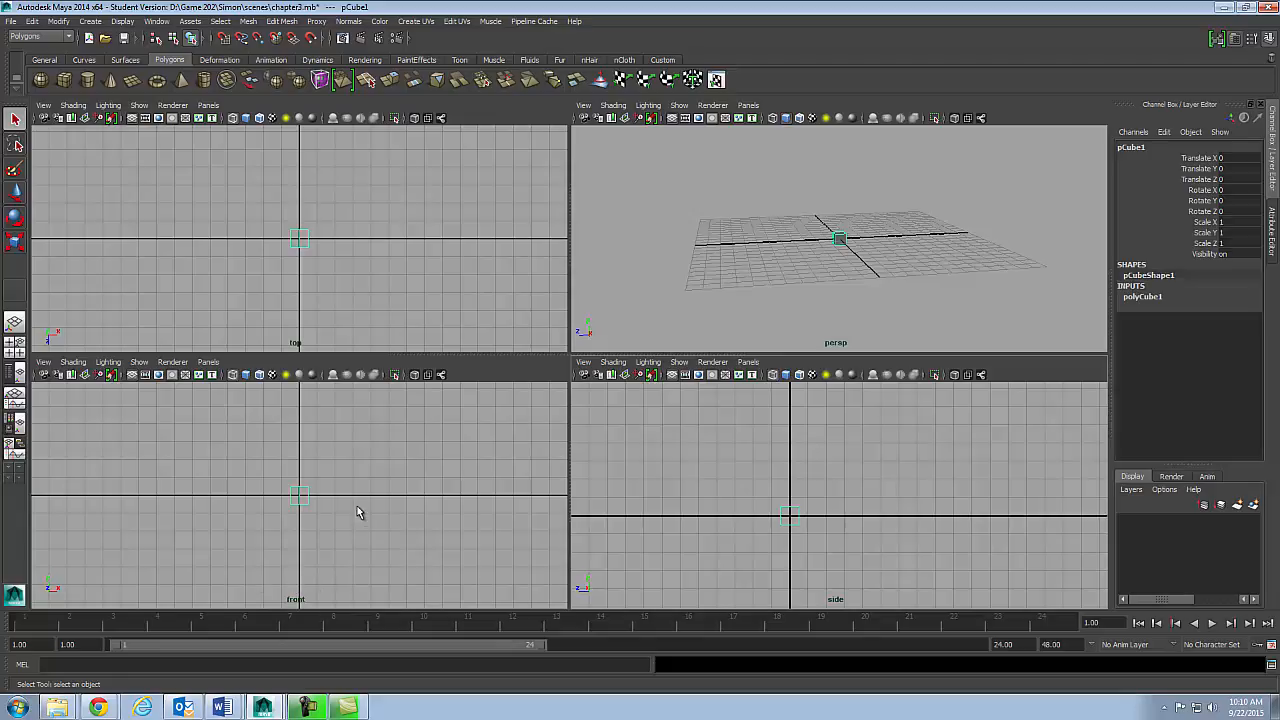
pyautogui.press('space')
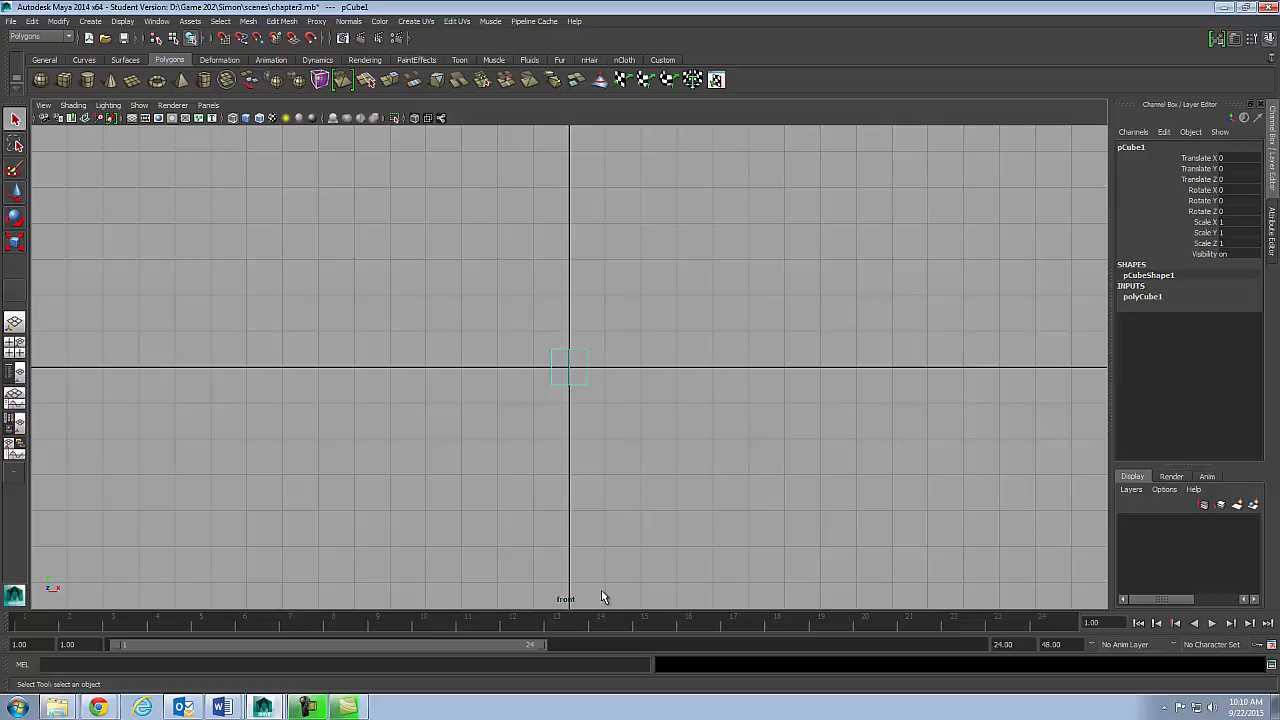
pyautogui.click(44, 106)
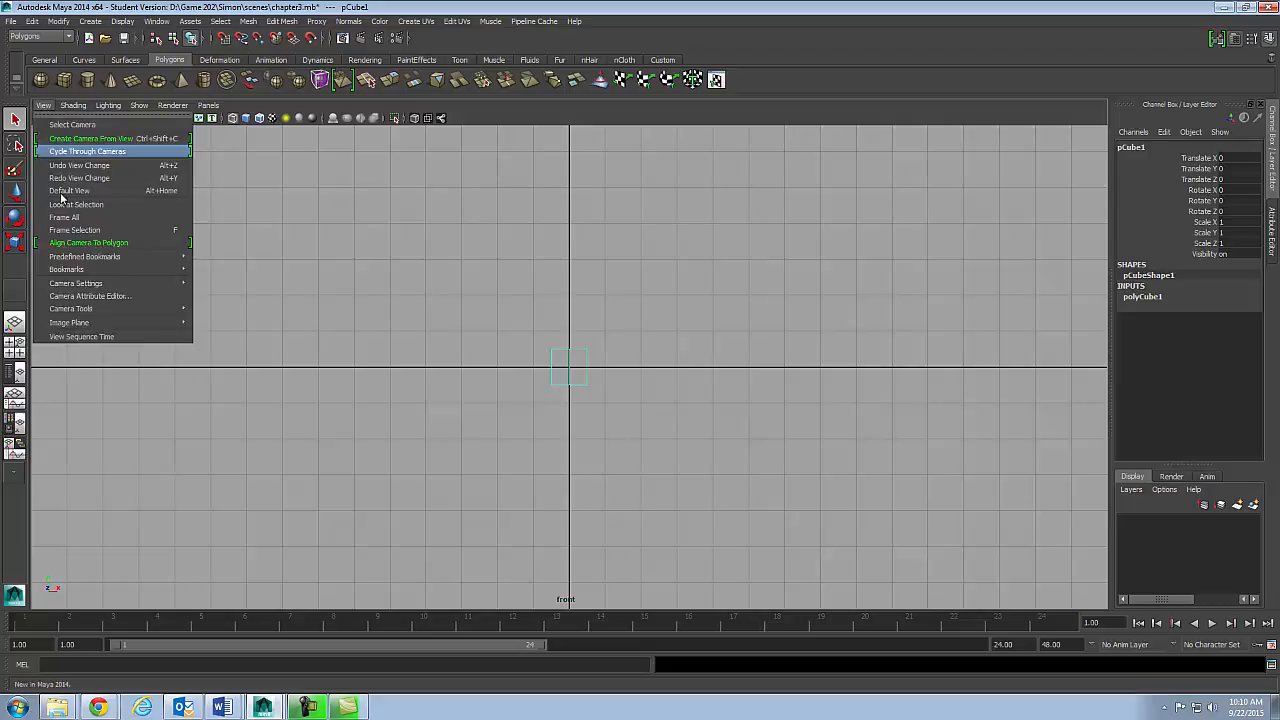
pyautogui.moveTo(95, 324)
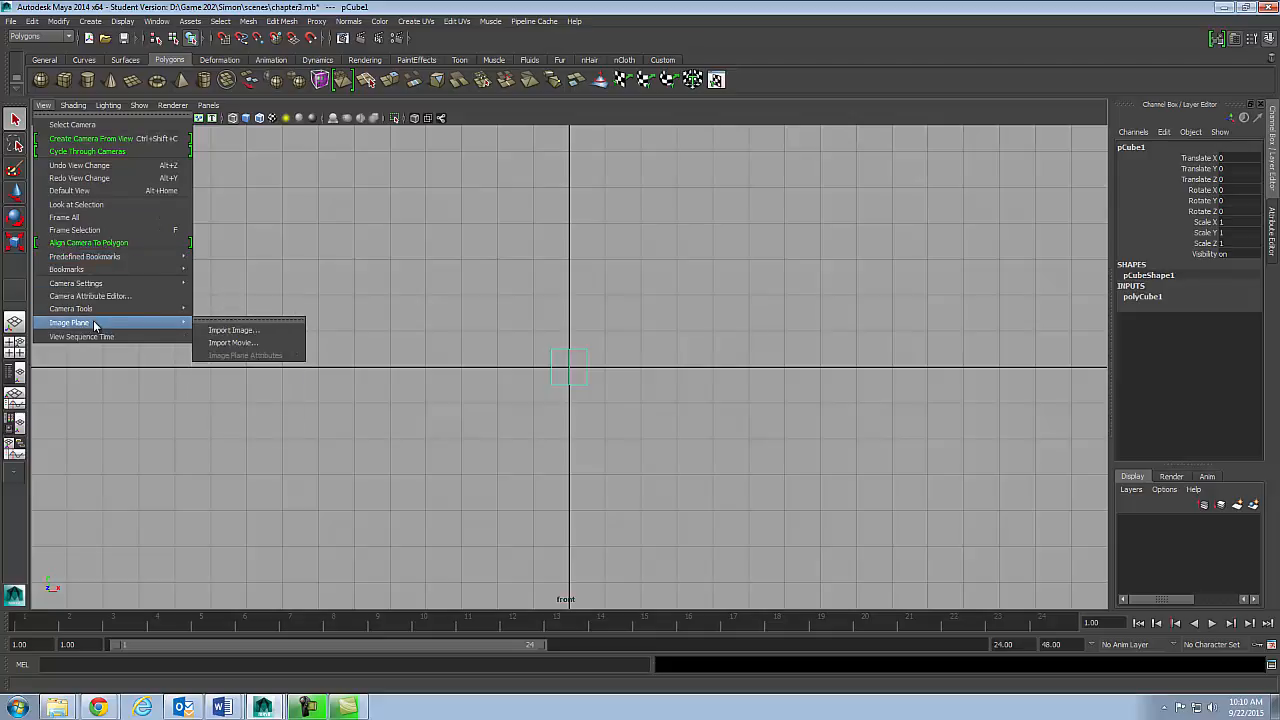
pyautogui.click(233, 335)
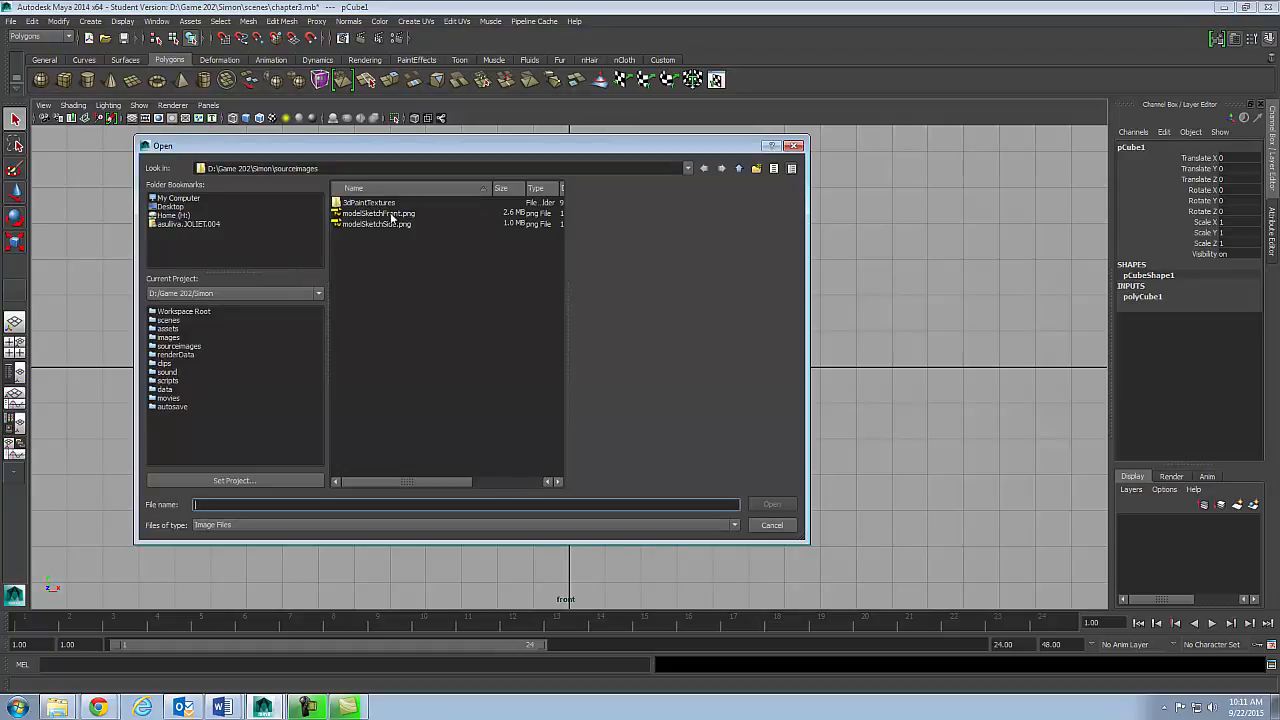
pyautogui.click(387, 214)
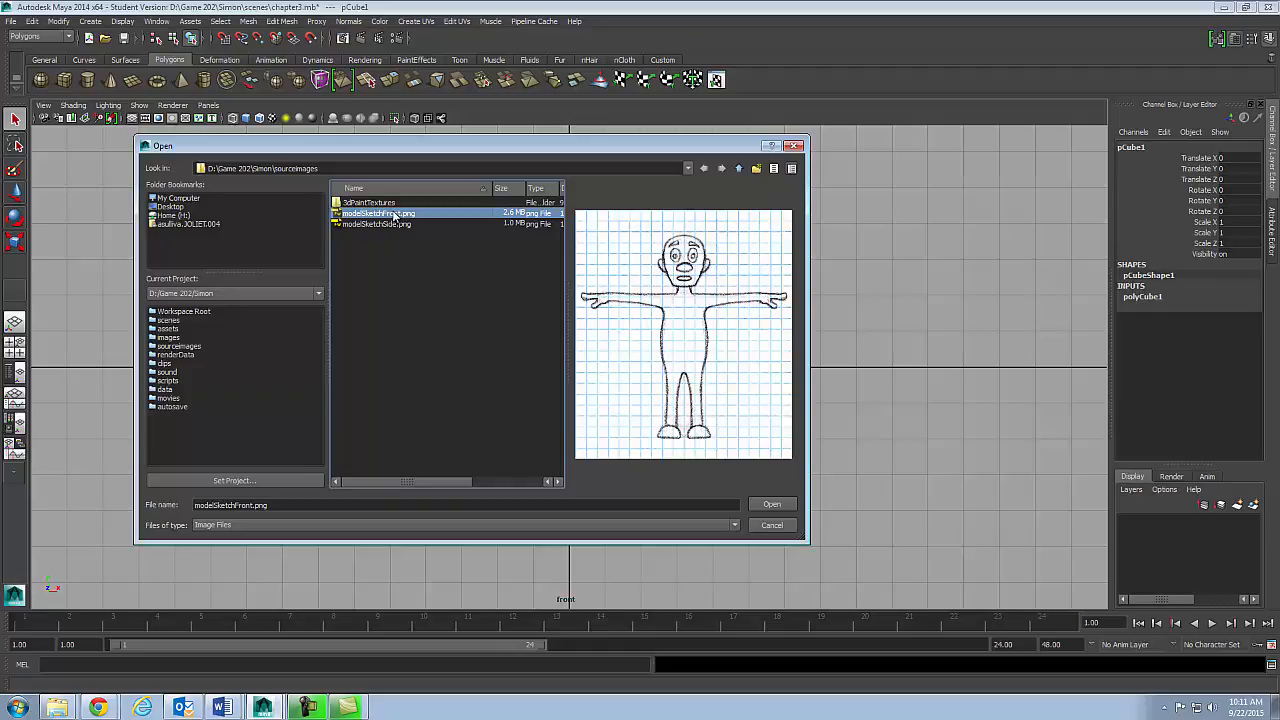
pyautogui.click(772, 505)
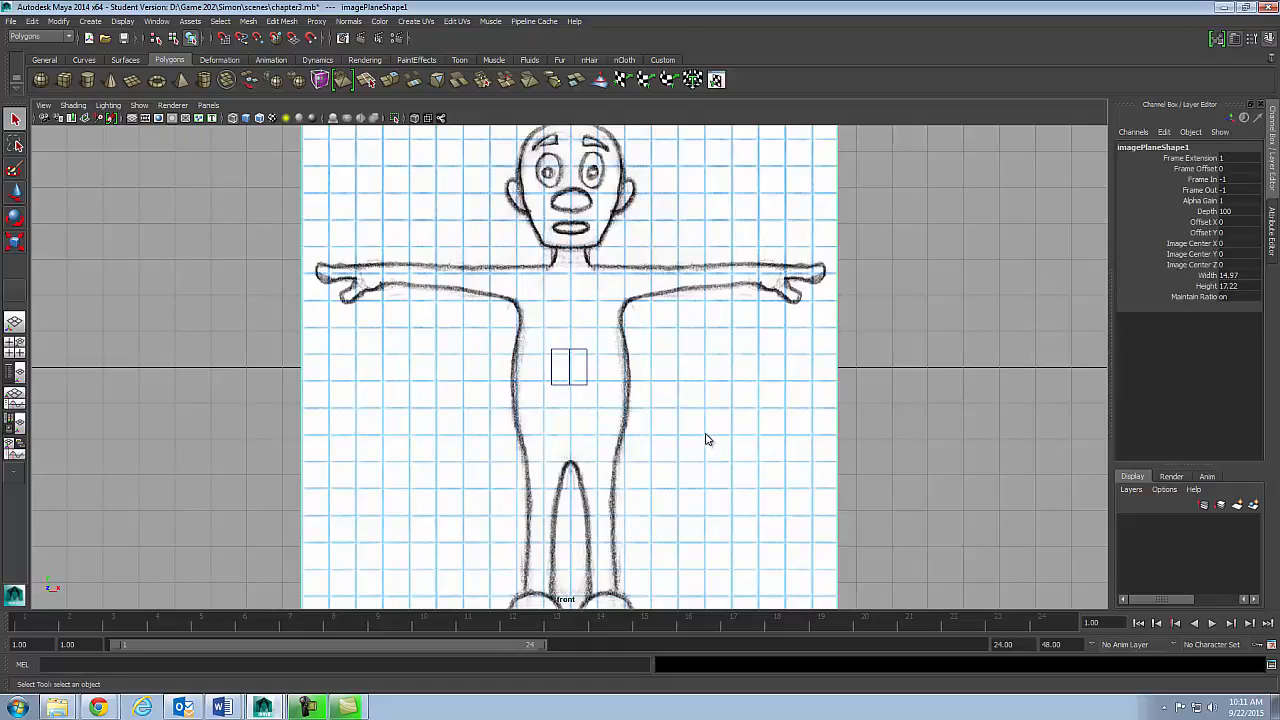
# - Import modelSketchSide.png from the sourceimages folder as an image plane in the side view, shown full size
pyautogui.press('space')
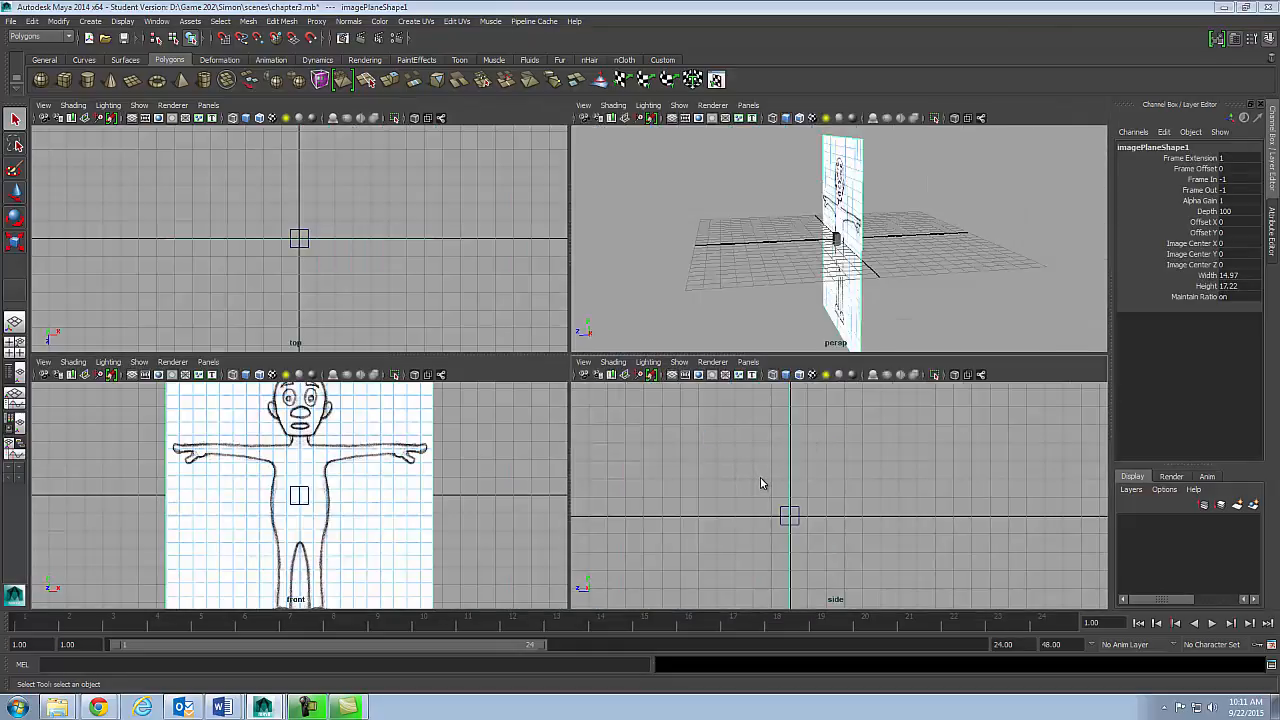
pyautogui.press('space')
pyautogui.click(44, 106)
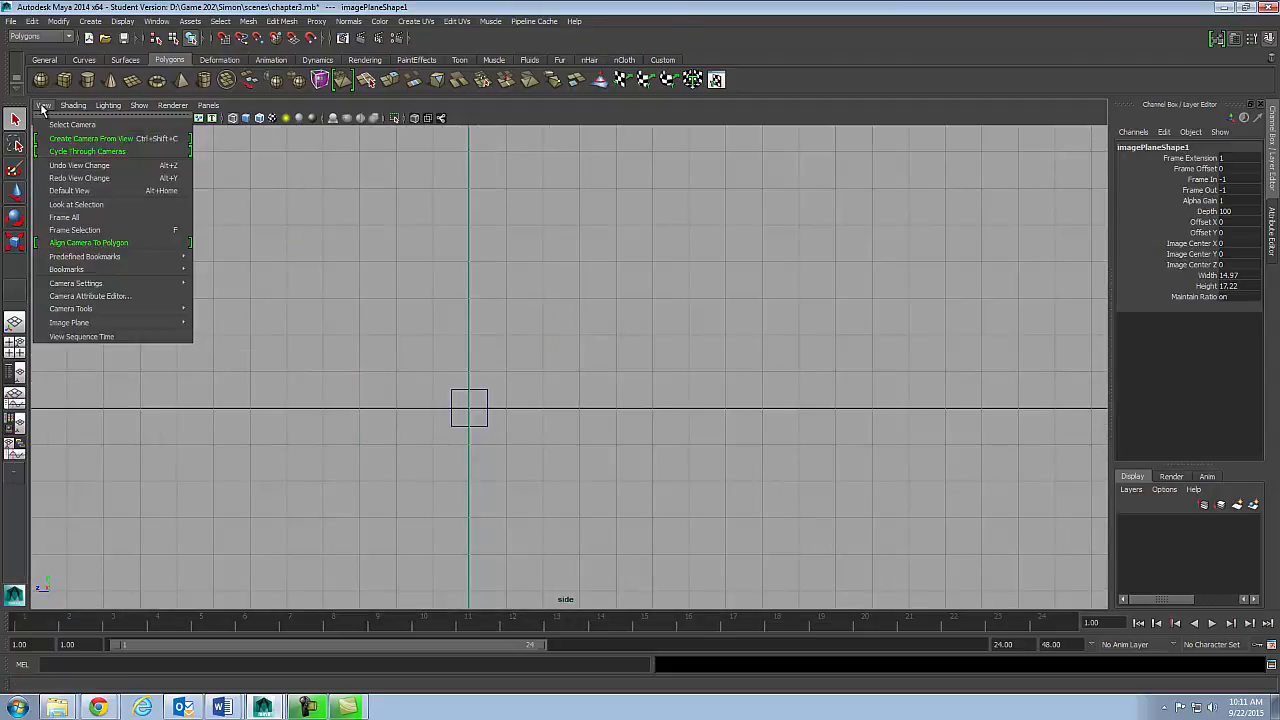
pyautogui.moveTo(120, 323)
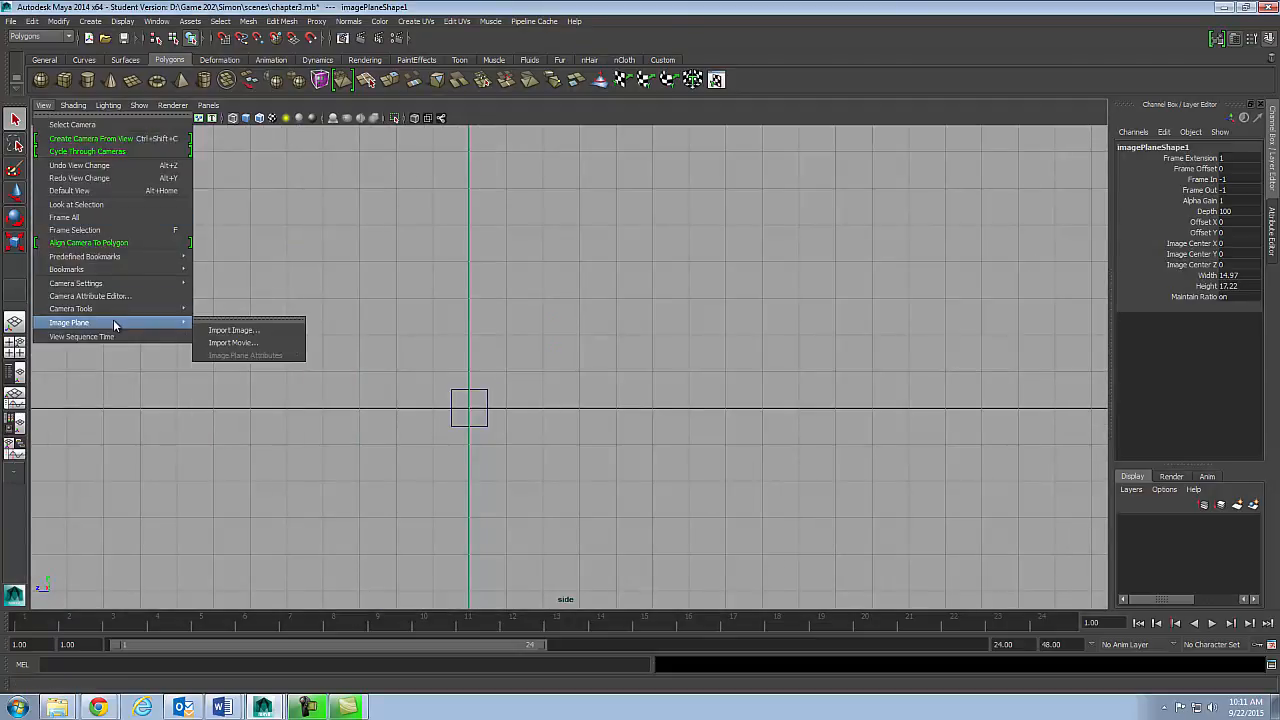
pyautogui.click(250, 331)
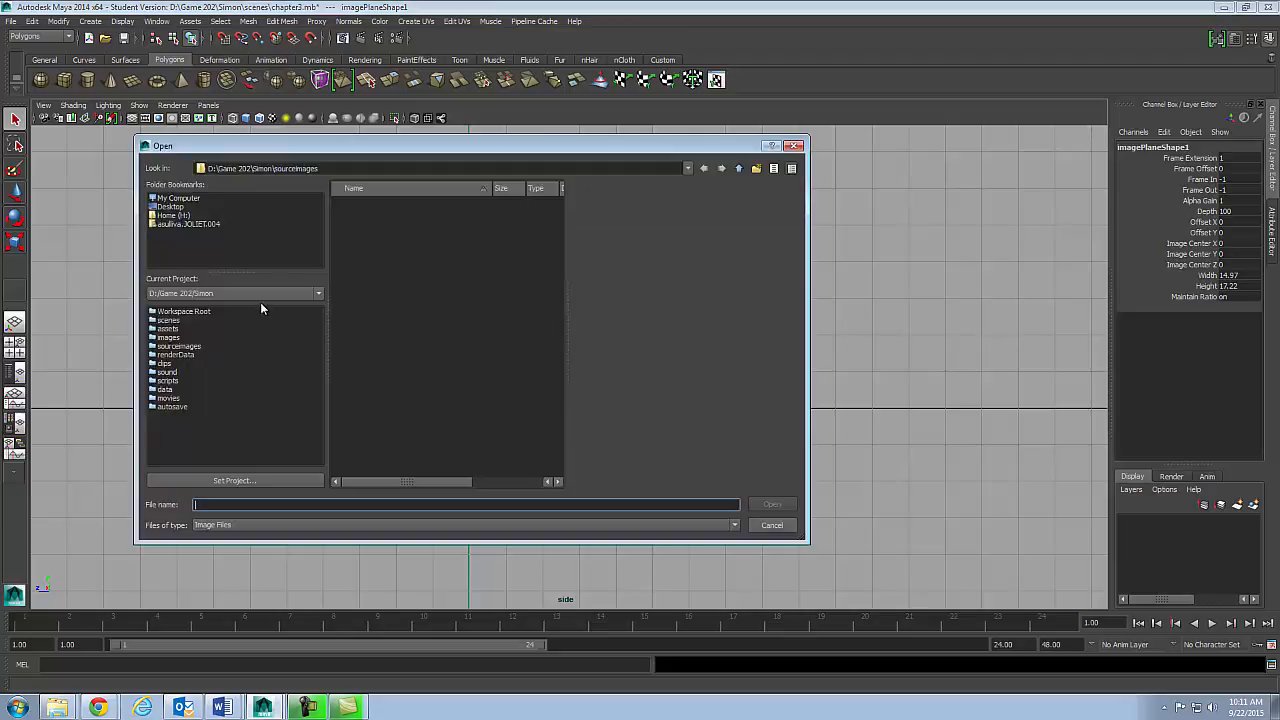
pyautogui.click(371, 223)
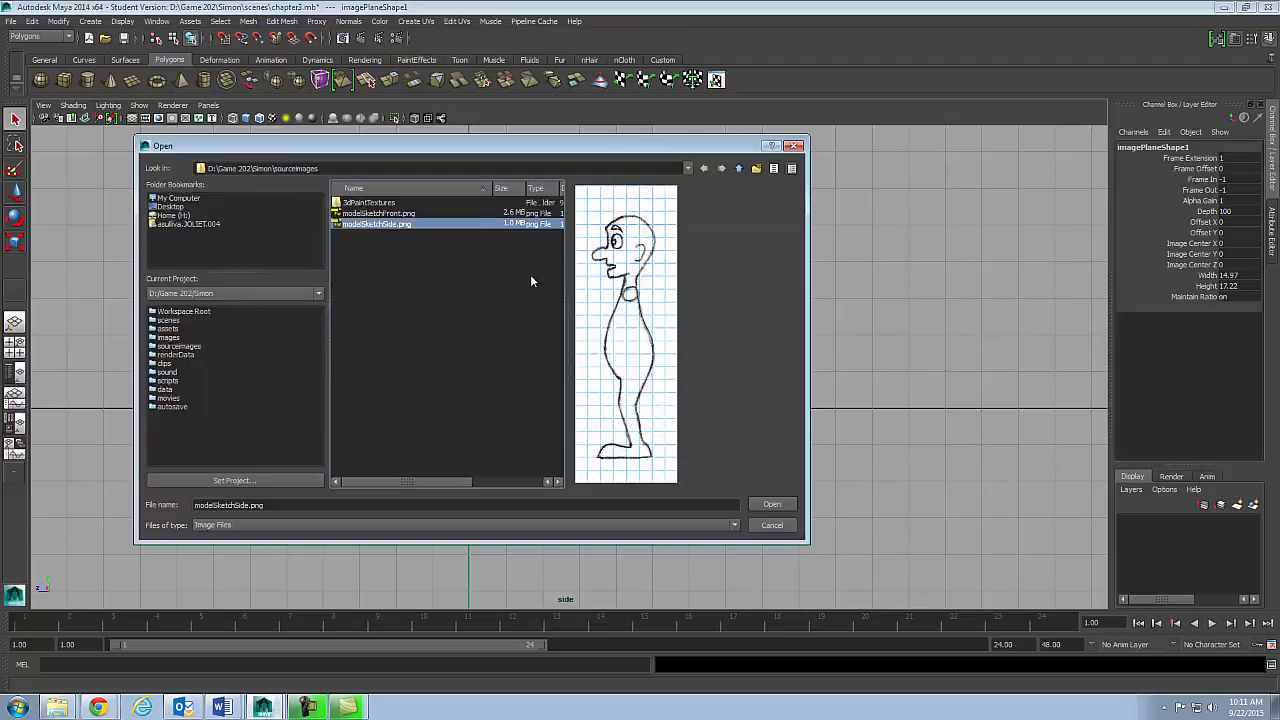
pyautogui.click(777, 507)
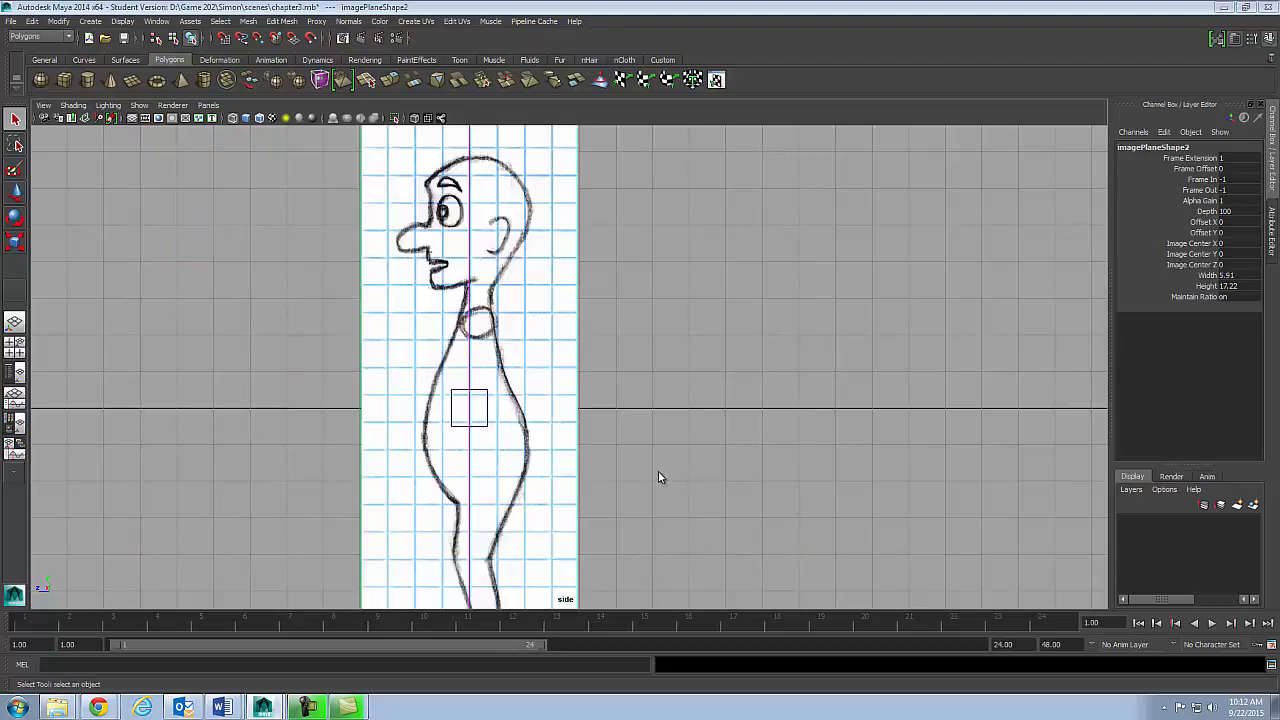
# - Return to the four-view layout and set the duplicate front viewport back to the persp camera
pyautogui.press('space')
pyautogui.press('space')
pyautogui.moveTo(749, 268); pyautogui.dragTo(746, 278)
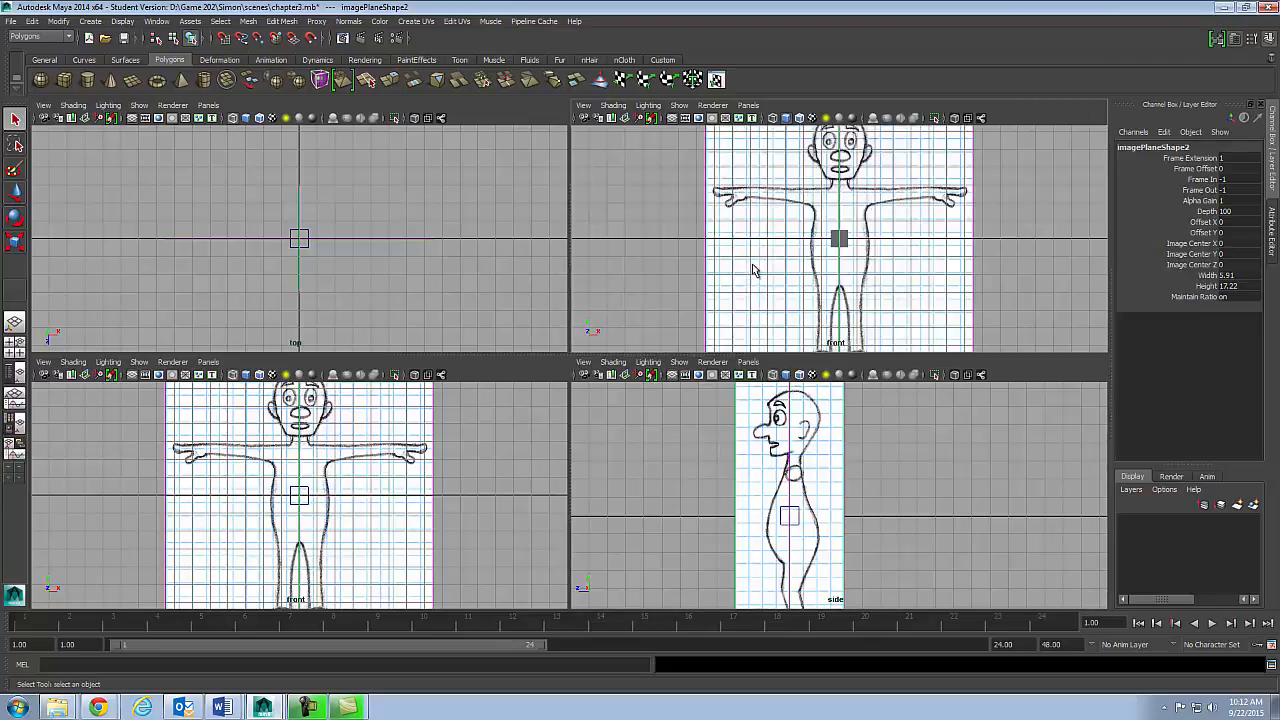
pyautogui.click(771, 272)
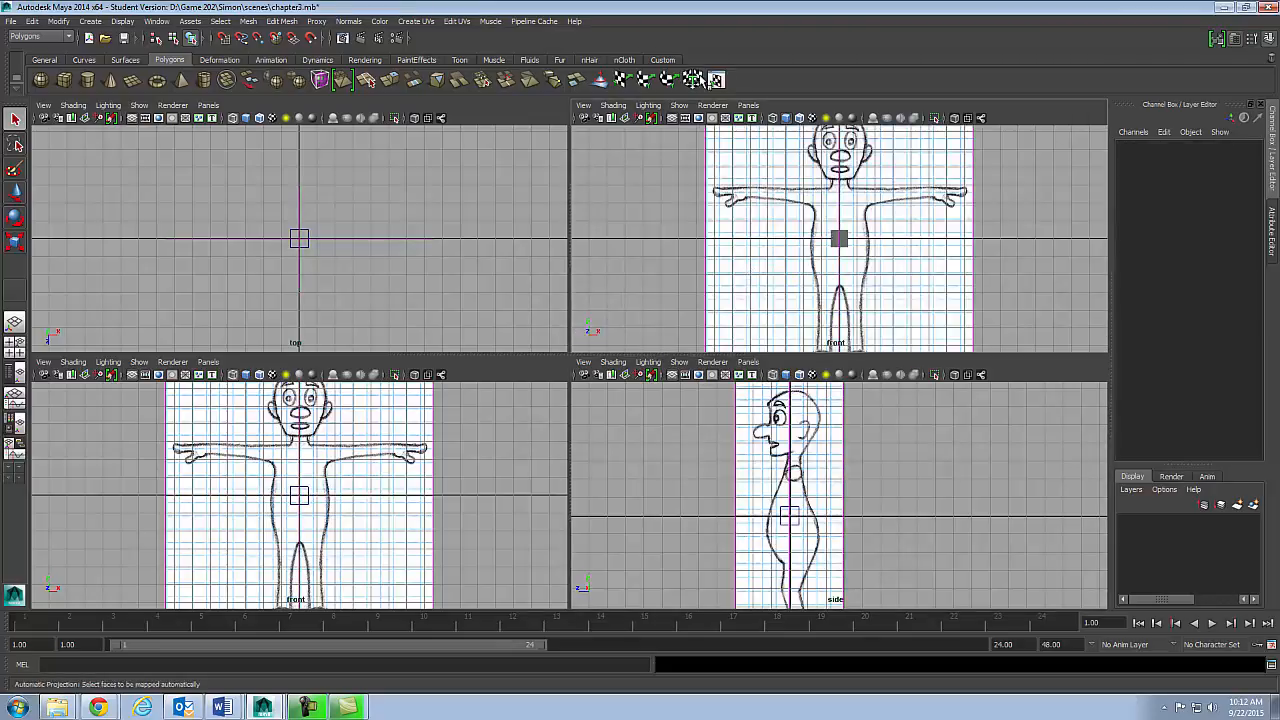
pyautogui.click(748, 105)
pyautogui.moveTo(817, 121)
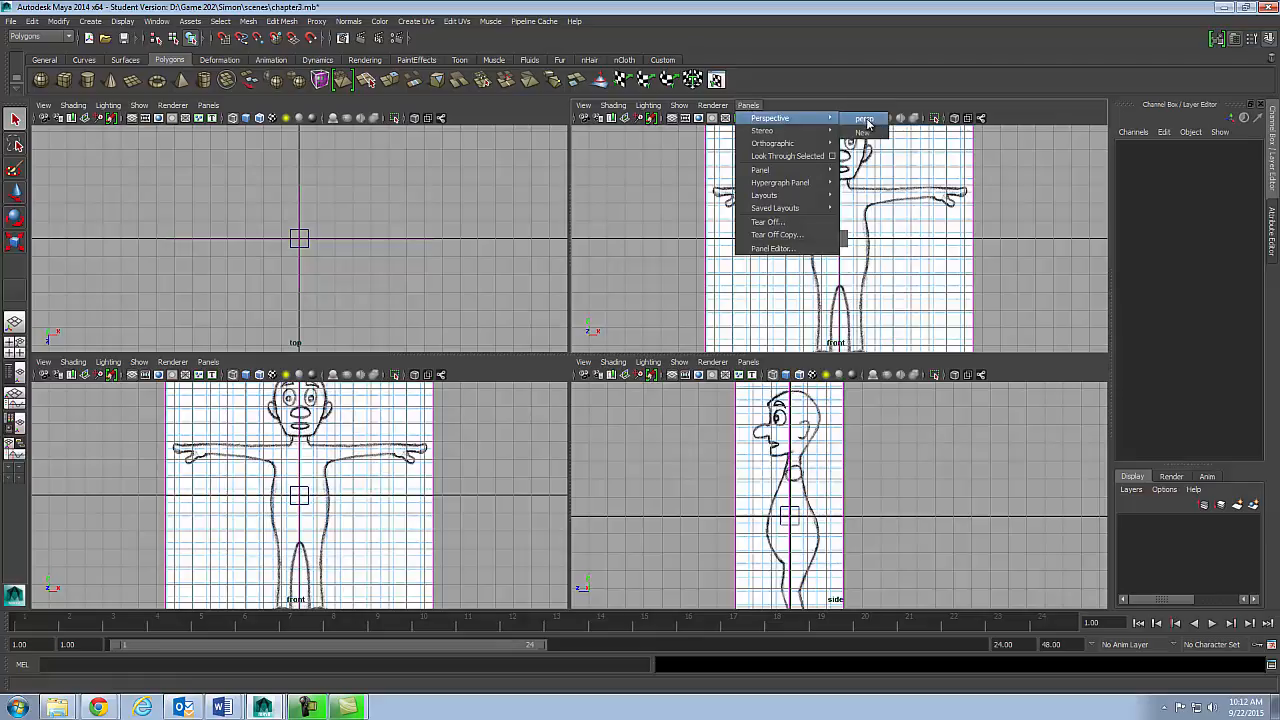
pyautogui.click(864, 119)
# - Push the front sketch's image plane behind the cube by setting its Image Center Z to -12
pyautogui.moveTo(748, 274)
pyautogui.keyDown('alt'); pyautogui.mouseDown()
pyautogui.moveTo(762, 322)
pyautogui.moveTo(749, 329)
pyautogui.moveTo(802, 334)
pyautogui.moveTo(846, 309)
pyautogui.moveTo(766, 314)
pyautogui.moveTo(760, 266)
pyautogui.moveTo(843, 237)
pyautogui.moveTo(874, 323)
pyautogui.moveTo(841, 242)
pyautogui.moveTo(843, 272)
pyautogui.moveTo(871, 294)
pyautogui.moveTo(773, 274)
pyautogui.mouseUp(); pyautogui.keyUp('alt')
pyautogui.click(841, 243)
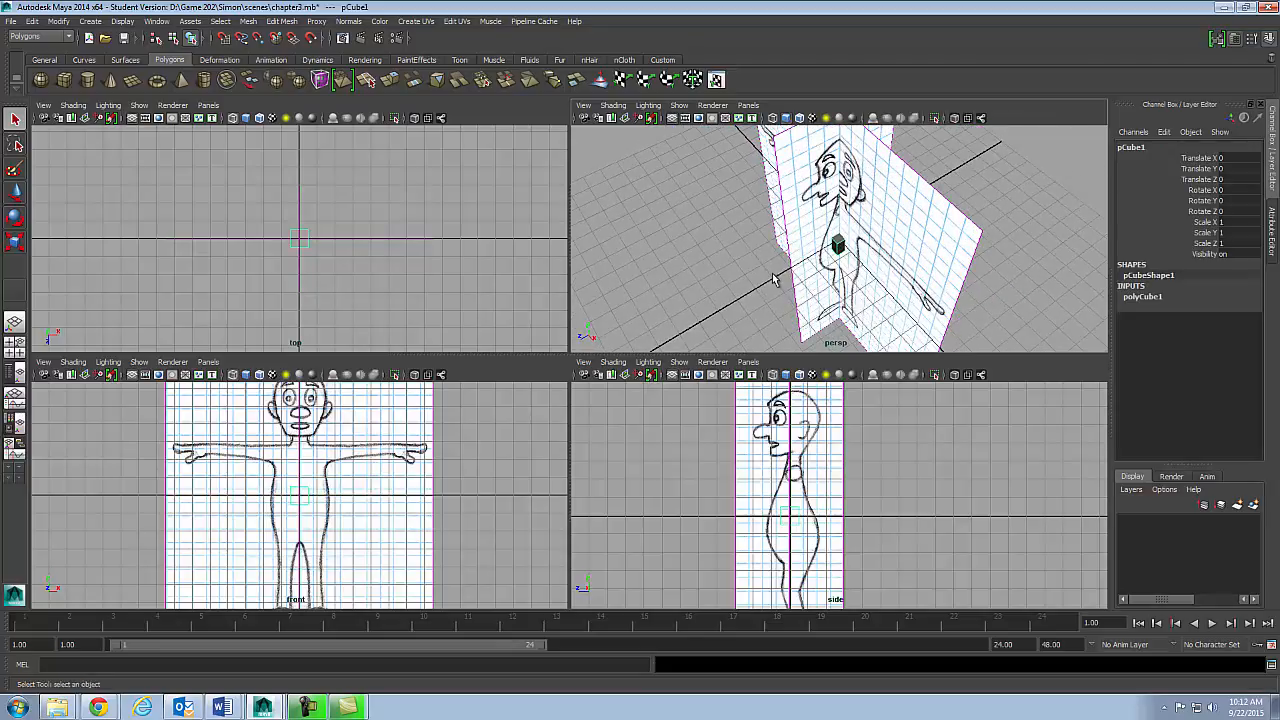
pyautogui.keyDown('alt'); pyautogui.moveTo(890, 270); pyautogui.dragTo(718, 262, button='right'); pyautogui.keyUp('alt')
pyautogui.keyDown('alt'); pyautogui.moveTo(718, 262); pyautogui.dragTo(694, 285, button='middle'); pyautogui.keyUp('alt')
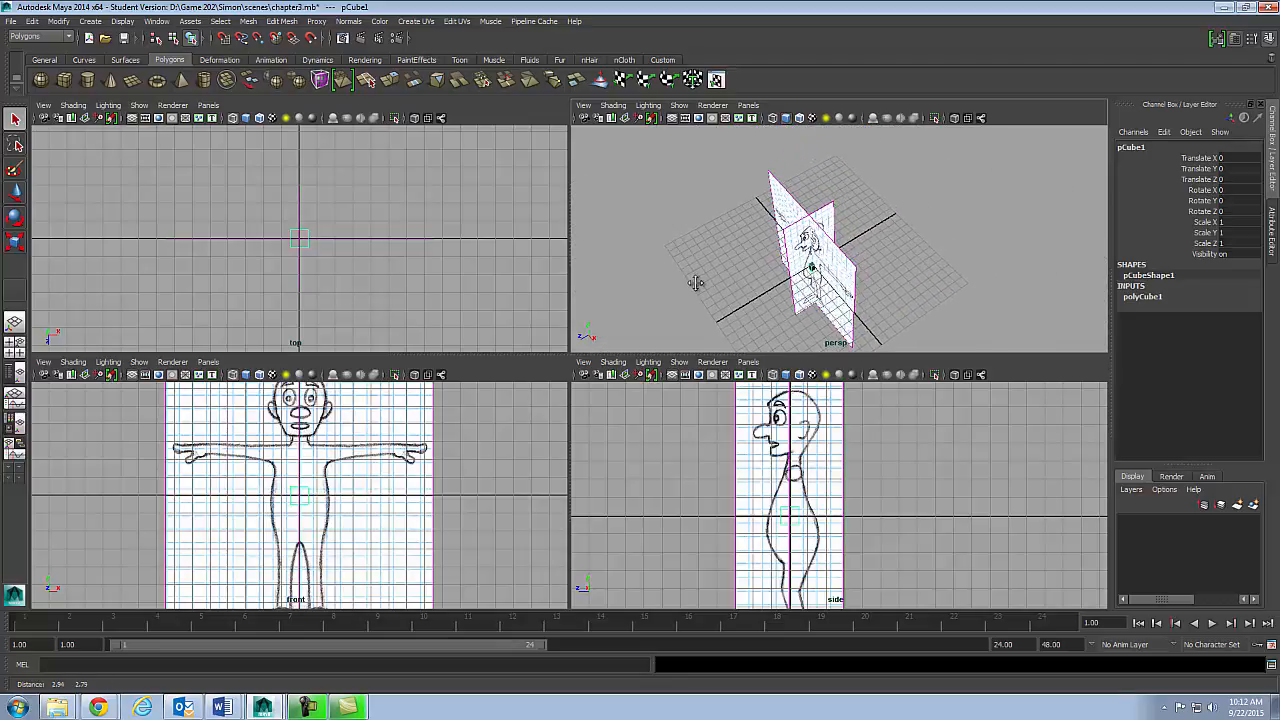
pyautogui.click(790, 188)
pyautogui.keyDown('alt'); pyautogui.moveTo(727, 231); pyautogui.dragTo(779, 188); pyautogui.keyUp('alt')
pyautogui.click(787, 209)
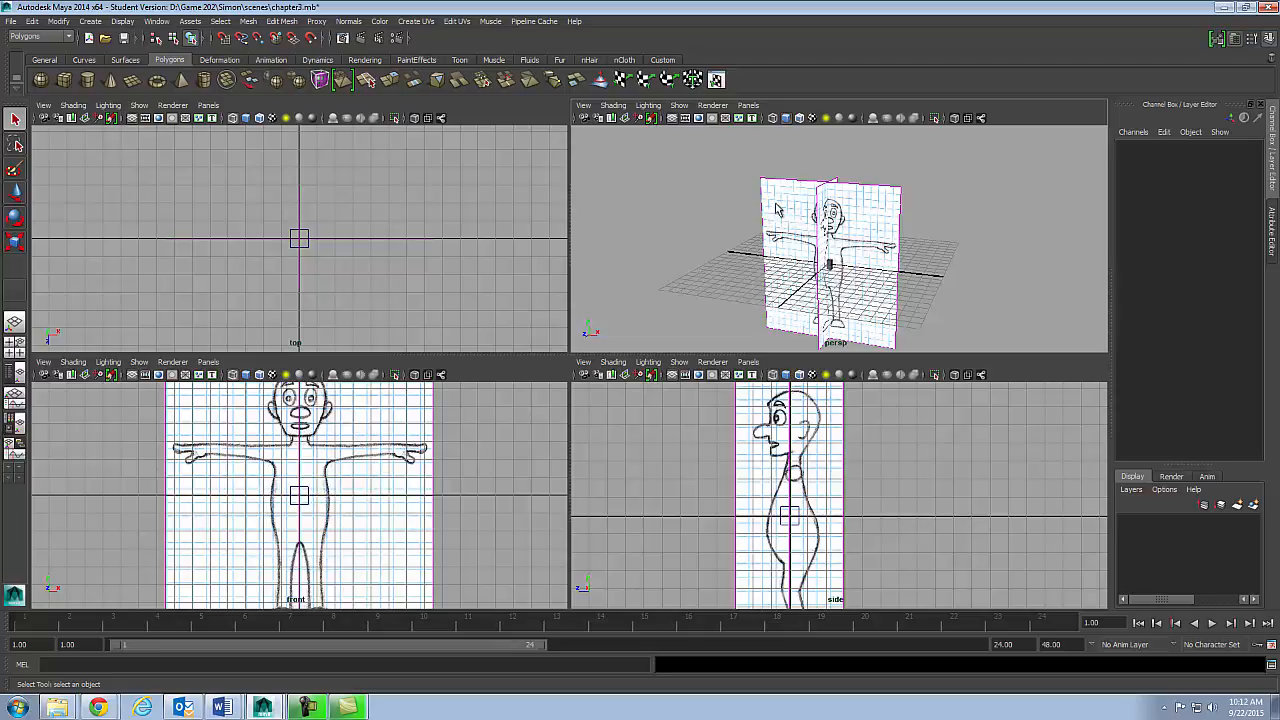
pyautogui.moveTo(781, 166); pyautogui.dragTo(757, 188)
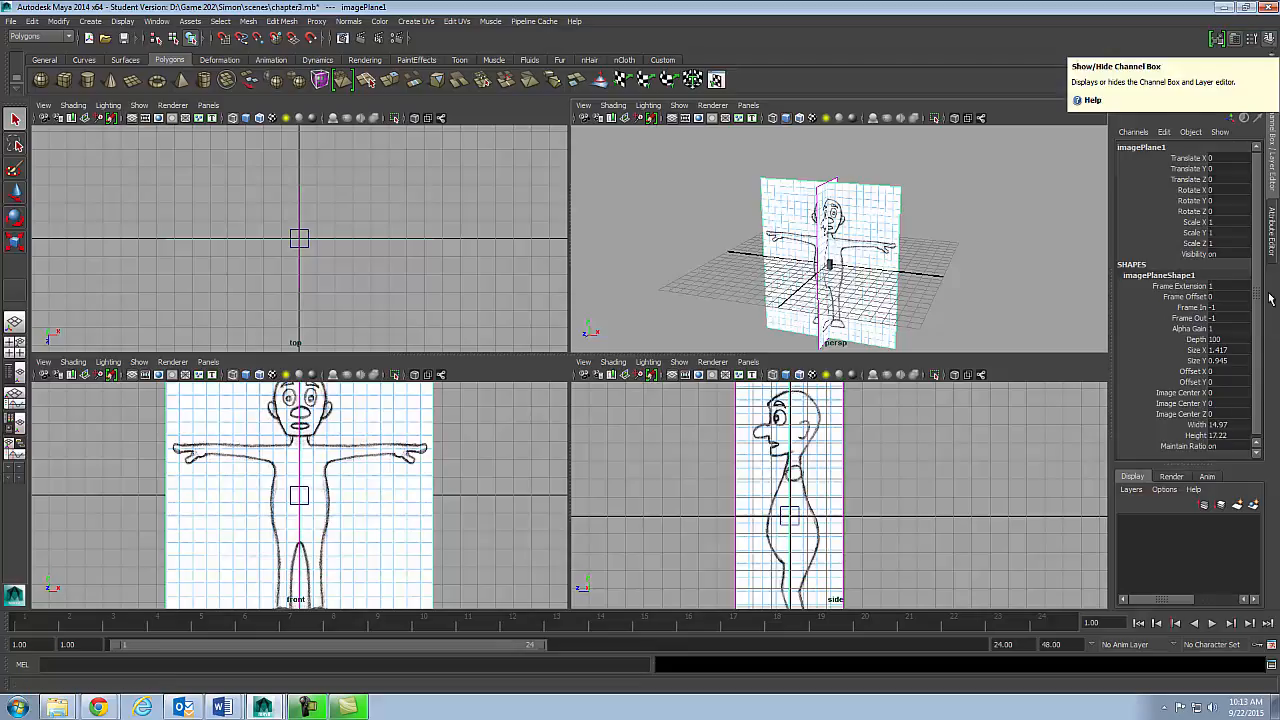
pyautogui.click(1221, 415)
pyautogui.click(1221, 415)
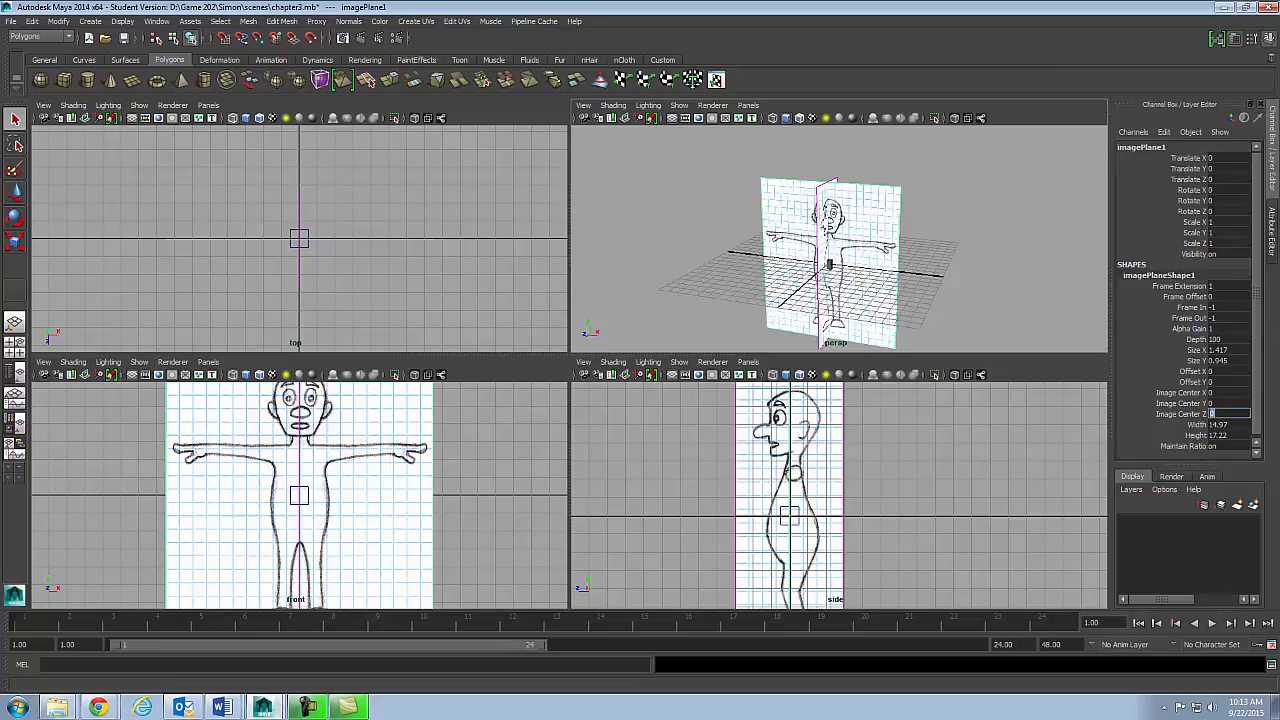
pyautogui.write('-12')
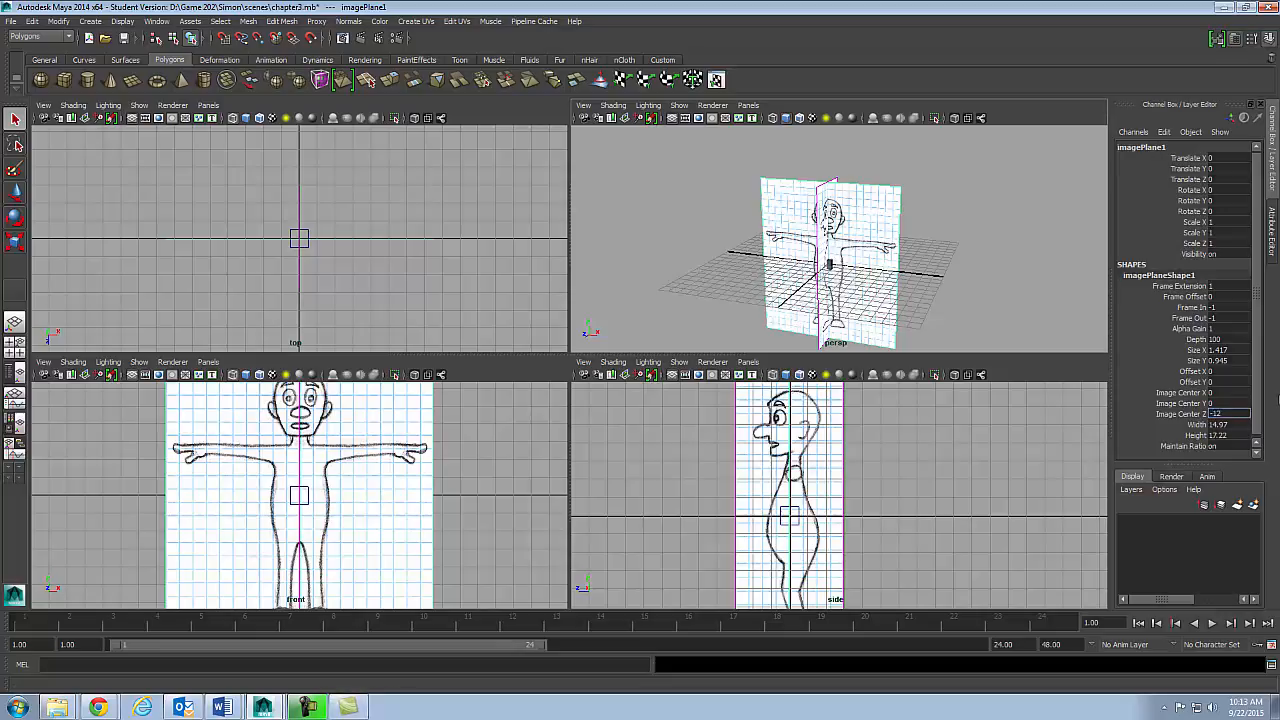
pyautogui.press('Return')
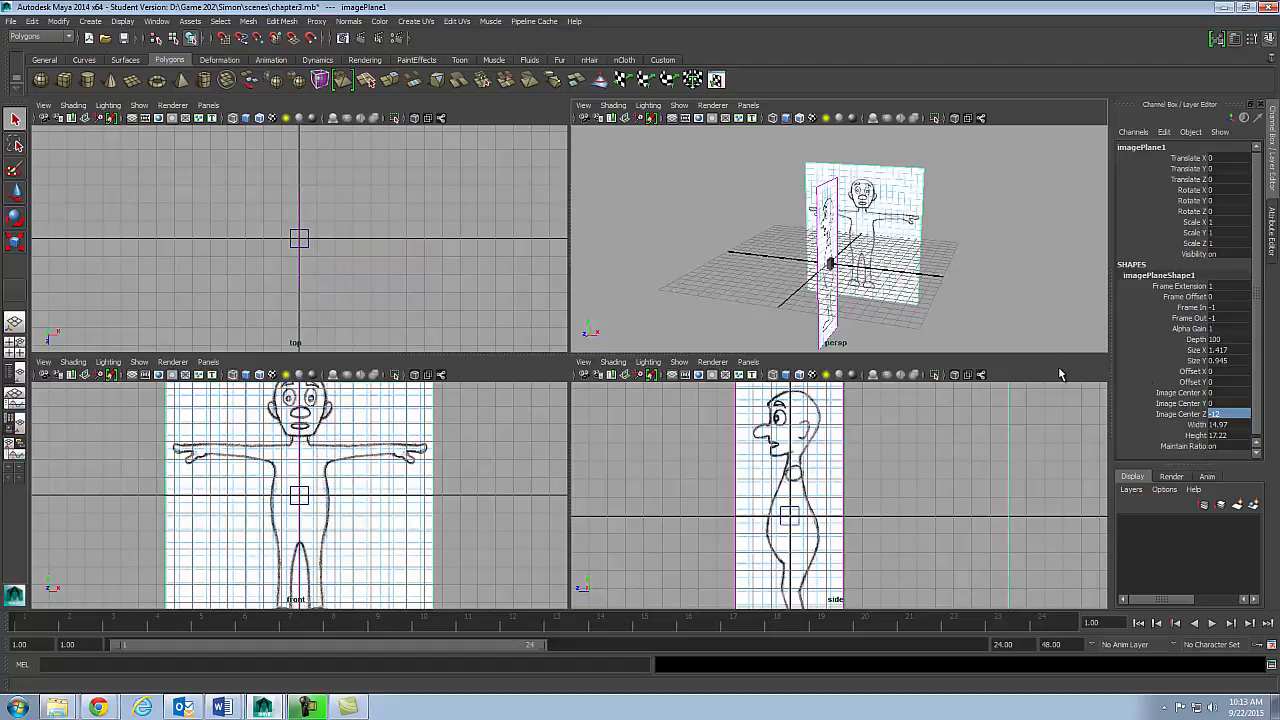
# - Shift the side sketch's image plane away from the cube by setting its Image Center X to -12
pyautogui.click(838, 420)
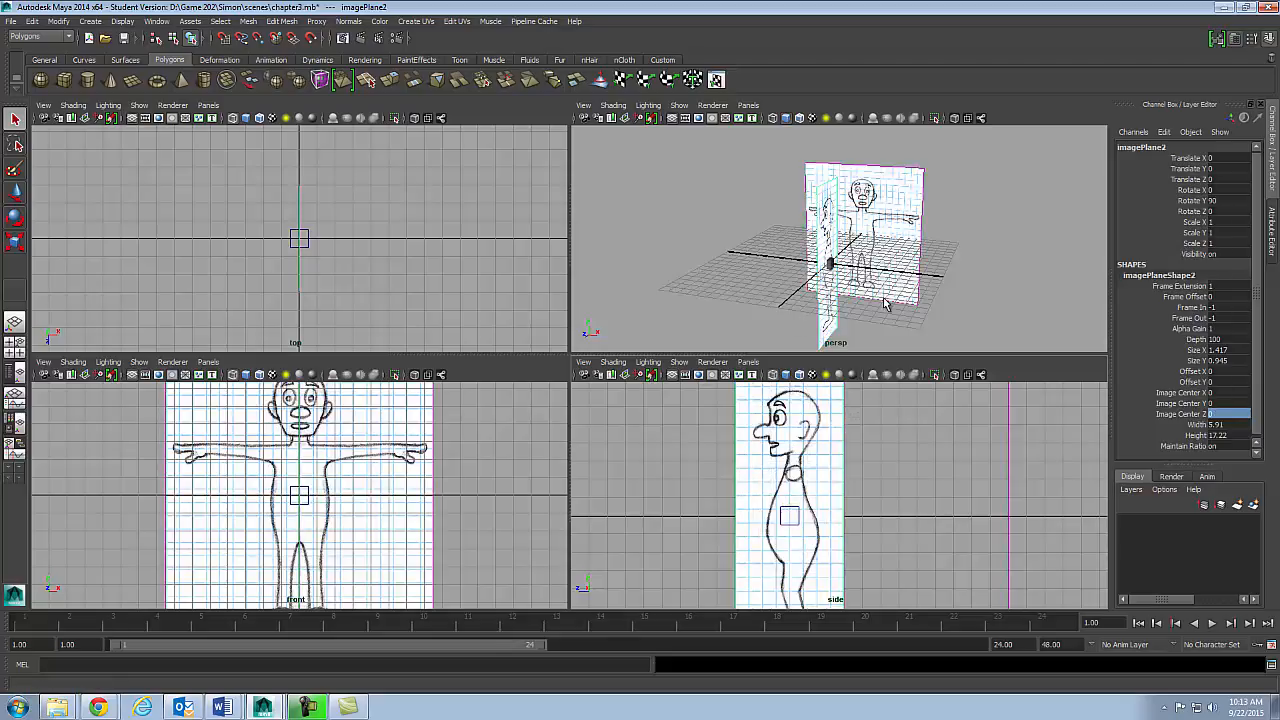
pyautogui.keyDown('alt'); pyautogui.moveTo(891, 305); pyautogui.dragTo(887, 343); pyautogui.keyUp('alt')
pyautogui.click(782, 276)
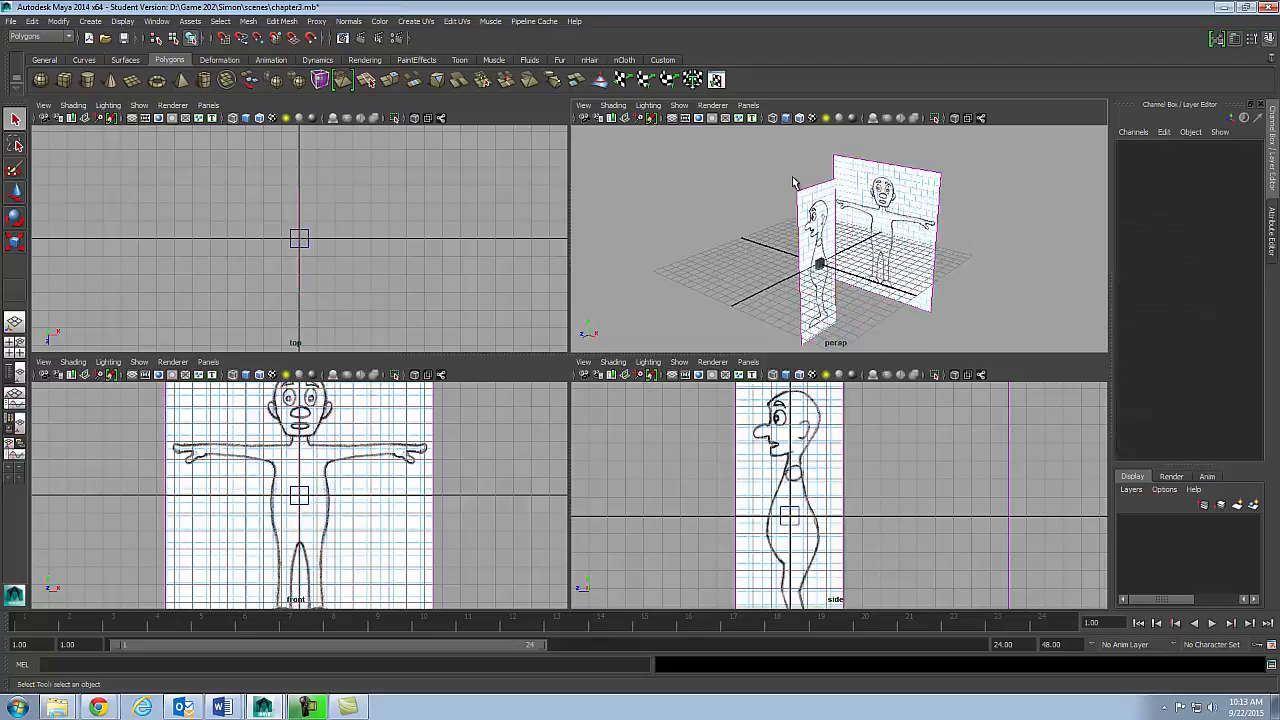
pyautogui.click(801, 203)
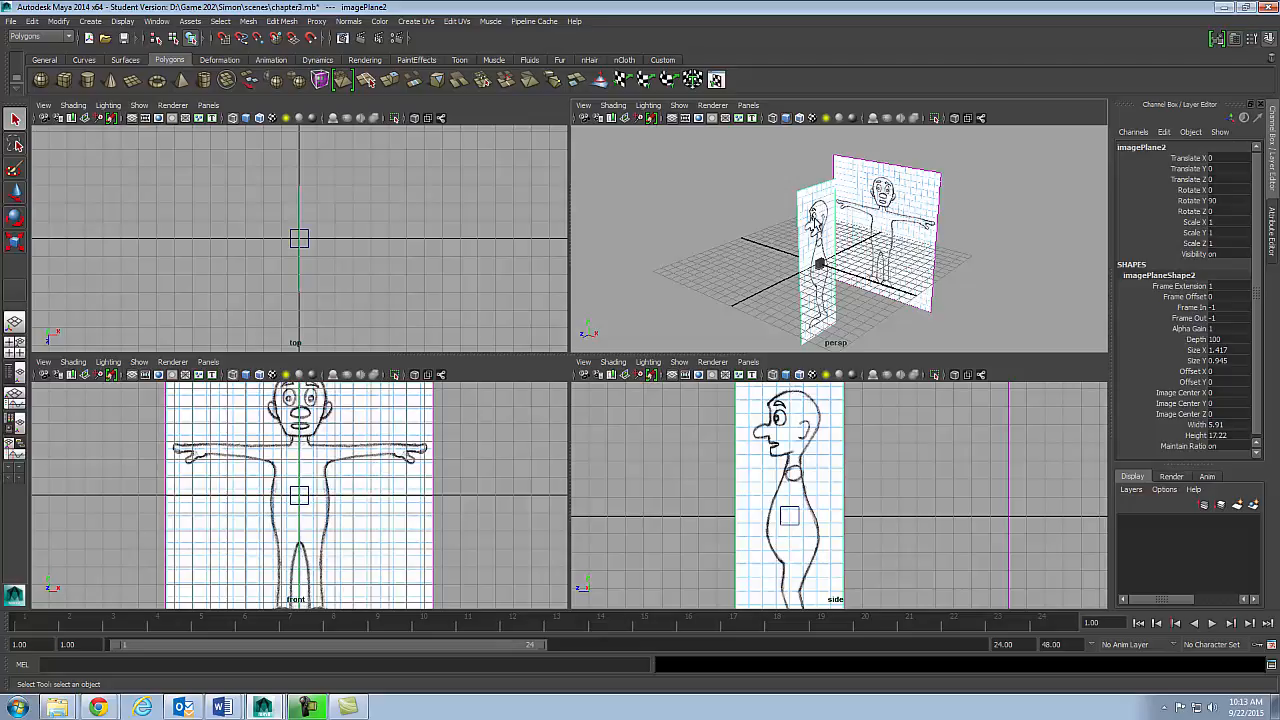
pyautogui.doubleClick(1221, 392)
pyautogui.press('Return')
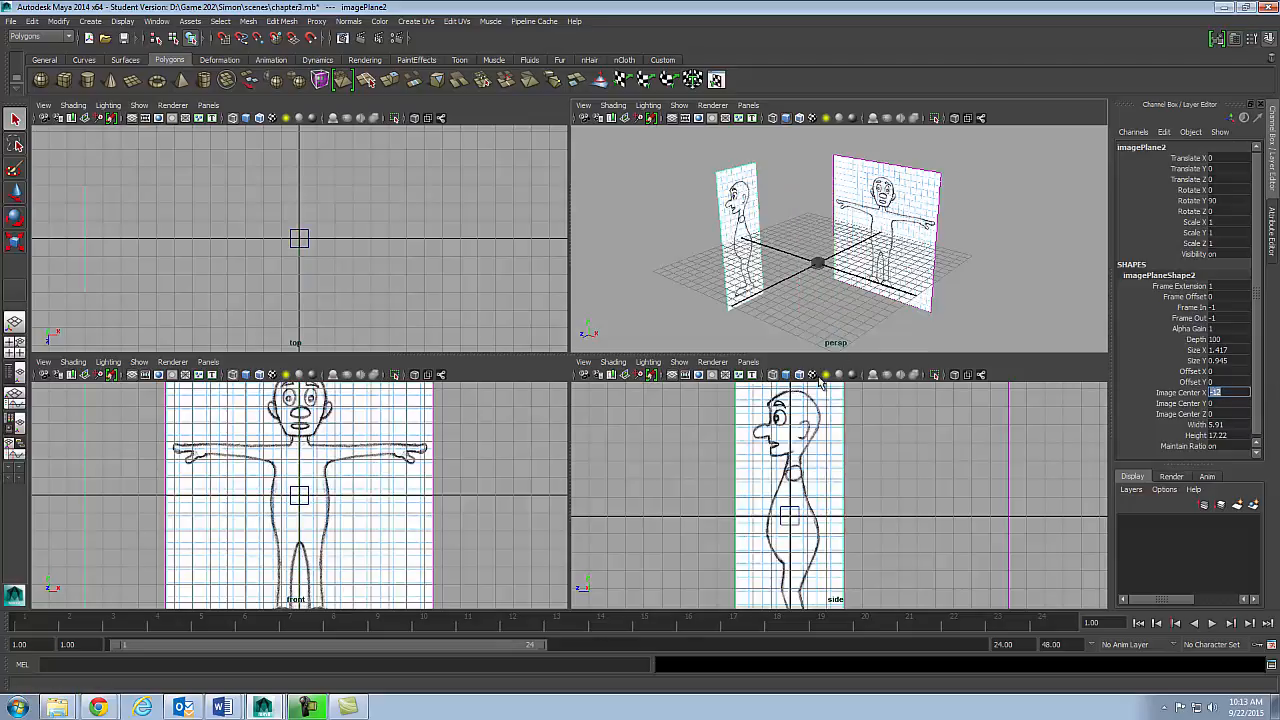
# - Examine from several angles in the perspective view how the two image planes stand around the cube and grid
pyautogui.keyDown('alt'); pyautogui.moveTo(868, 321); pyautogui.dragTo(828, 255); pyautogui.keyUp('alt')
pyautogui.click(818, 262)
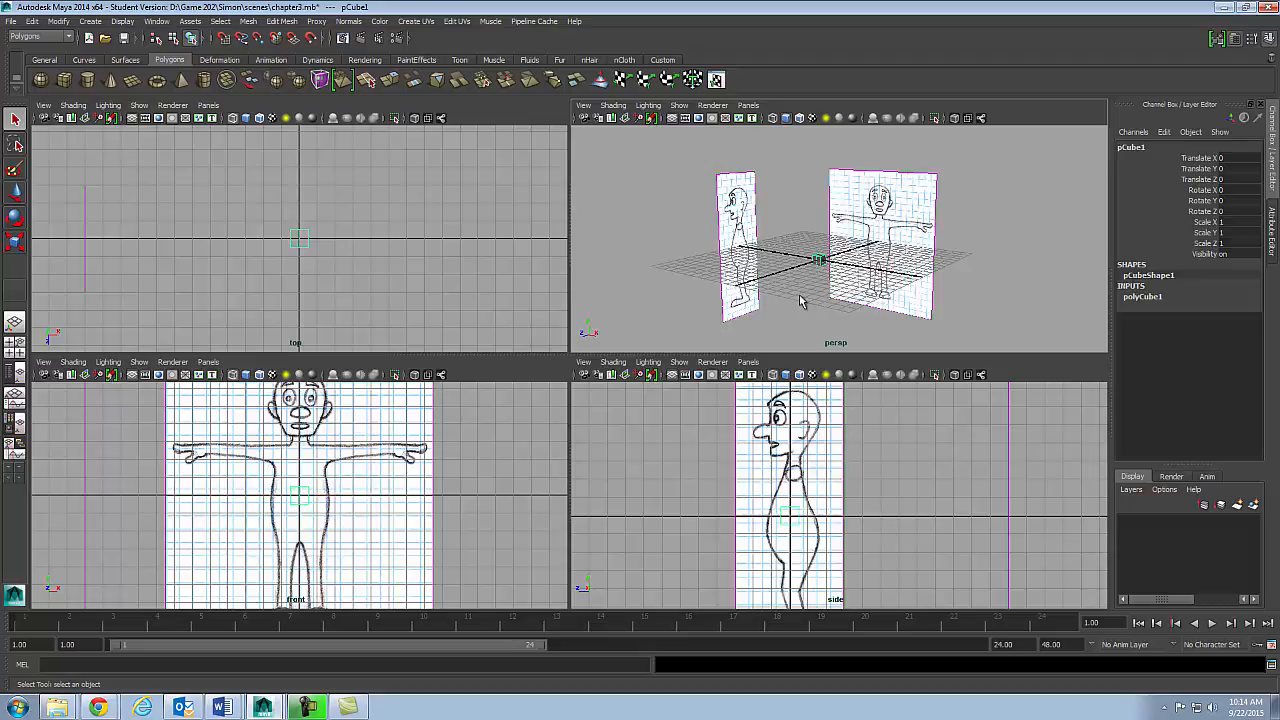
pyautogui.moveTo(800, 300)
pyautogui.keyDown('alt'); pyautogui.mouseDown()
pyautogui.moveTo(783, 393)
pyautogui.moveTo(790, 297)
pyautogui.mouseUp(); pyautogui.keyUp('alt')
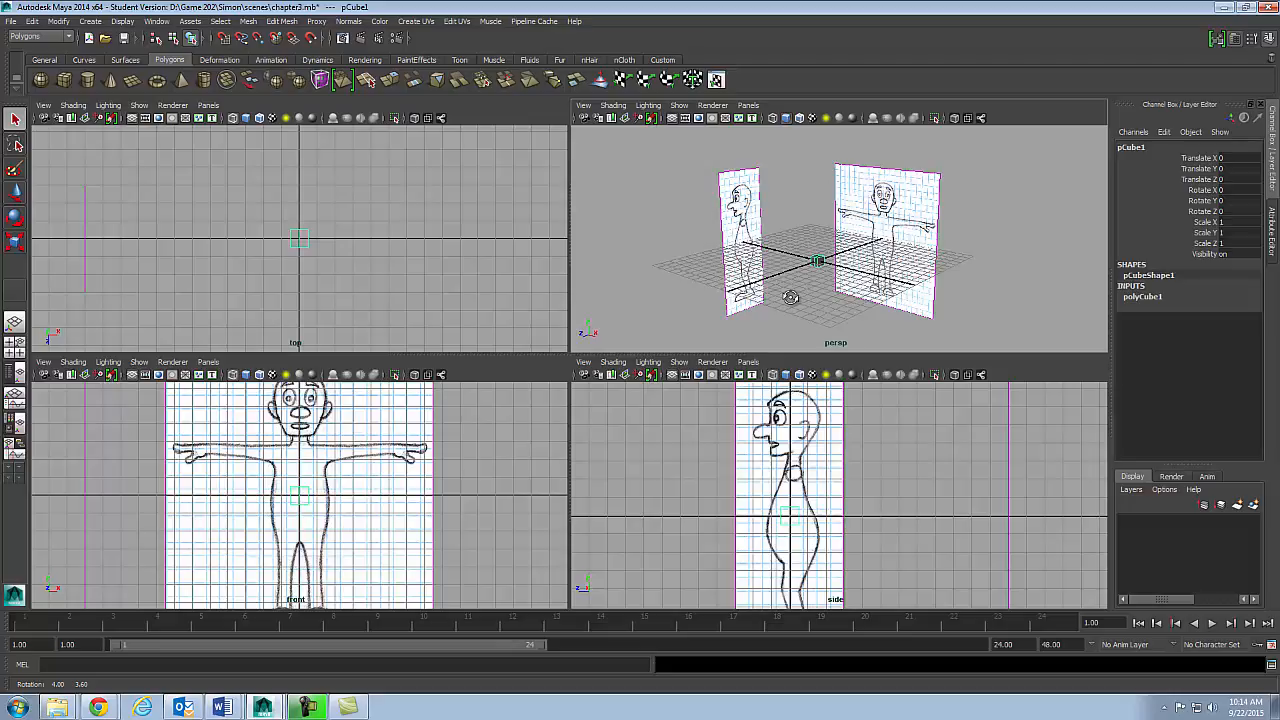
pyautogui.keyDown('alt'); pyautogui.moveTo(790, 297); pyautogui.dragTo(845, 290); pyautogui.keyUp('alt')
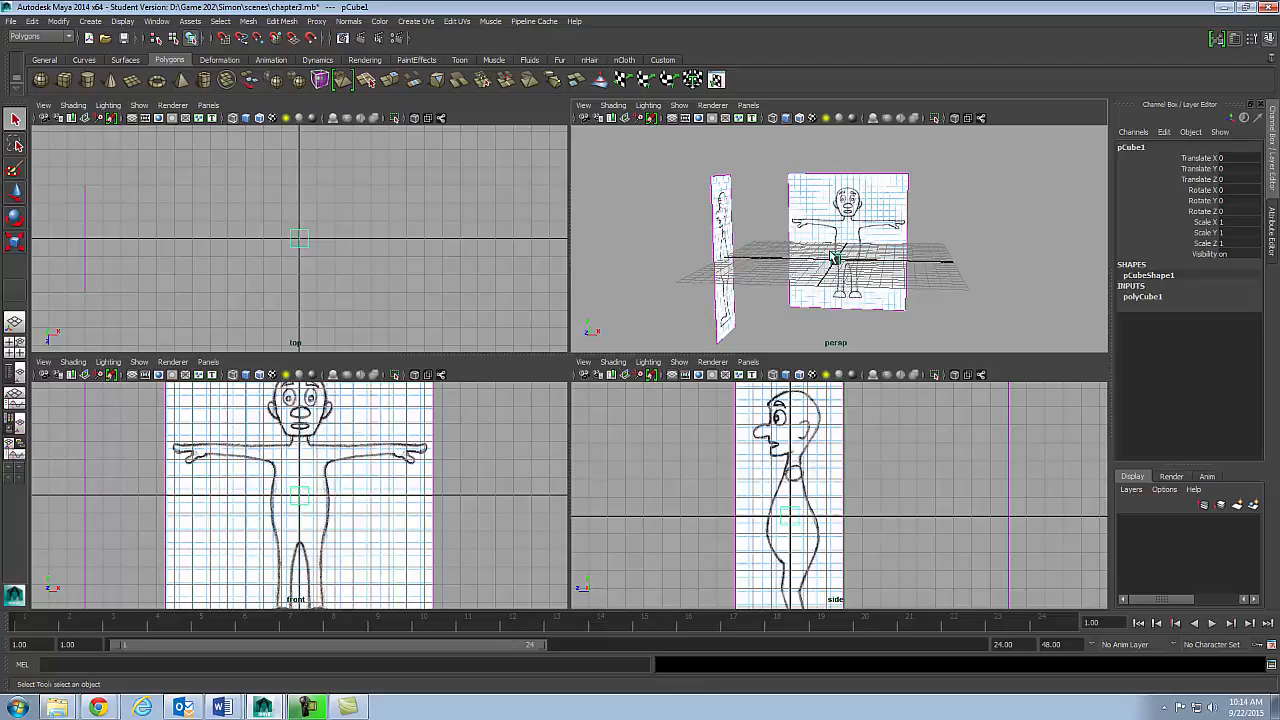
pyautogui.keyDown('alt'); pyautogui.moveTo(866, 260); pyautogui.dragTo(862, 293); pyautogui.keyUp('alt')
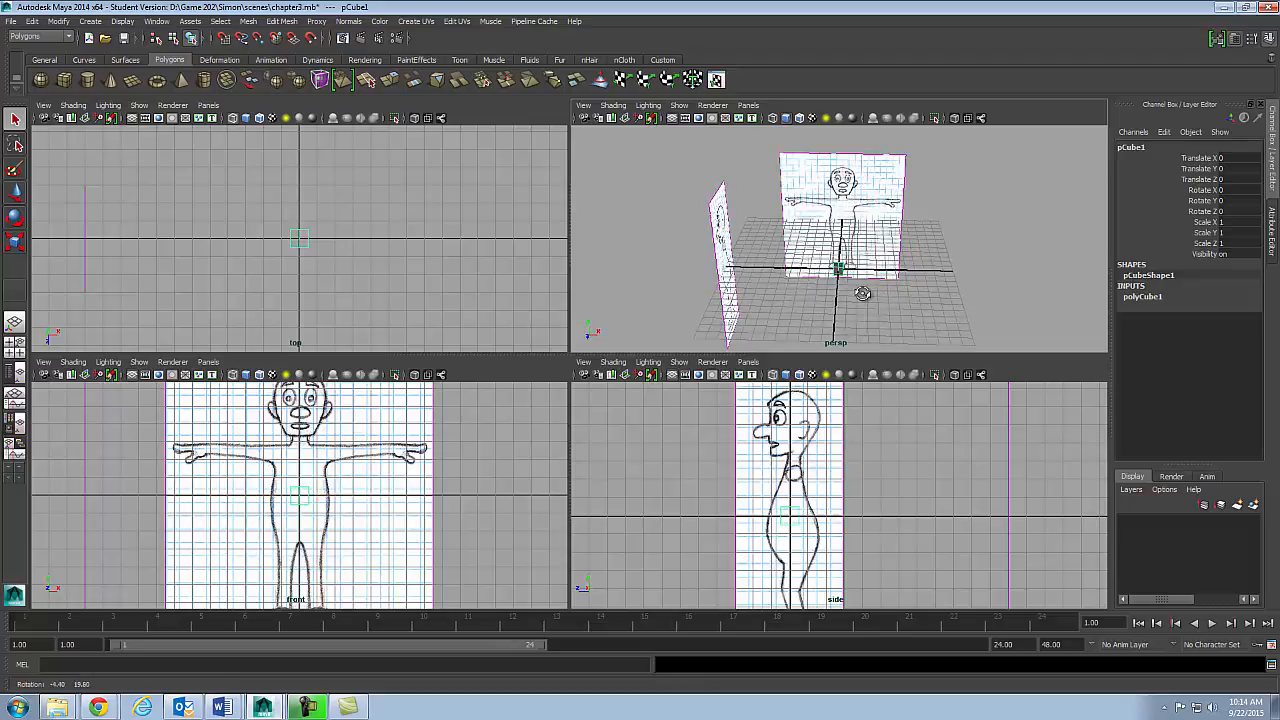
pyautogui.keyDown('alt'); pyautogui.moveTo(838, 273); pyautogui.dragTo(970, 268, button='right'); pyautogui.keyUp('alt')
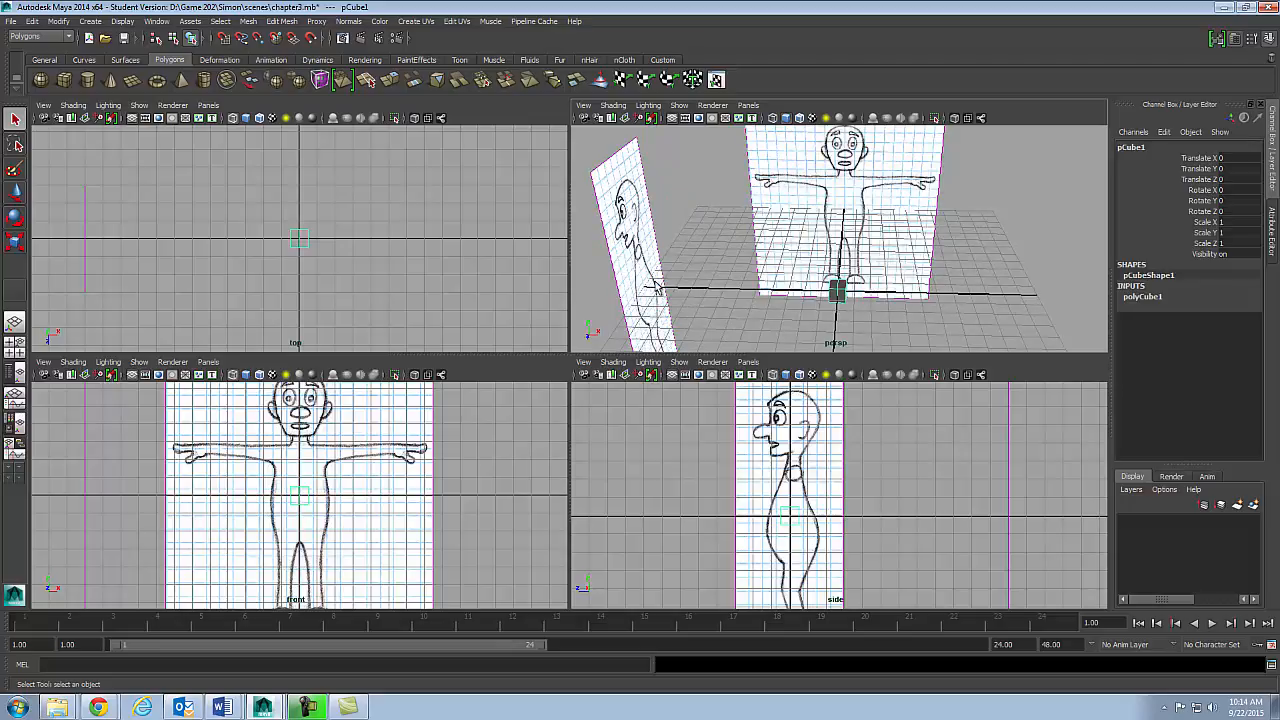
pyautogui.keyDown('alt'); pyautogui.moveTo(905, 288); pyautogui.dragTo(884, 256); pyautogui.keyUp('alt')
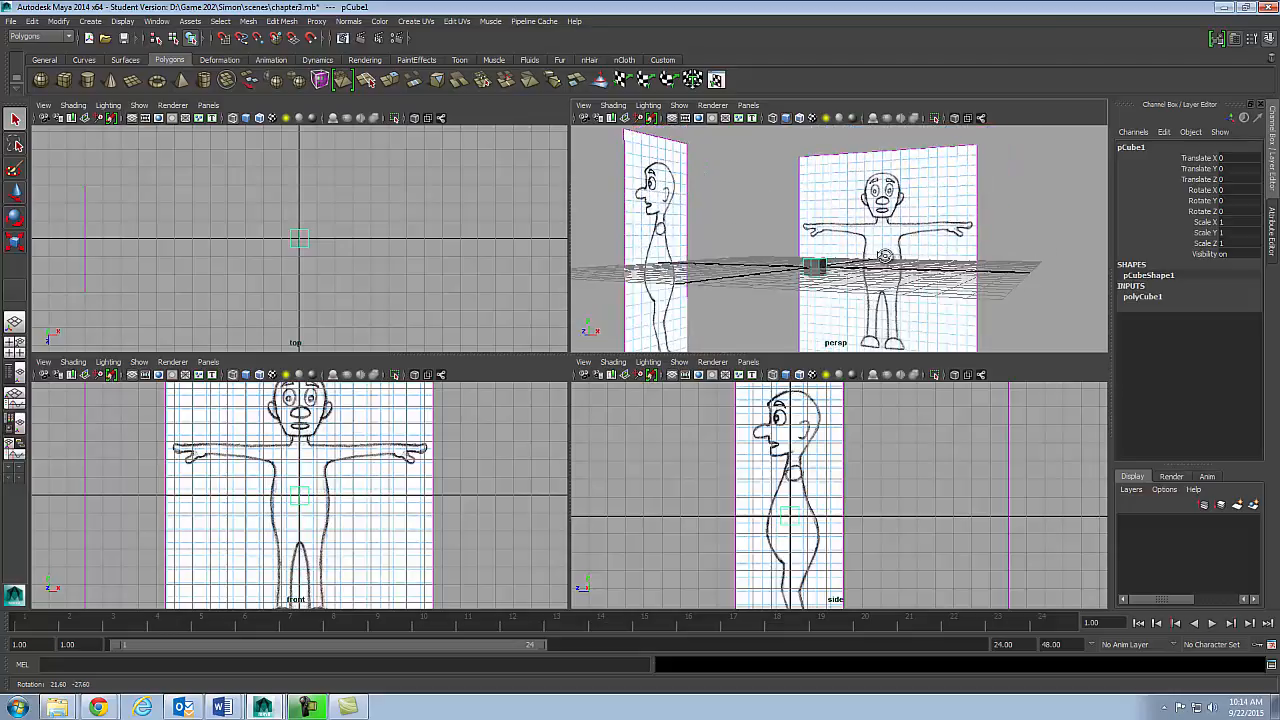
pyautogui.keyDown('alt'); pyautogui.moveTo(905, 318); pyautogui.dragTo(877, 320); pyautogui.keyUp('alt')
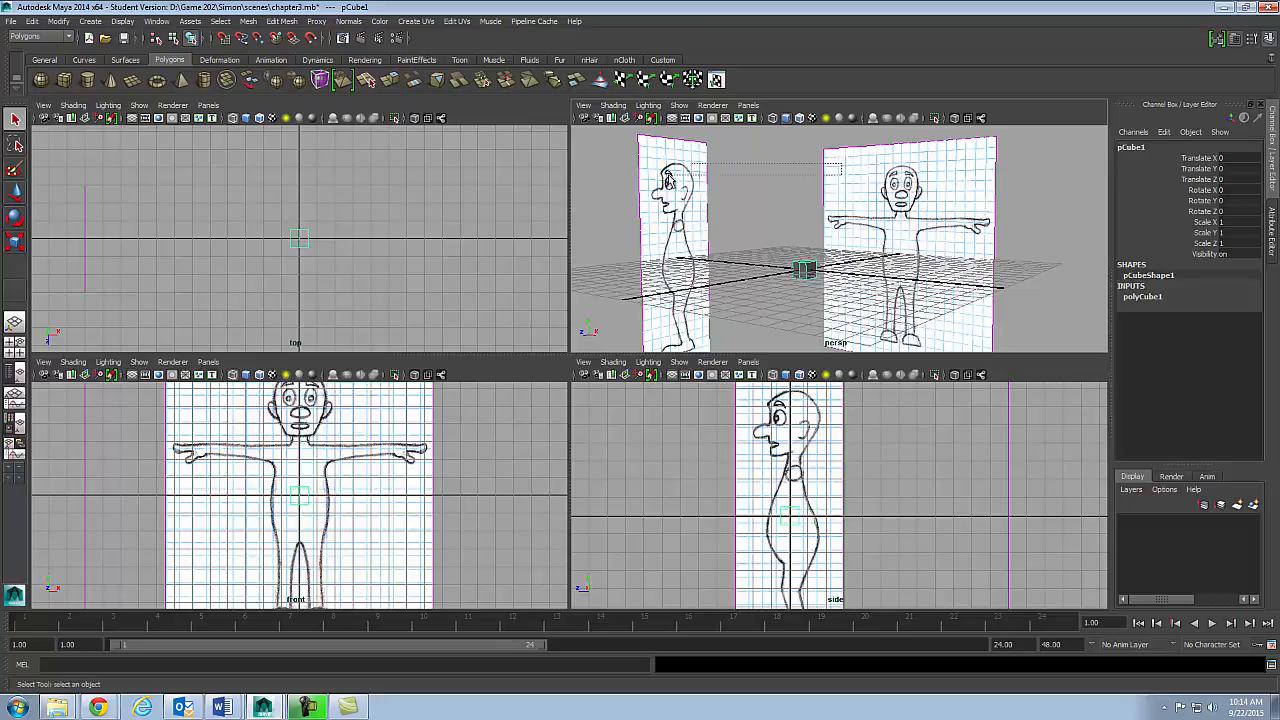
# - Select both image planes and set their Image Center Y to 7 so the feet rest on the grid
pyautogui.click(672, 180)
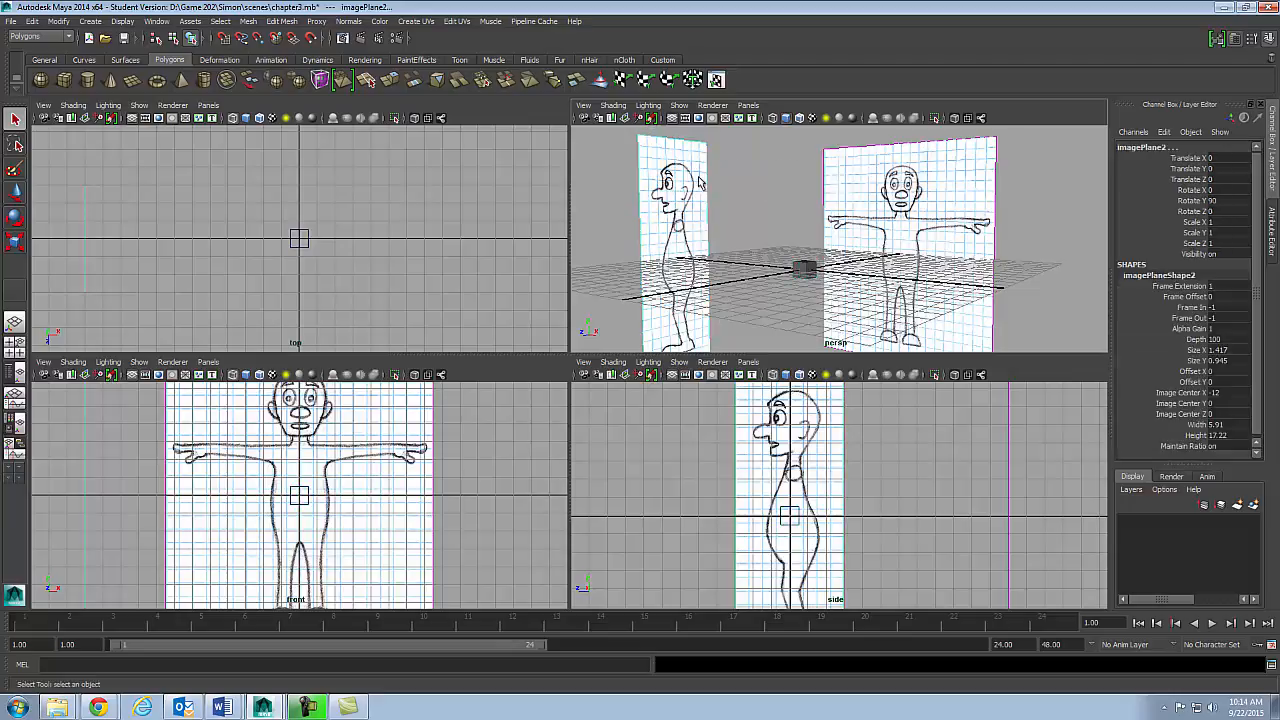
pyautogui.click(1229, 403)
pyautogui.press('Return')
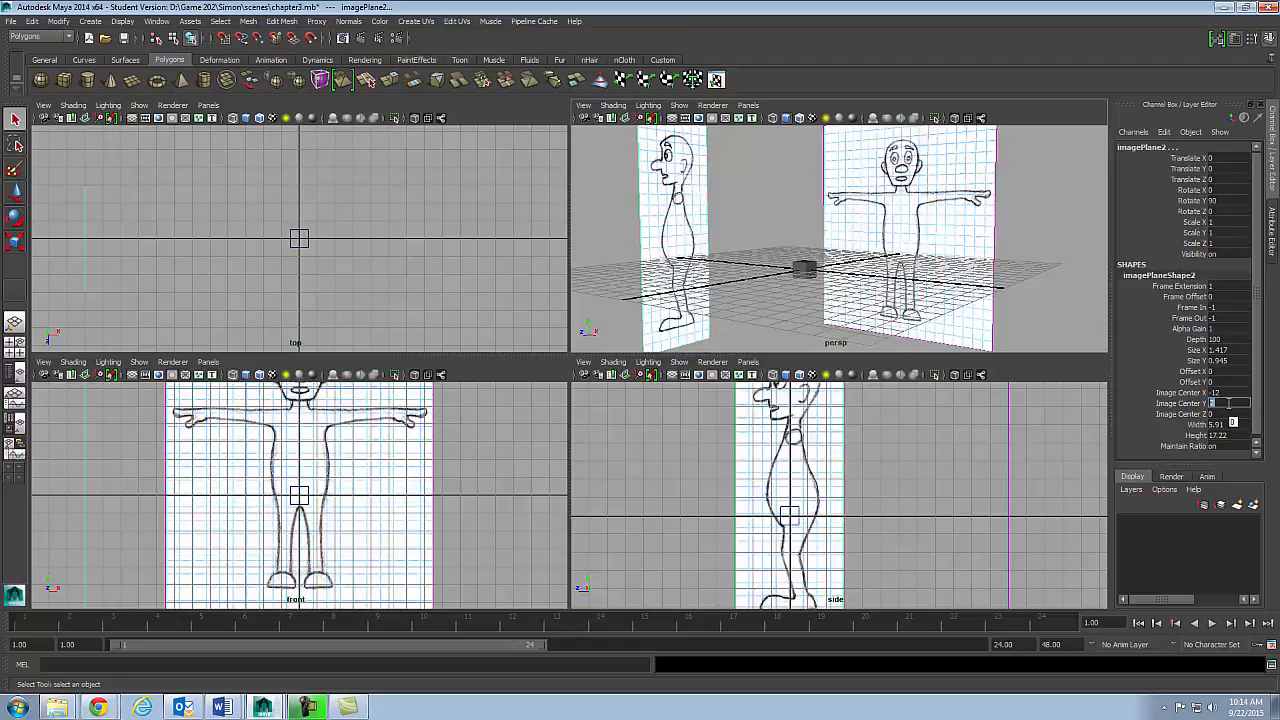
pyautogui.write('8')
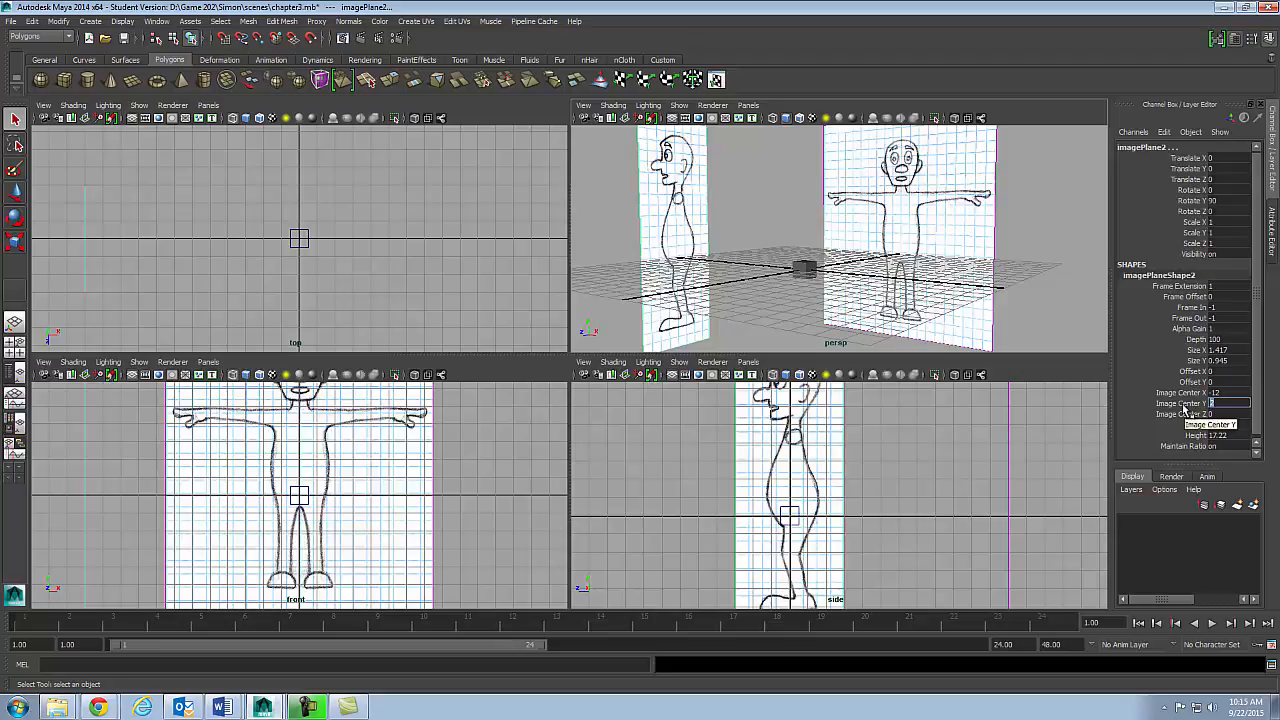
pyautogui.press('Return')
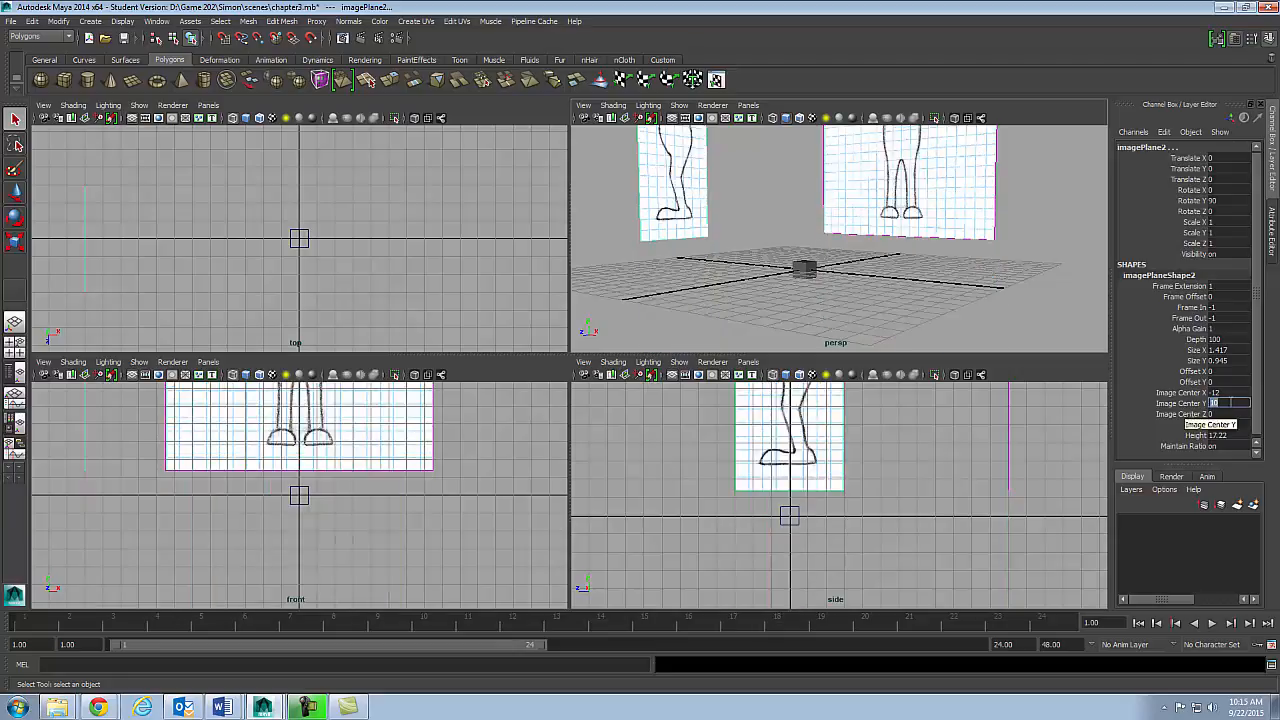
pyautogui.write('4')
pyautogui.press('Return')
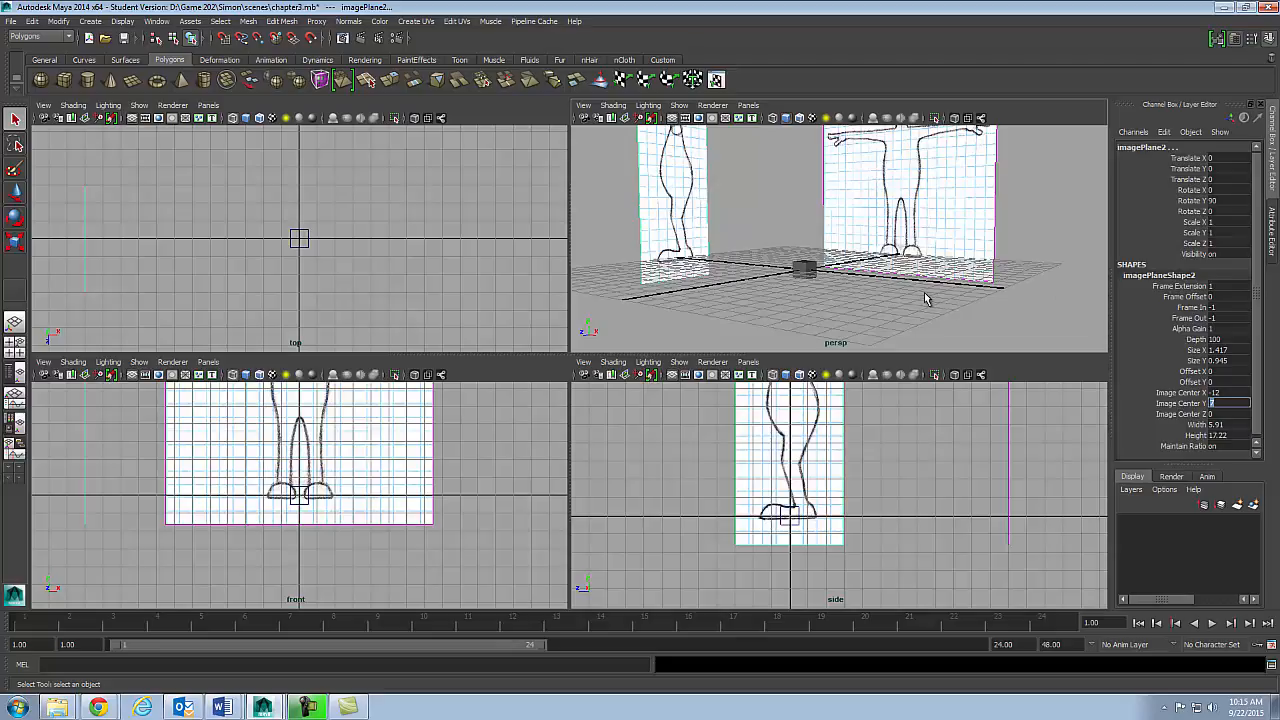
# - Check the raised sketches against the ground line in the perspective, side and front views, and select the cube at the grid's centre
pyautogui.keyDown('alt'); pyautogui.moveTo(822, 298); pyautogui.dragTo(868, 298); pyautogui.keyUp('alt')
pyautogui.keyDown('alt'); pyautogui.moveTo(884, 464); pyautogui.dragTo(910, 518, button='middle'); pyautogui.keyUp('alt')
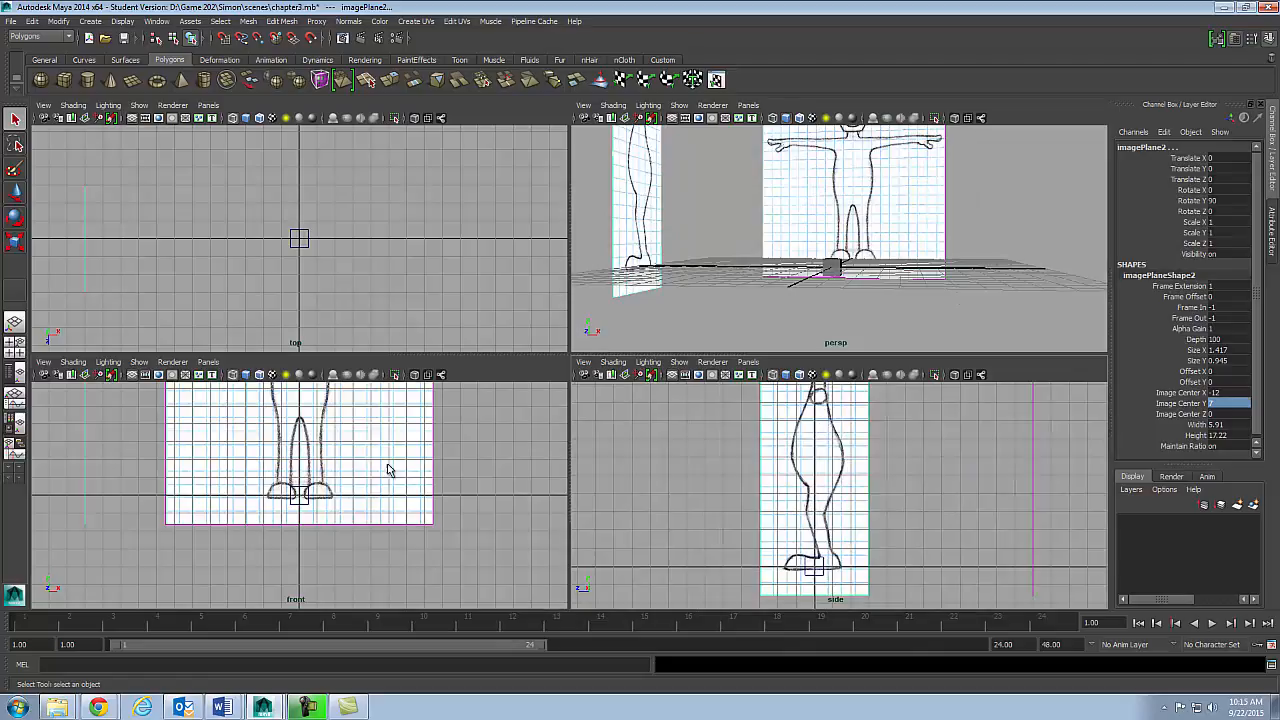
pyautogui.keyDown('alt'); pyautogui.moveTo(380, 476); pyautogui.dragTo(409, 517, button='middle'); pyautogui.keyUp('alt')
pyautogui.keyDown('alt'); pyautogui.moveTo(477, 480); pyautogui.dragTo(303, 467, button='right'); pyautogui.keyUp('alt')
pyautogui.keyDown('alt'); pyautogui.moveTo(415, 463); pyautogui.dragTo(410, 480, button='middle'); pyautogui.keyUp('alt')
pyautogui.click(836, 268)
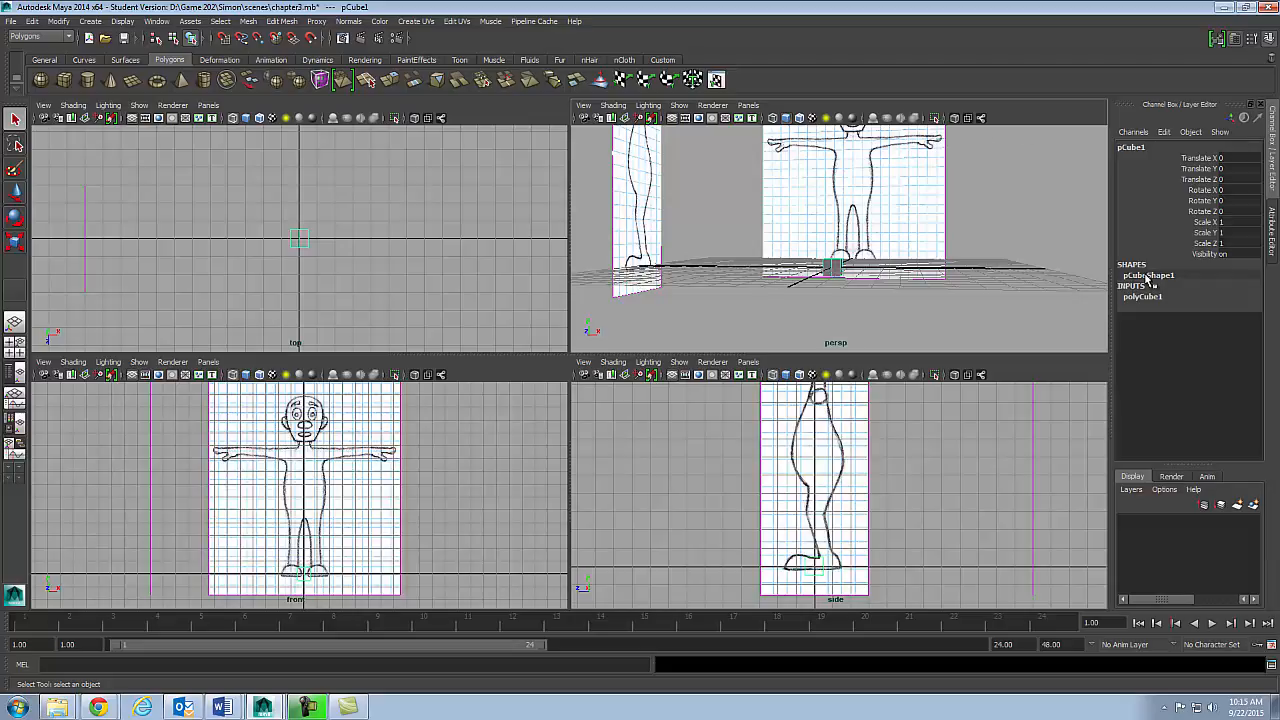
pyautogui.moveTo(820, 290)
pyautogui.keyDown('alt'); pyautogui.mouseDown()
pyautogui.moveTo(789, 306)
pyautogui.moveTo(757, 286)
pyautogui.moveTo(700, 320)
pyautogui.moveTo(716, 336)
pyautogui.moveTo(700, 320)
pyautogui.moveTo(820, 282)
pyautogui.mouseUp(); pyautogui.keyUp('alt')
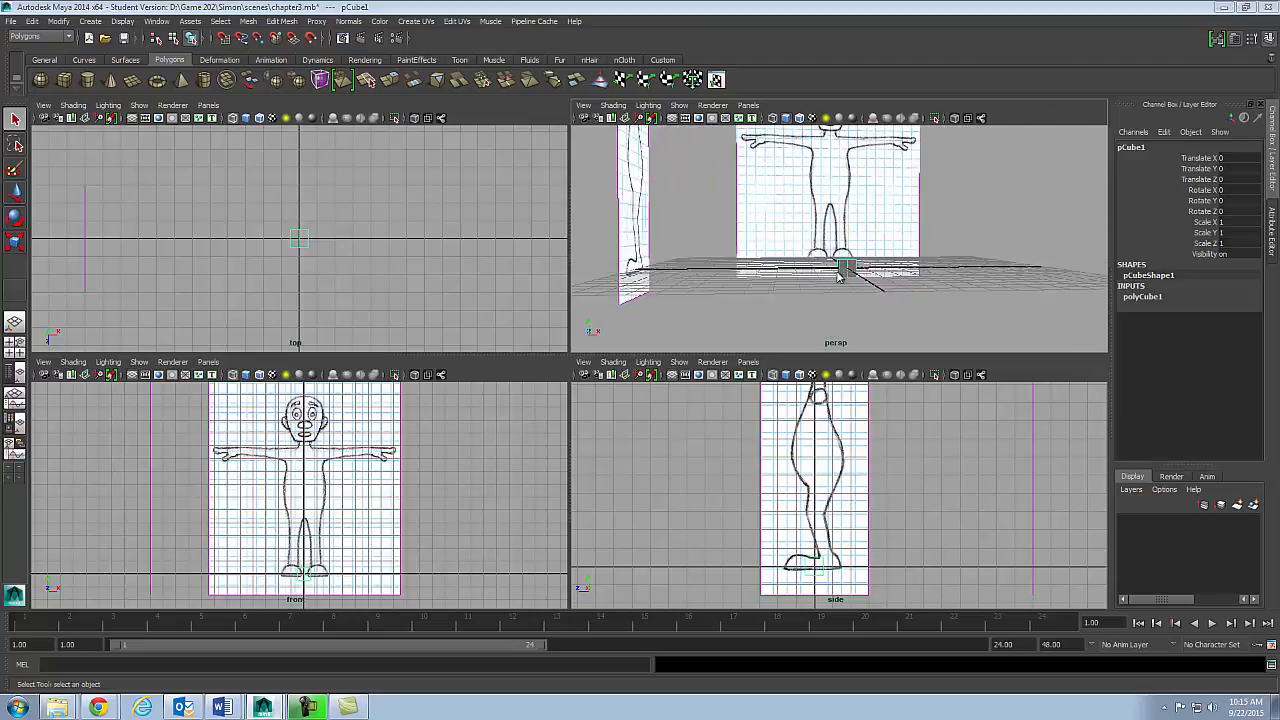
# - Set the cube's Subdivisions Width to 2 in its polyCube1 construction settings
pyautogui.press('space')
pyautogui.keyDown('alt'); pyautogui.moveTo(763, 317); pyautogui.dragTo(690, 360); pyautogui.keyUp('alt')
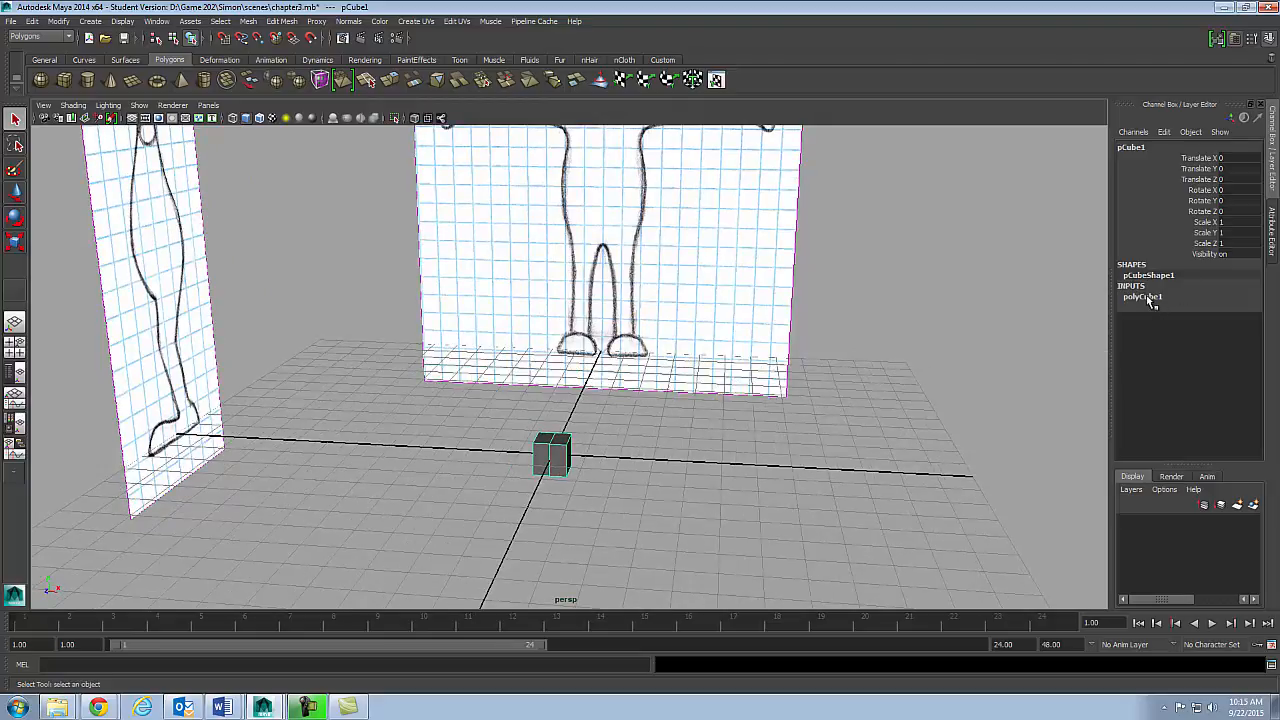
pyautogui.click(1145, 297)
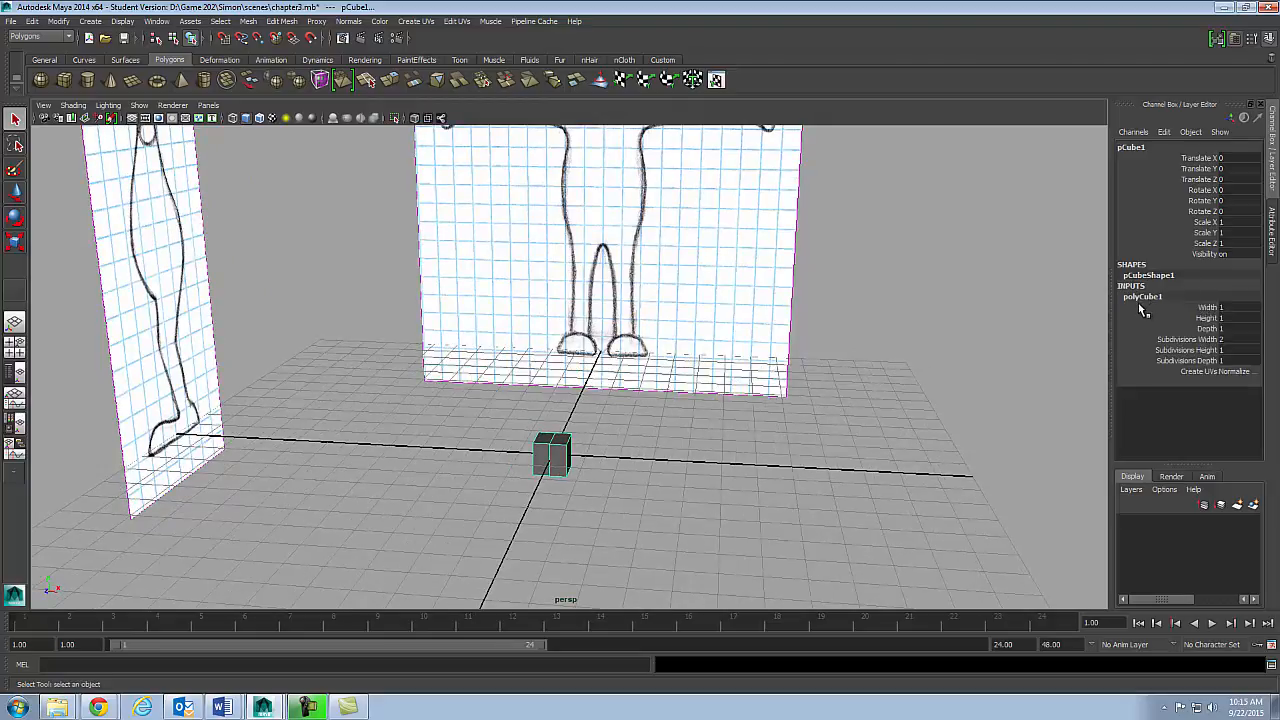
pyautogui.doubleClick(1227, 339)
pyautogui.moveTo(788, 318)
pyautogui.keyDown('alt'); pyautogui.mouseDown()
pyautogui.moveTo(660, 363)
pyautogui.moveTo(682, 342)
pyautogui.mouseUp(); pyautogui.keyUp('alt')
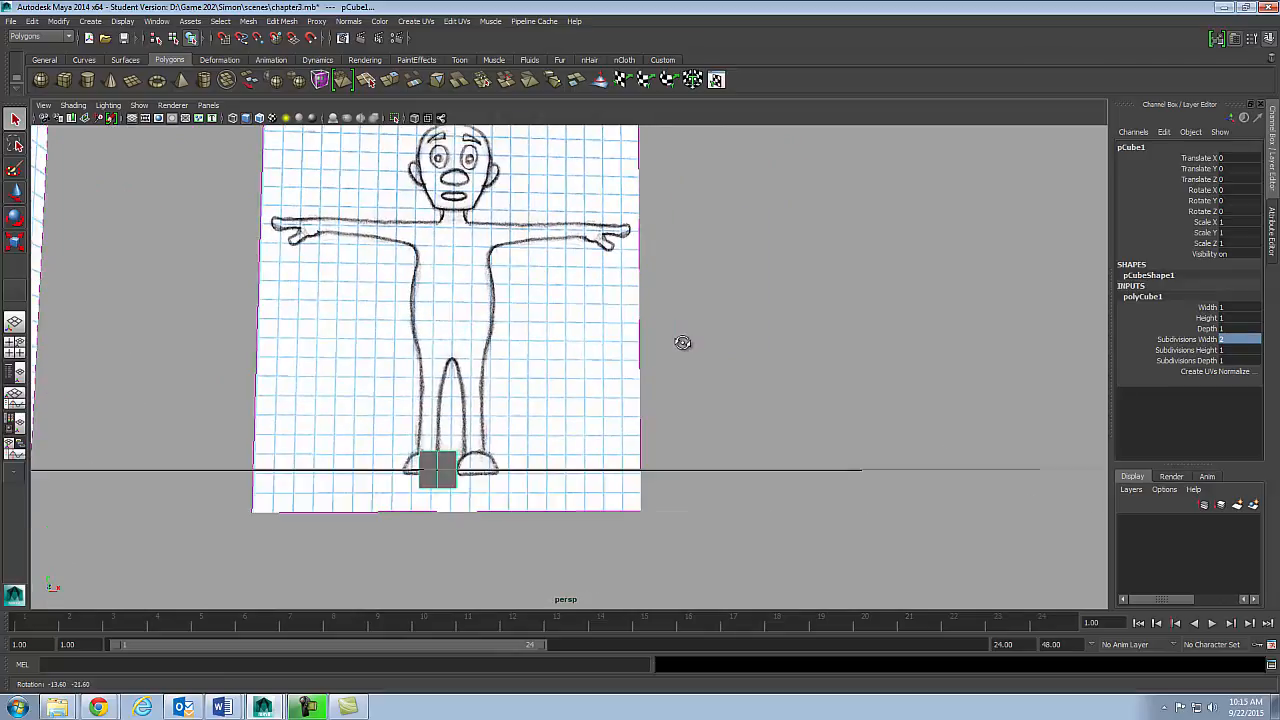
pyautogui.keyDown('alt'); pyautogui.moveTo(482, 389); pyautogui.dragTo(502, 397); pyautogui.keyUp('alt')
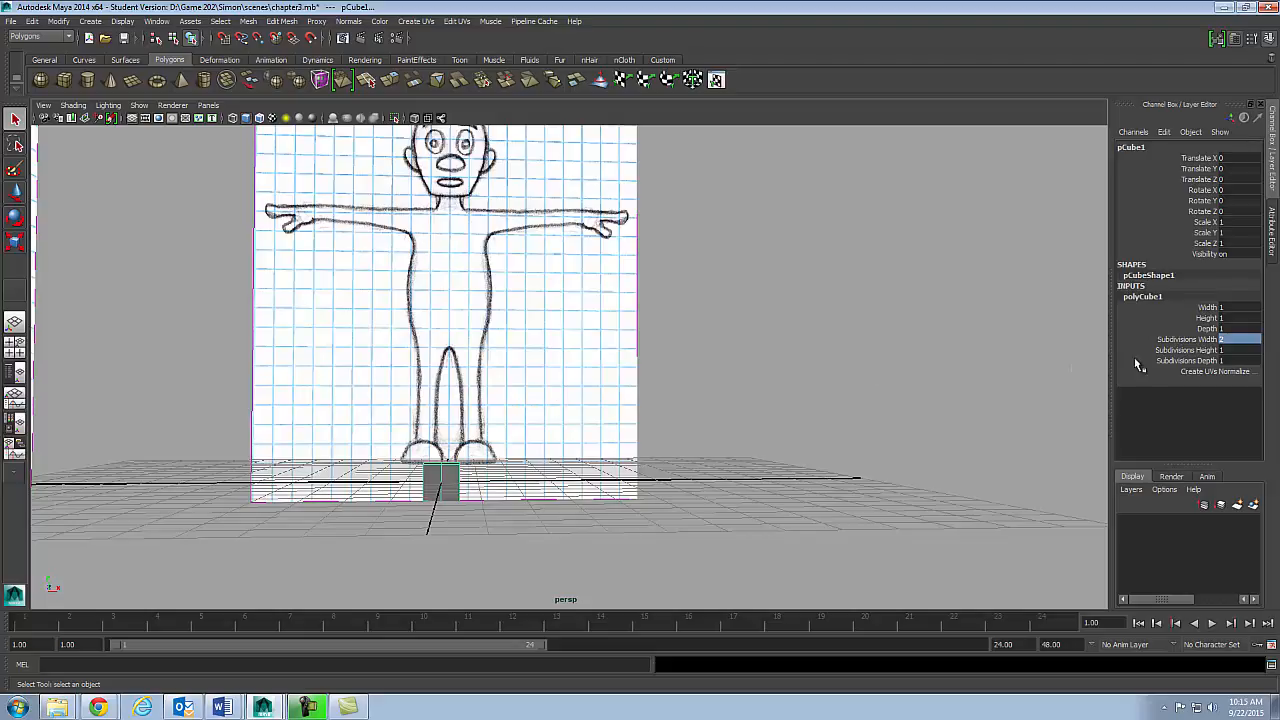
pyautogui.click(1227, 351)
pyautogui.write('2')
pyautogui.press('Return')
pyautogui.click(808, 377)
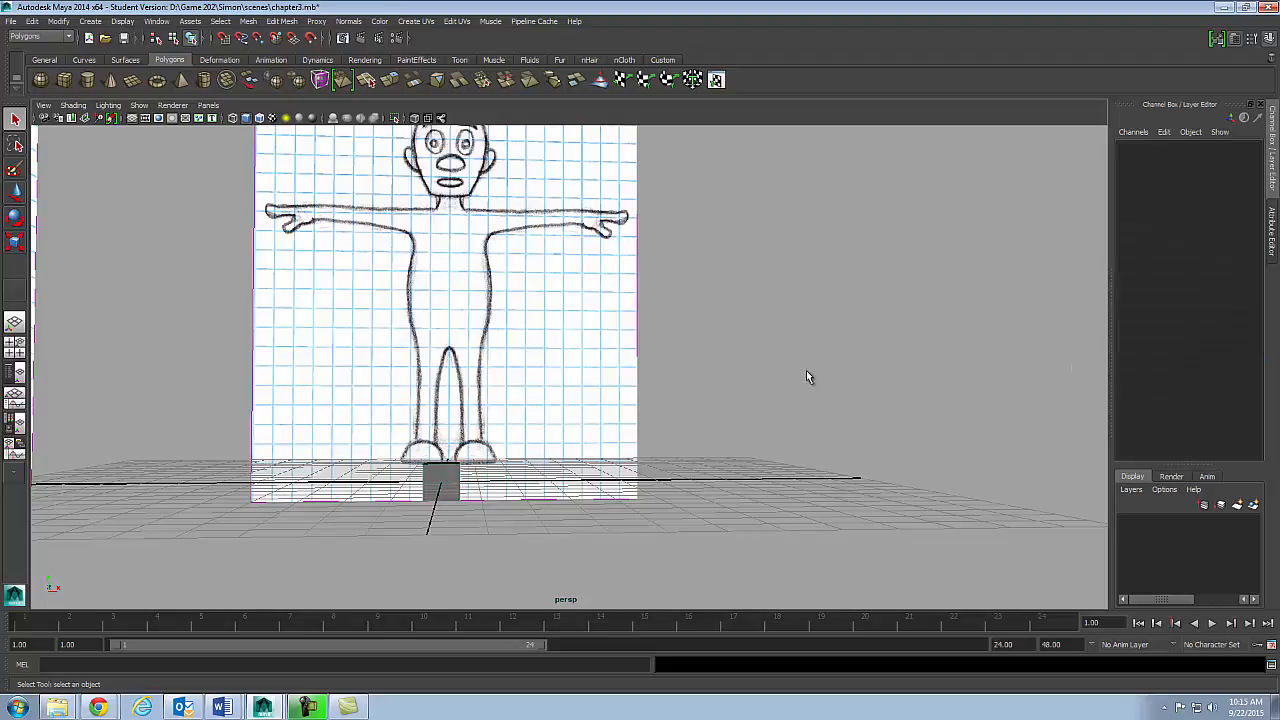
# - Set the cube's Subdivisions Height and Subdivisions Depth to 1 in its polyCube1 settings
pyautogui.click(450, 474)
pyautogui.keyDown('alt'); pyautogui.moveTo(571, 423); pyautogui.dragTo(435, 404); pyautogui.keyUp('alt')
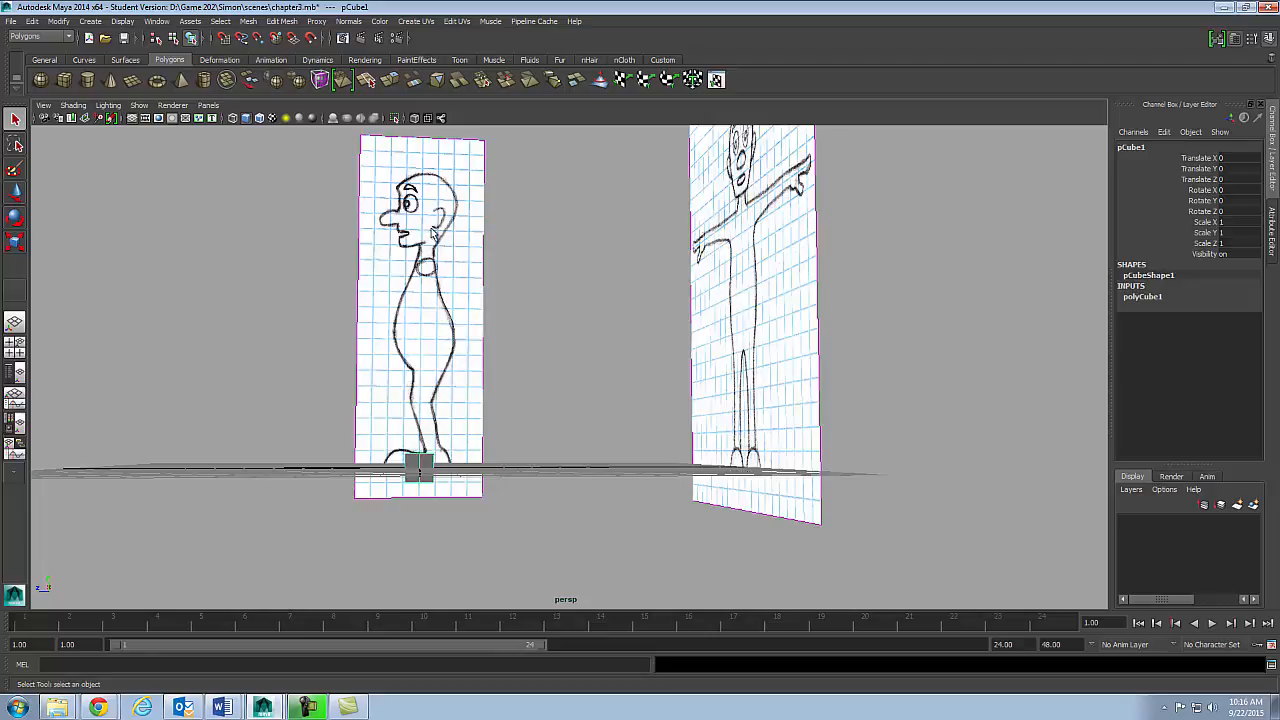
pyautogui.keyDown('alt'); pyautogui.moveTo(432, 296); pyautogui.dragTo(1048, 320); pyautogui.keyUp('alt')
pyautogui.click(1143, 297)
pyautogui.moveTo(1224, 350); pyautogui.dragTo(1226, 361)
pyautogui.press('Return')
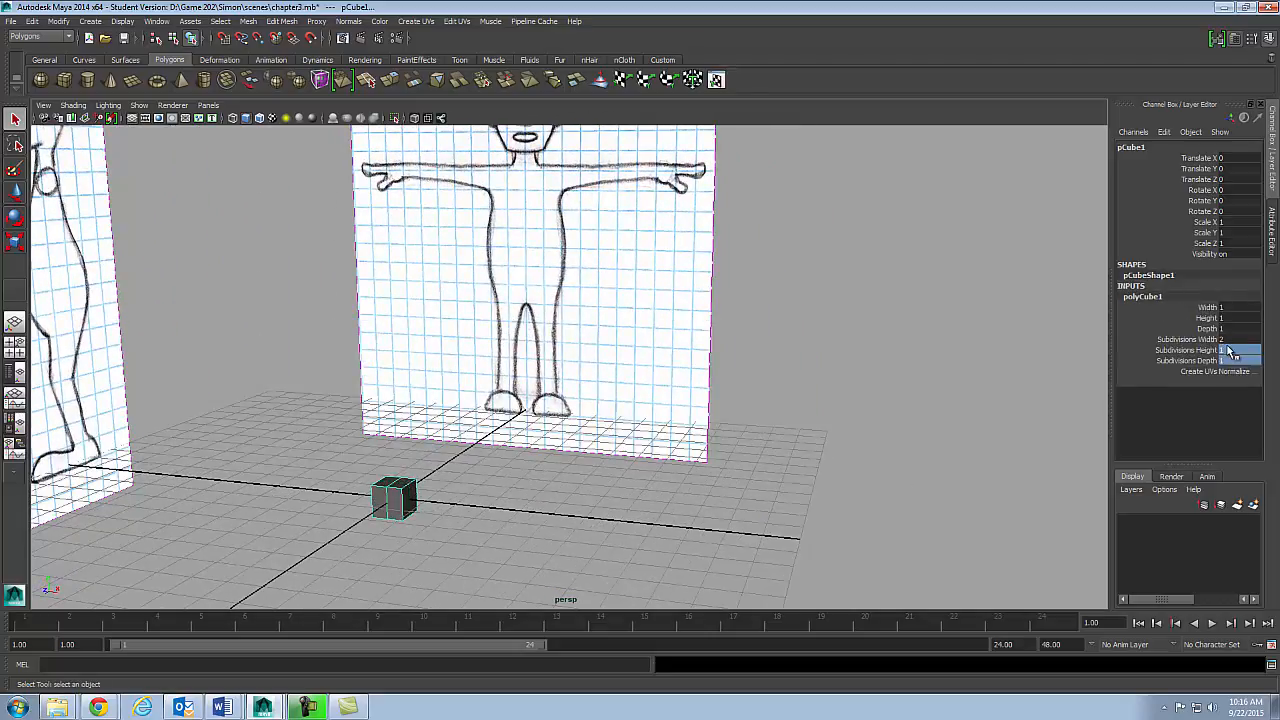
pyautogui.click(800, 352)
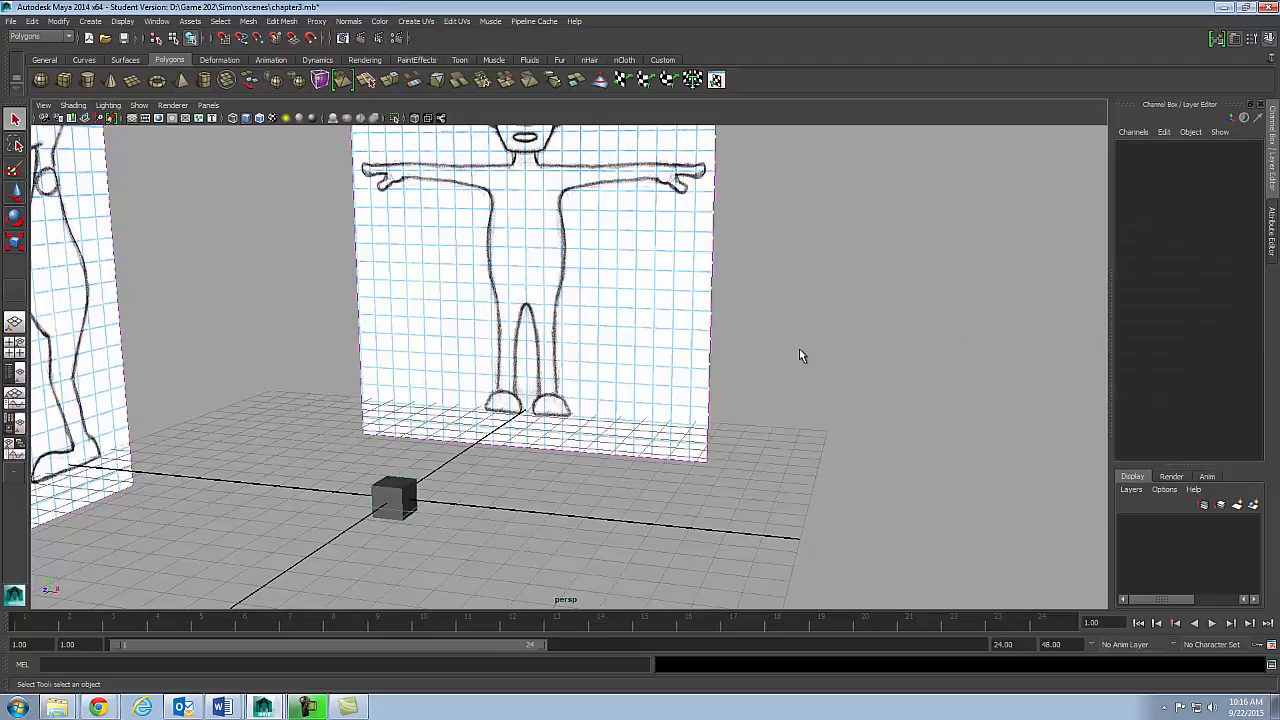
# - Display the orthographic views shaded and move the cube straight up to the character's lower torso, about 5.98 in Translate Y
pyautogui.click(386, 496)
pyautogui.press('space')
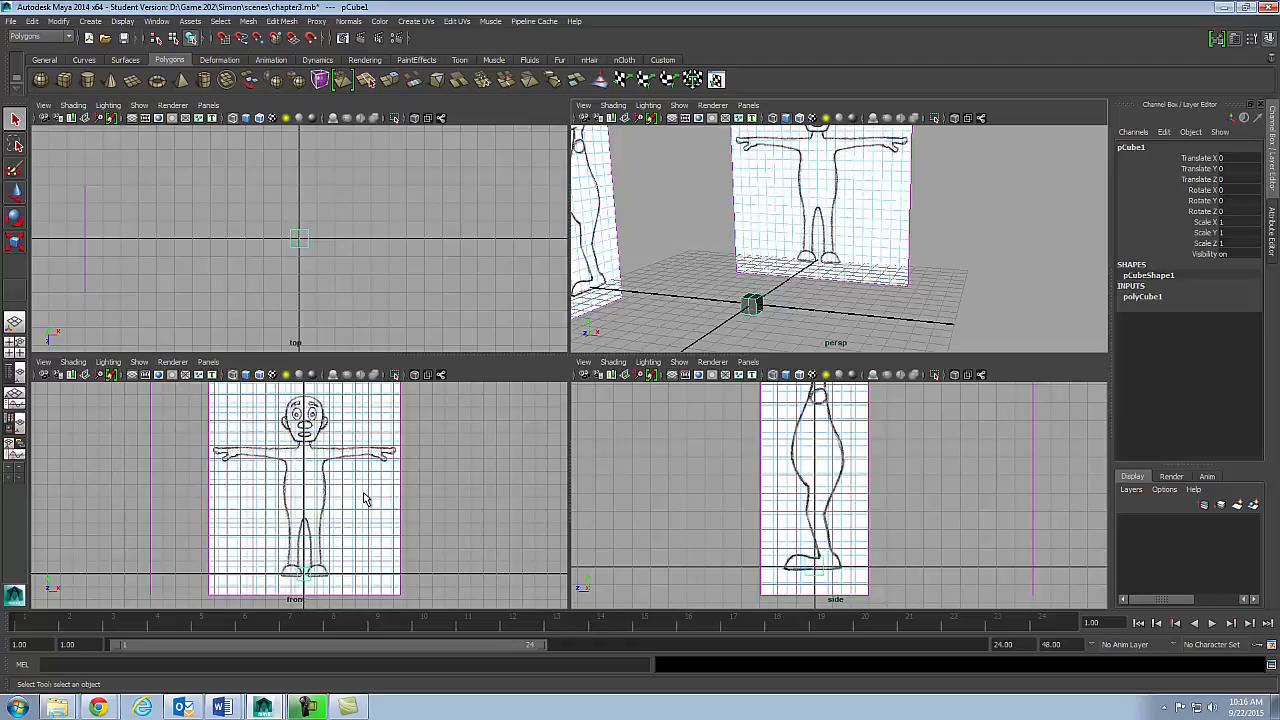
pyautogui.press('5')
pyautogui.press('5')
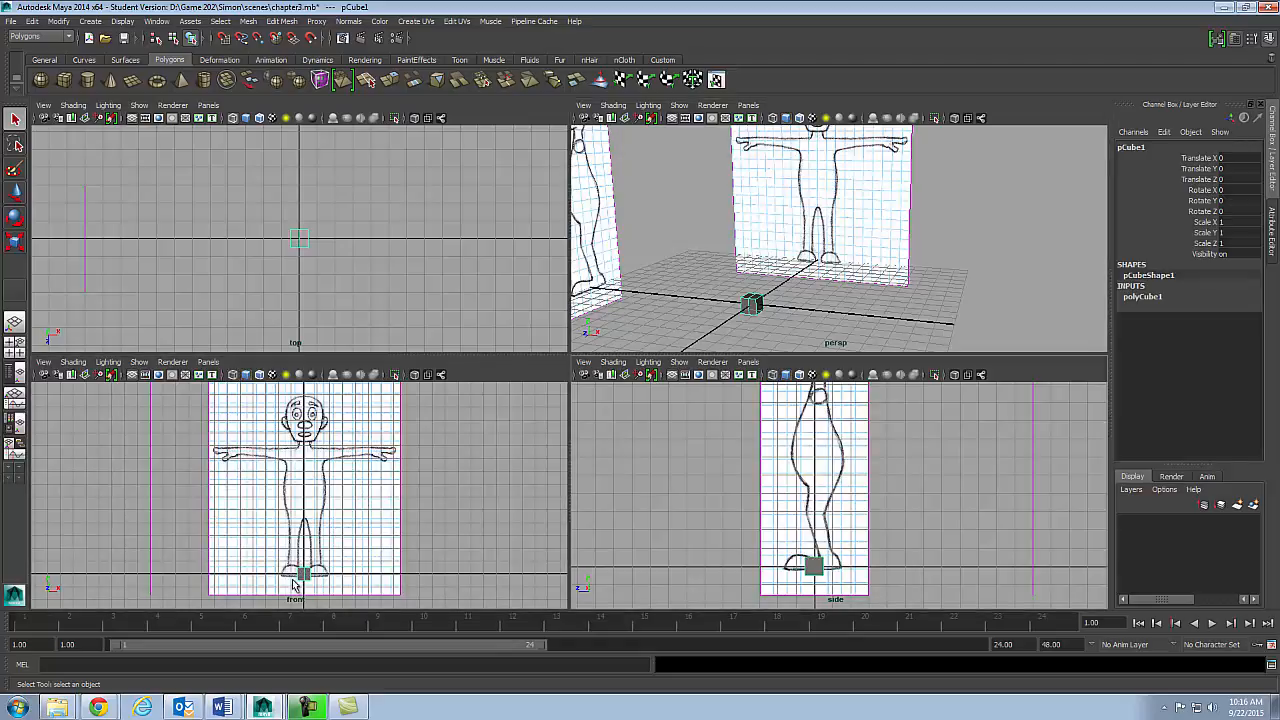
pyautogui.press('w')
pyautogui.moveTo(305, 530); pyautogui.dragTo(298, 454)
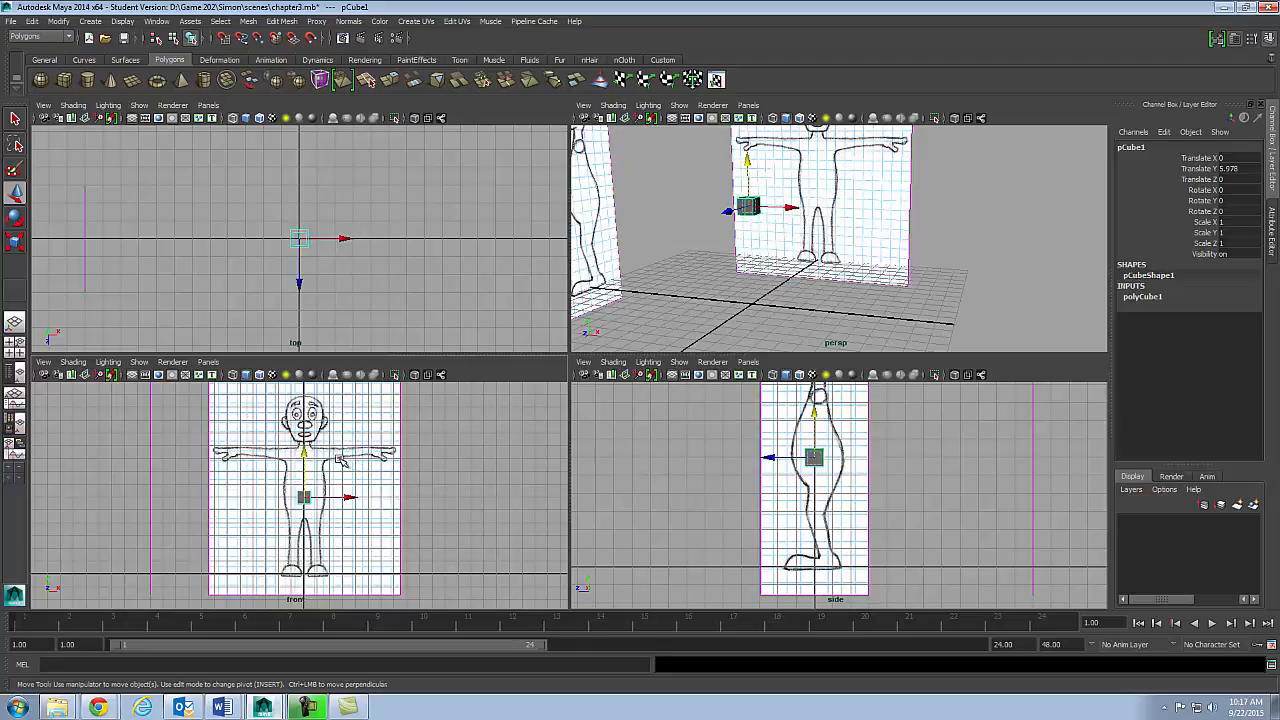
# - Scale the cube in X to about 2.94 so it spans the torso width of the front sketch
pyautogui.press('r')
pyautogui.moveTo(368, 494); pyautogui.dragTo(474, 495)
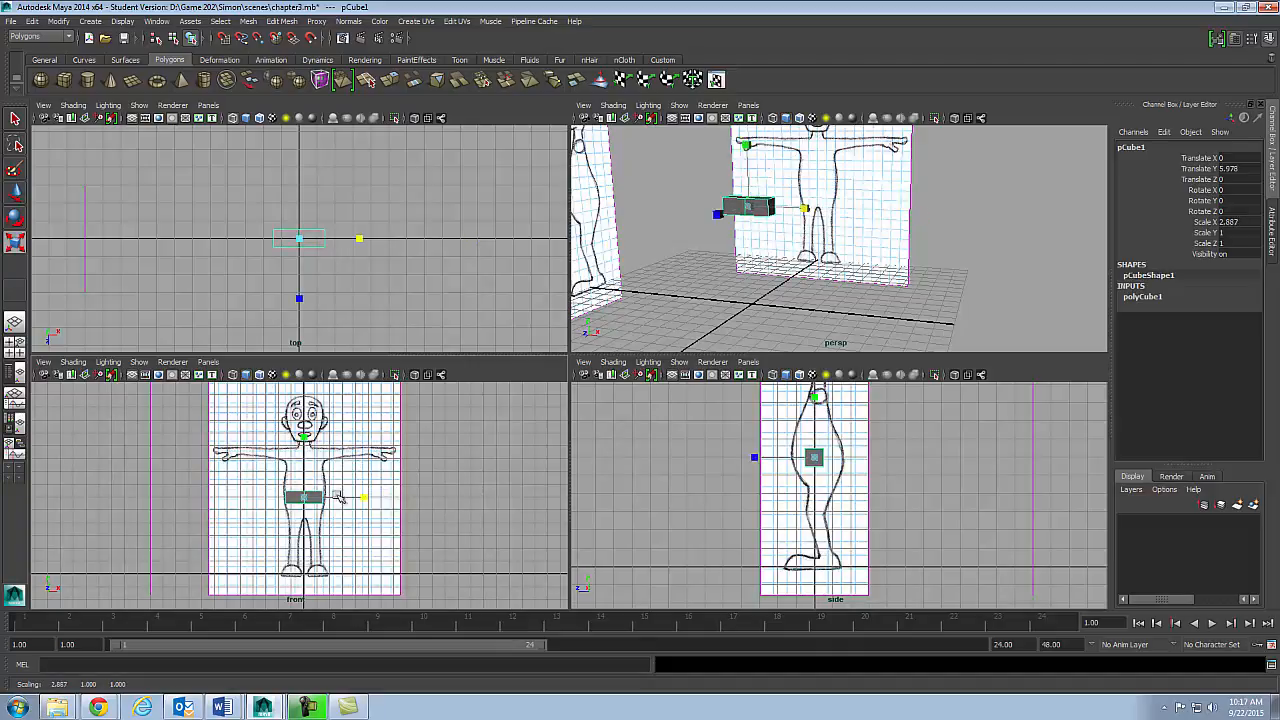
pyautogui.press('space')
pyautogui.moveTo(637, 372); pyautogui.dragTo(640, 373)
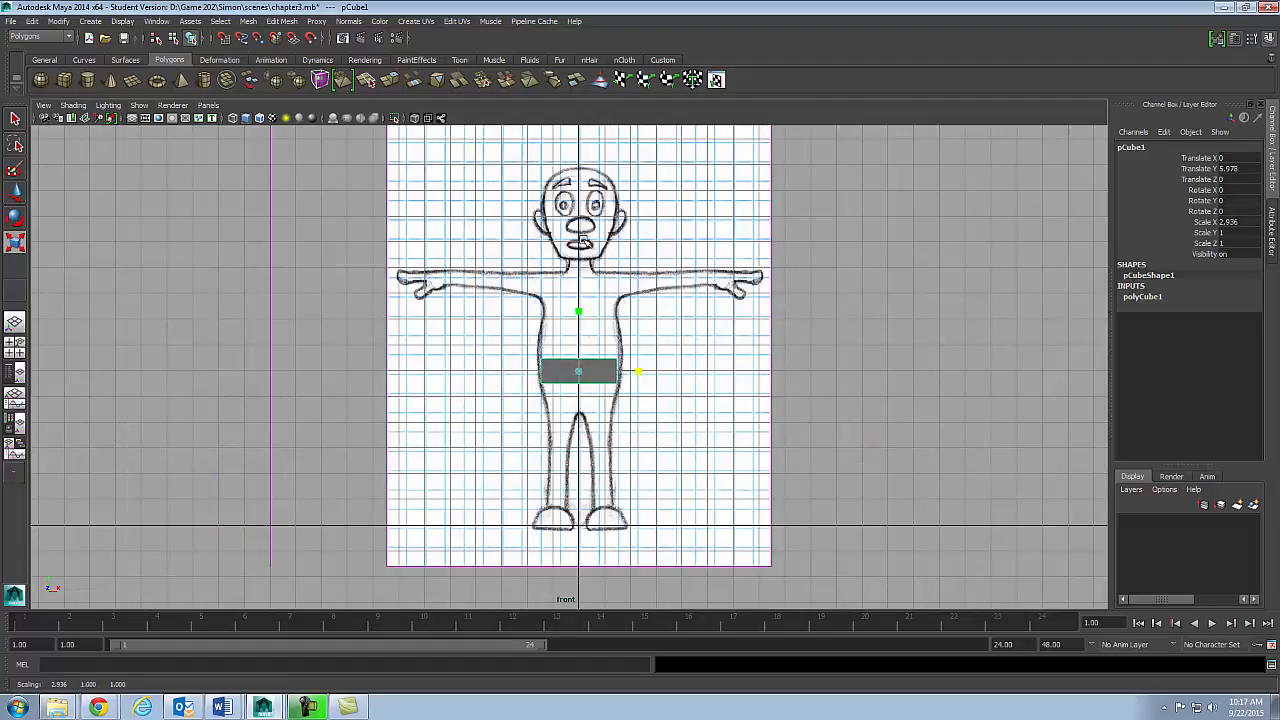
pyautogui.click(662, 401)
pyautogui.click(600, 381)
pyautogui.press('q')
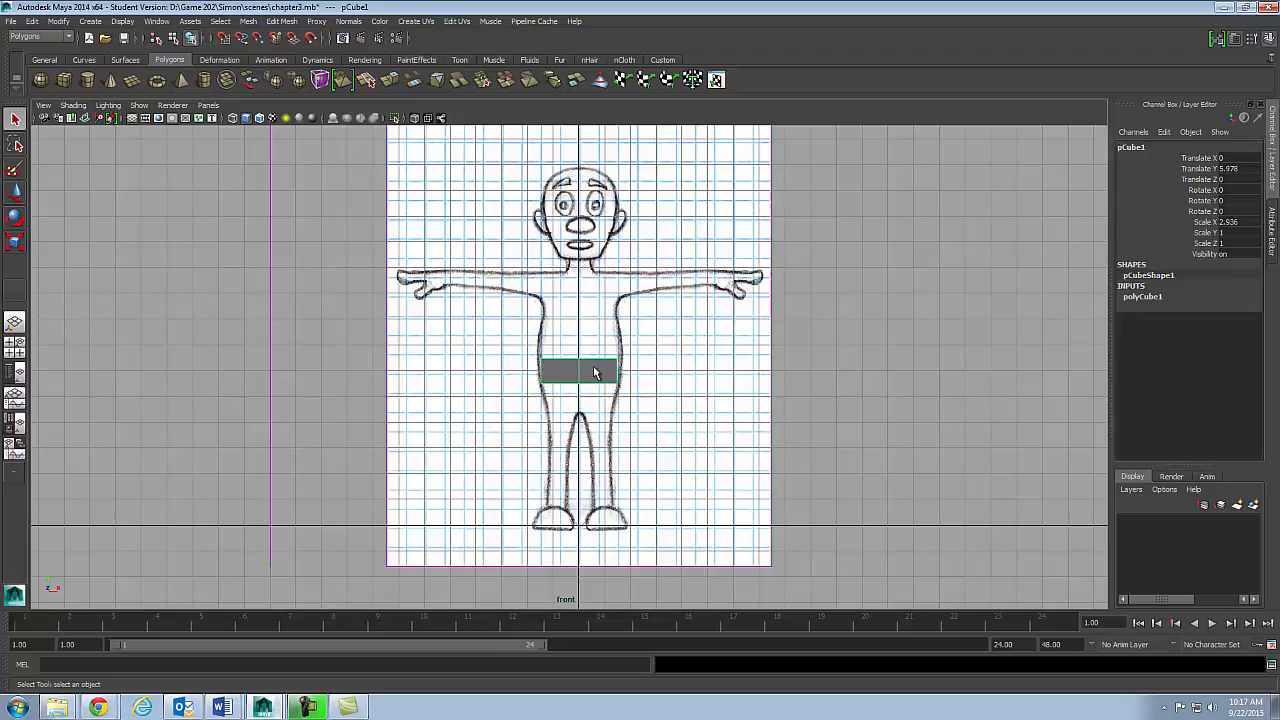
# - Fit the cube to the side sketch's torso depth with Scale Z of about 2.47 and Translate Z of about -0.15
pyautogui.press('space')
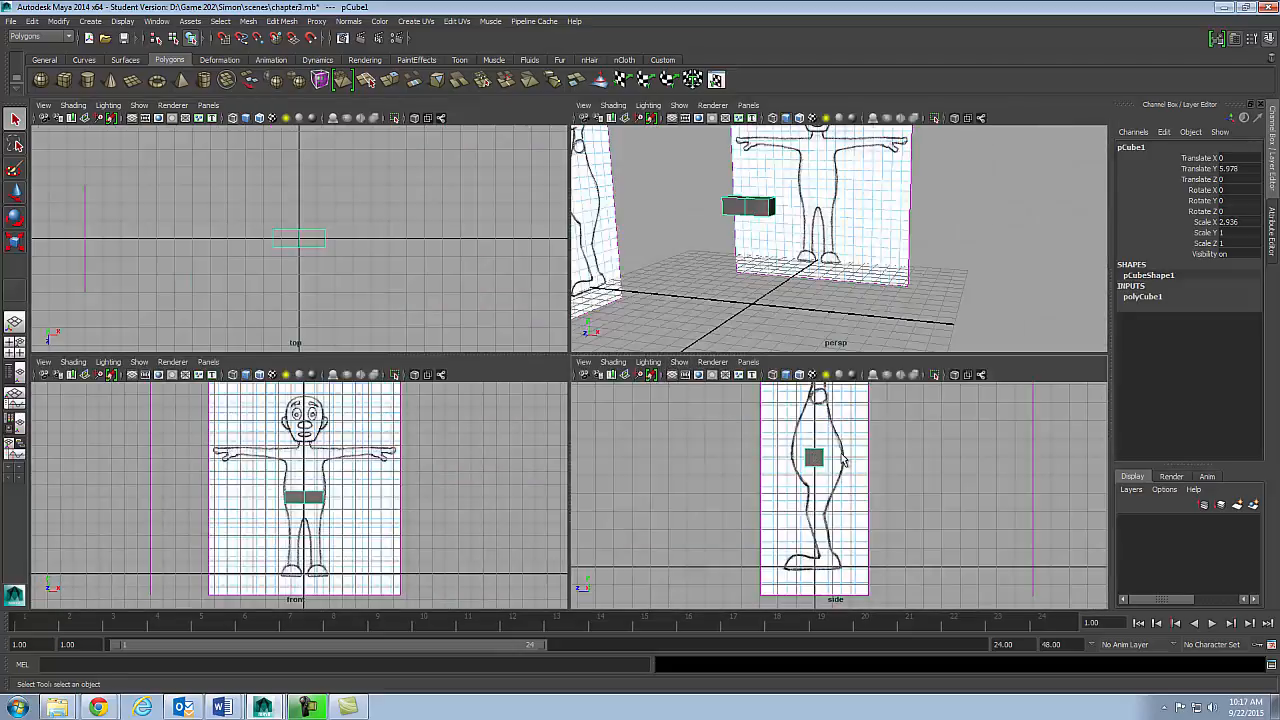
pyautogui.press('r')
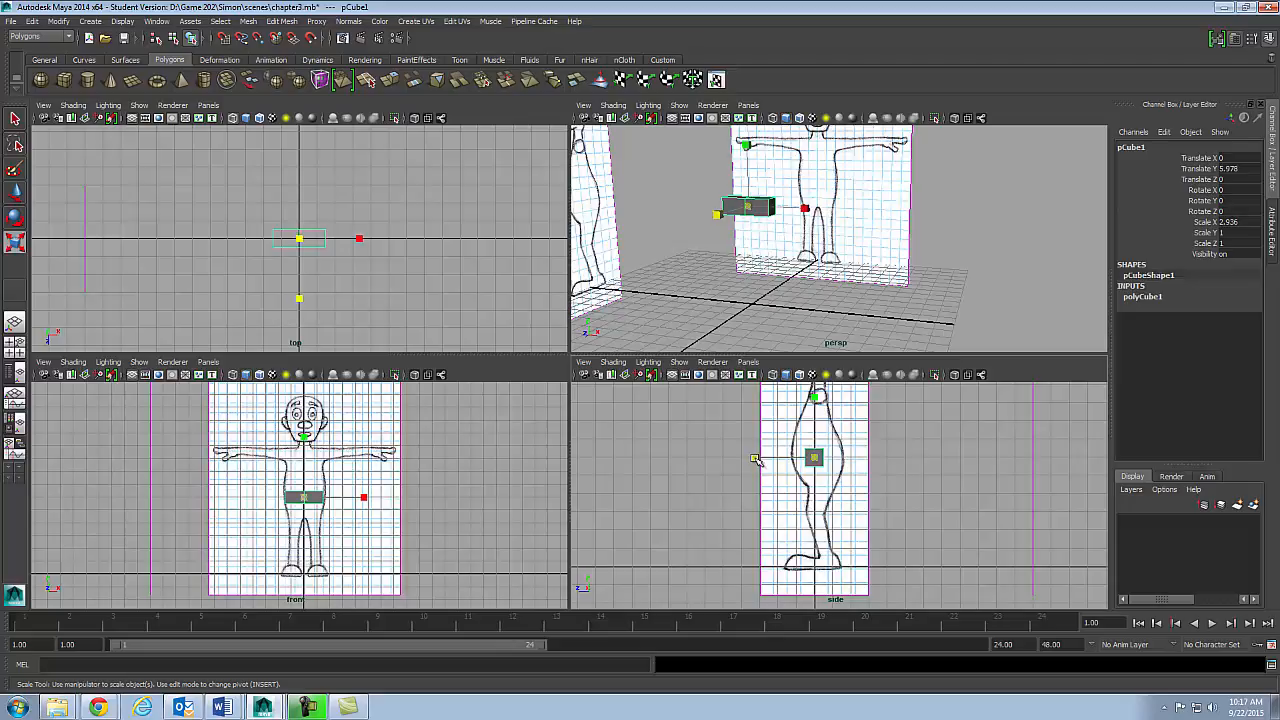
pyautogui.moveTo(735, 460); pyautogui.dragTo(678, 463)
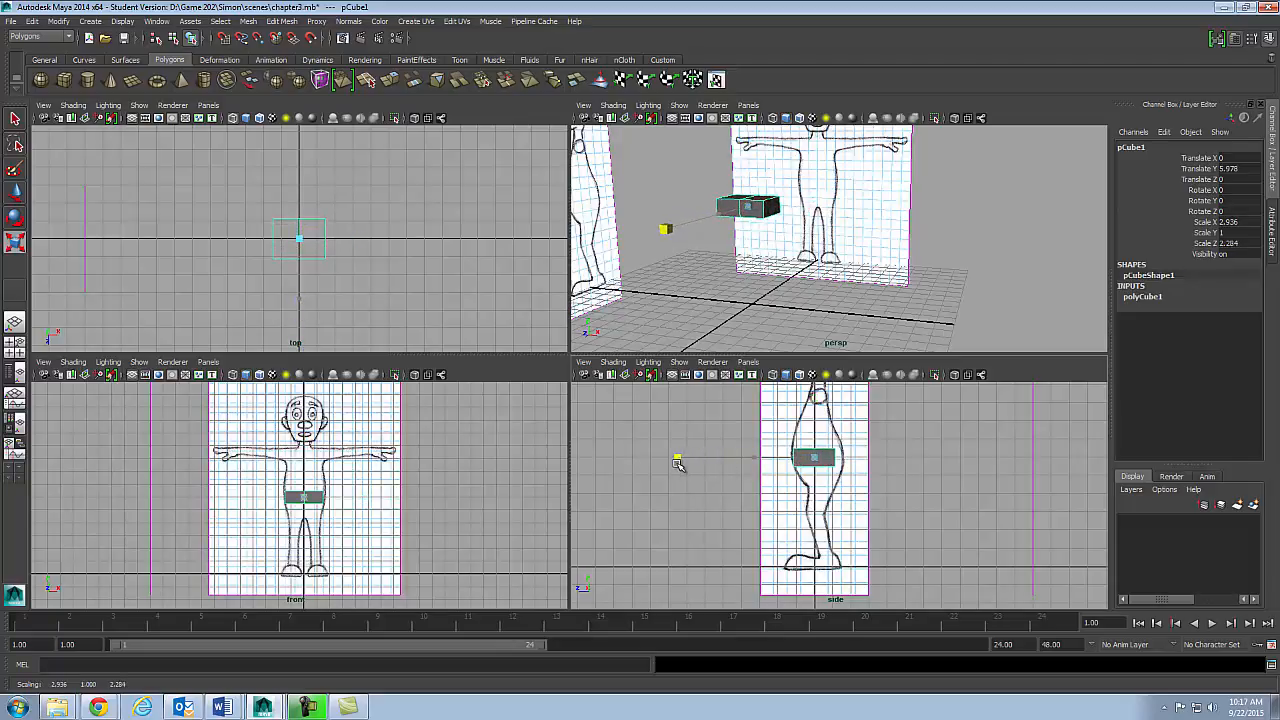
pyautogui.press('w')
pyautogui.moveTo(765, 457)
pyautogui.mouseDown()
pyautogui.moveTo(776, 459)
pyautogui.moveTo(752, 459)
pyautogui.mouseUp()
pyautogui.press('r')
pyautogui.press('w')
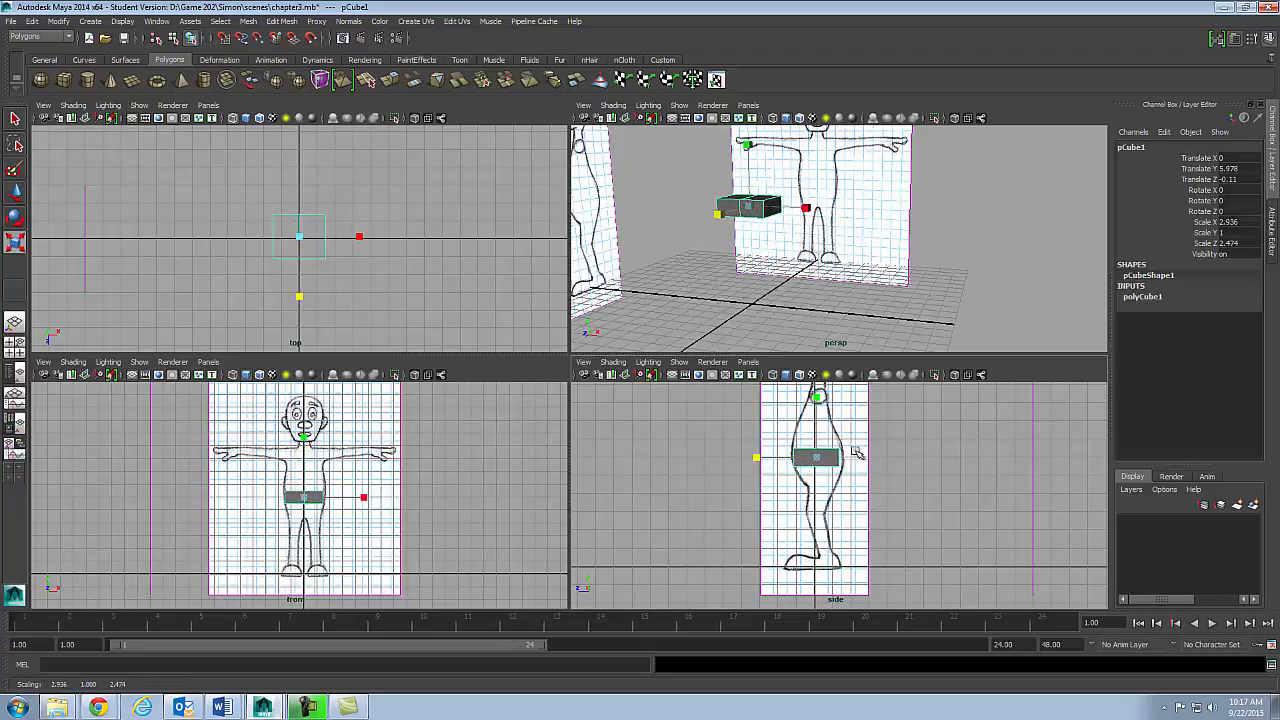
pyautogui.moveTo(790, 458); pyautogui.dragTo(793, 458)
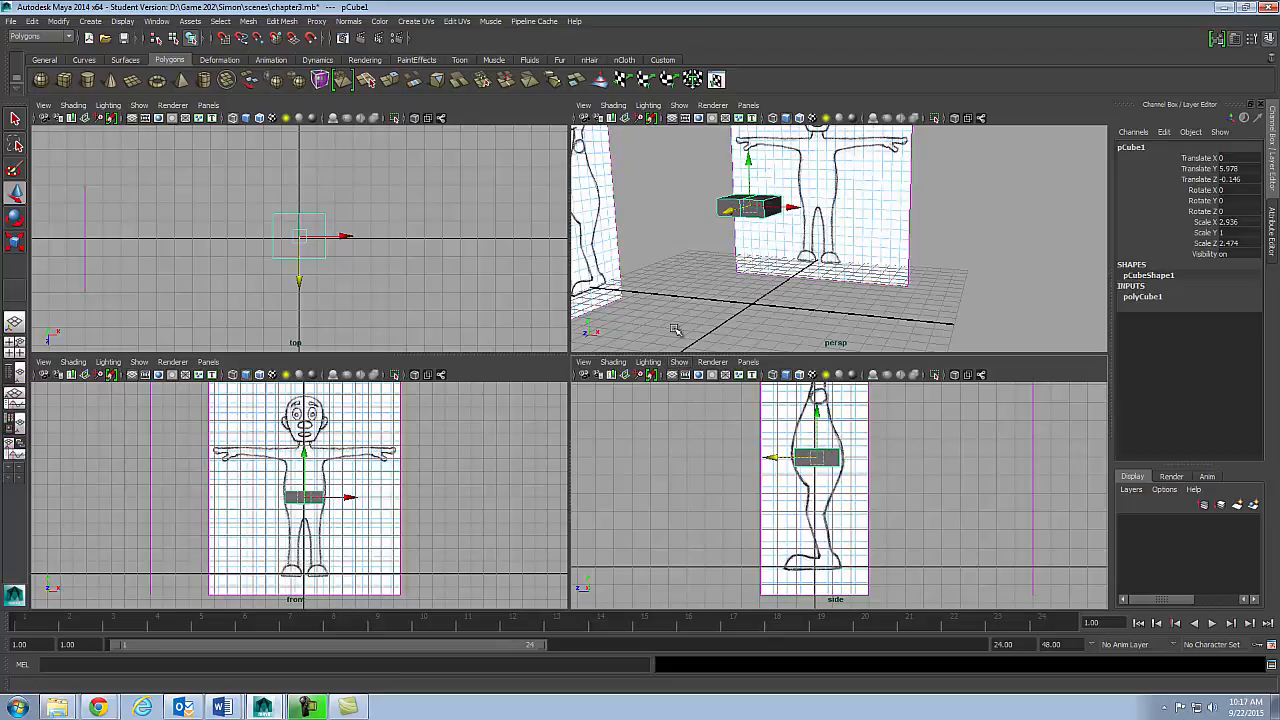
# - Increase the cube's height to about 2.01 in Scale Y against the lower torso, then return to the Select tool
pyautogui.keyDown('alt'); pyautogui.moveTo(815, 245); pyautogui.dragTo(831, 280, button='middle'); pyautogui.keyUp('alt')
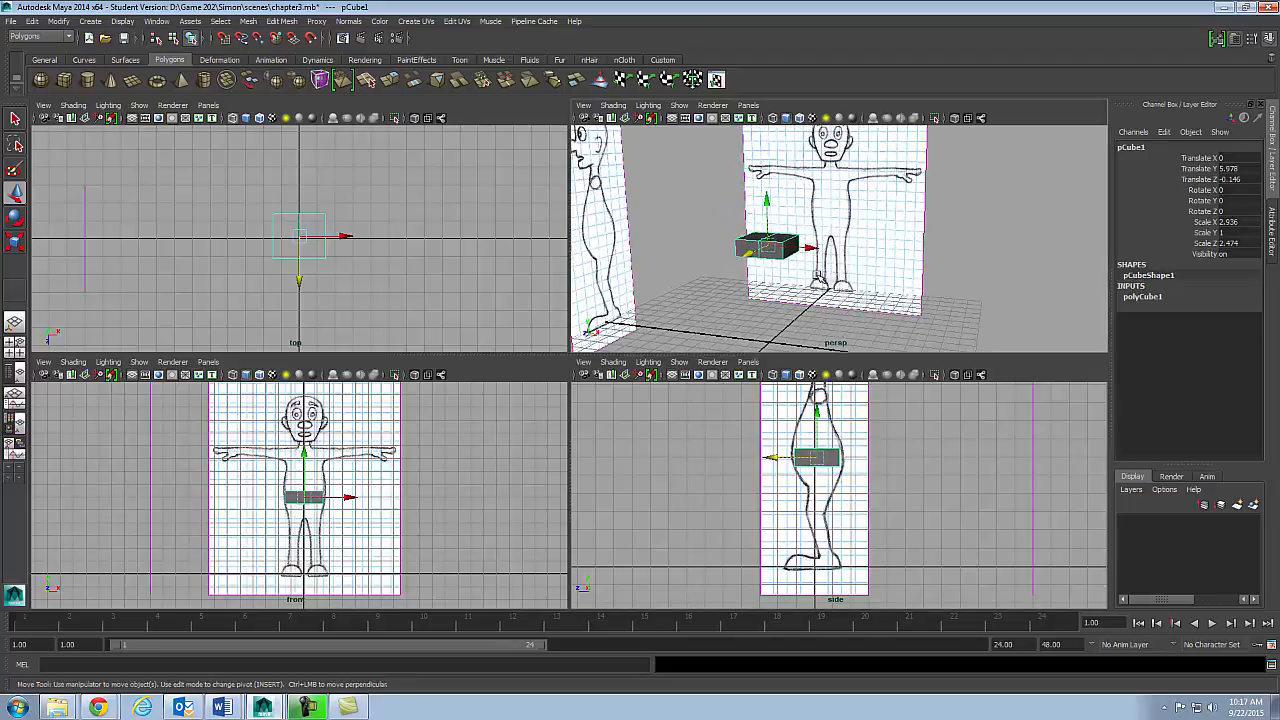
pyautogui.click(785, 250)
pyautogui.click(760, 248)
pyautogui.press('e')
pyautogui.press('r')
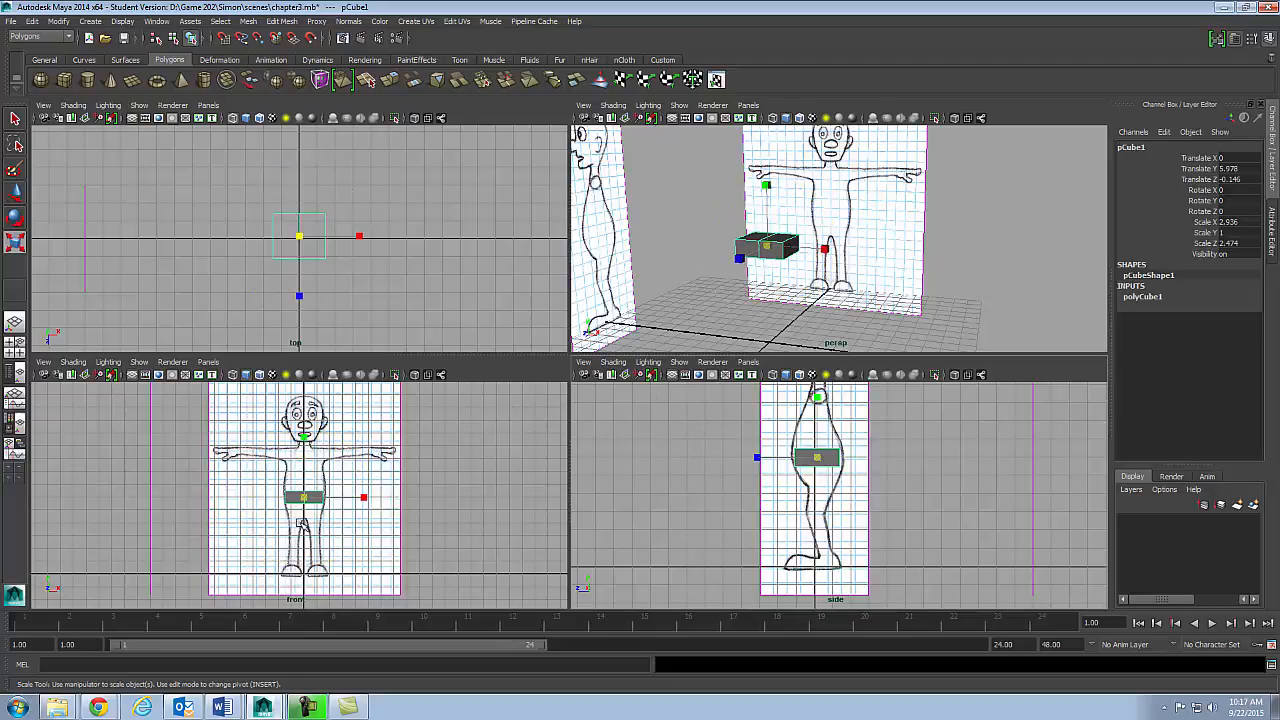
pyautogui.moveTo(304, 437); pyautogui.dragTo(307, 357)
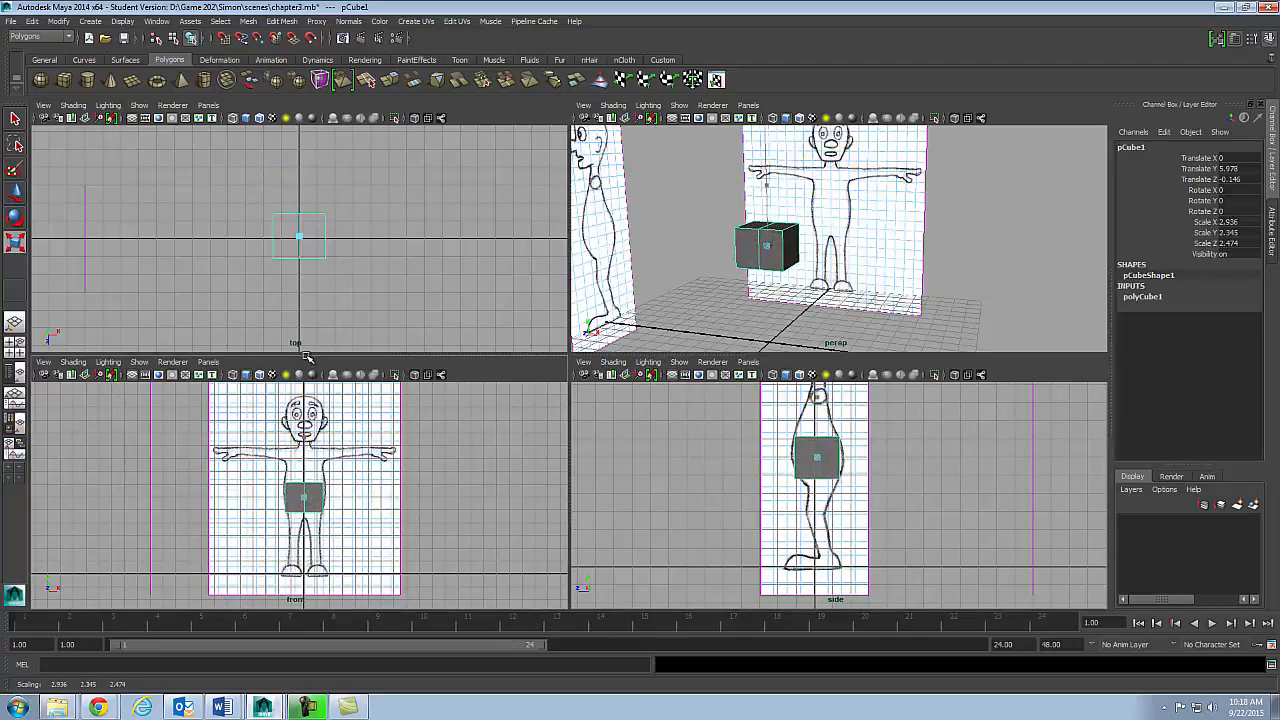
pyautogui.moveTo(304, 437); pyautogui.dragTo(306, 448)
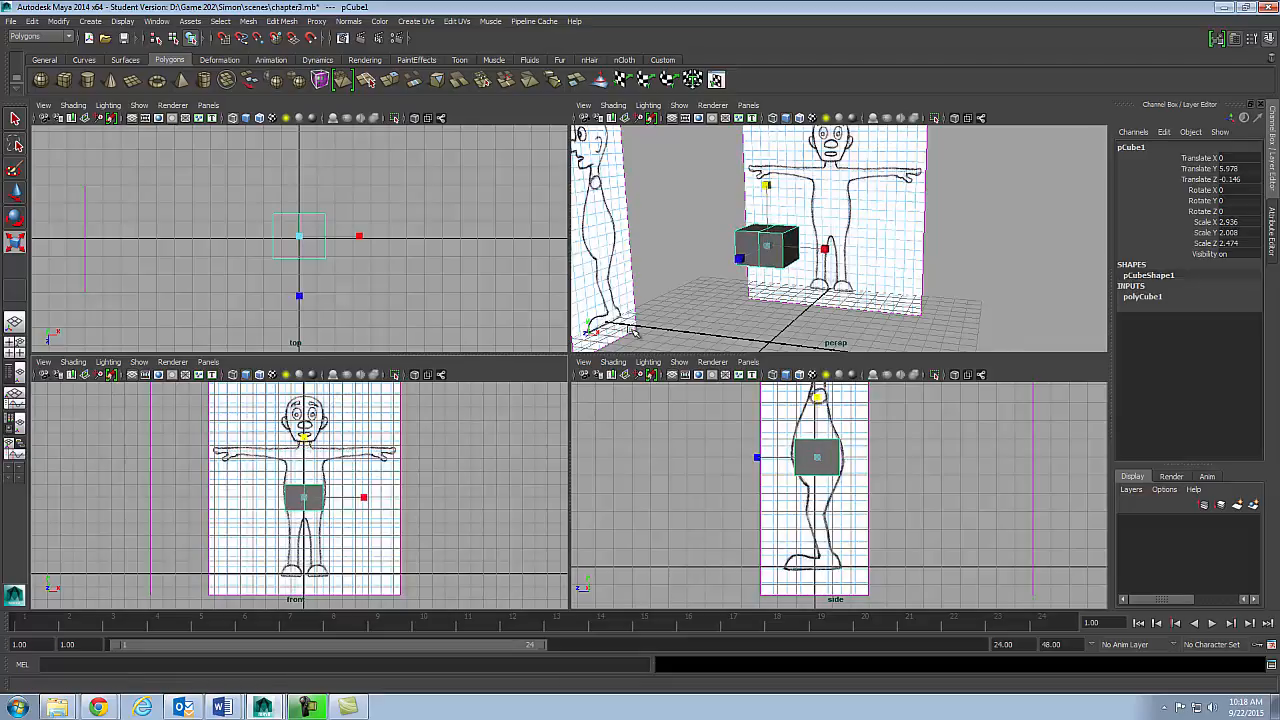
pyautogui.click(690, 312)
pyautogui.click(759, 245)
pyautogui.press('q')
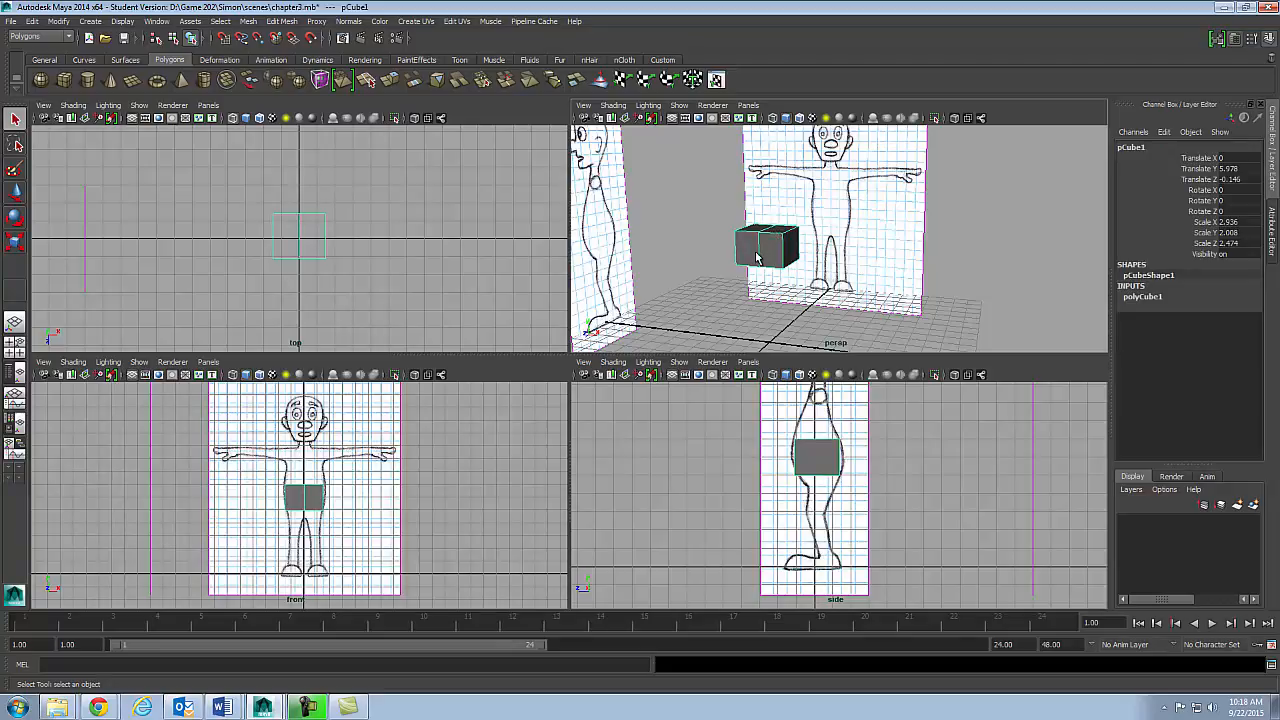
# - Switch to face selection and select the two top faces of the cube
pyautogui.keyDown('alt'); pyautogui.moveTo(755, 258); pyautogui.dragTo(746, 274); pyautogui.keyUp('alt')
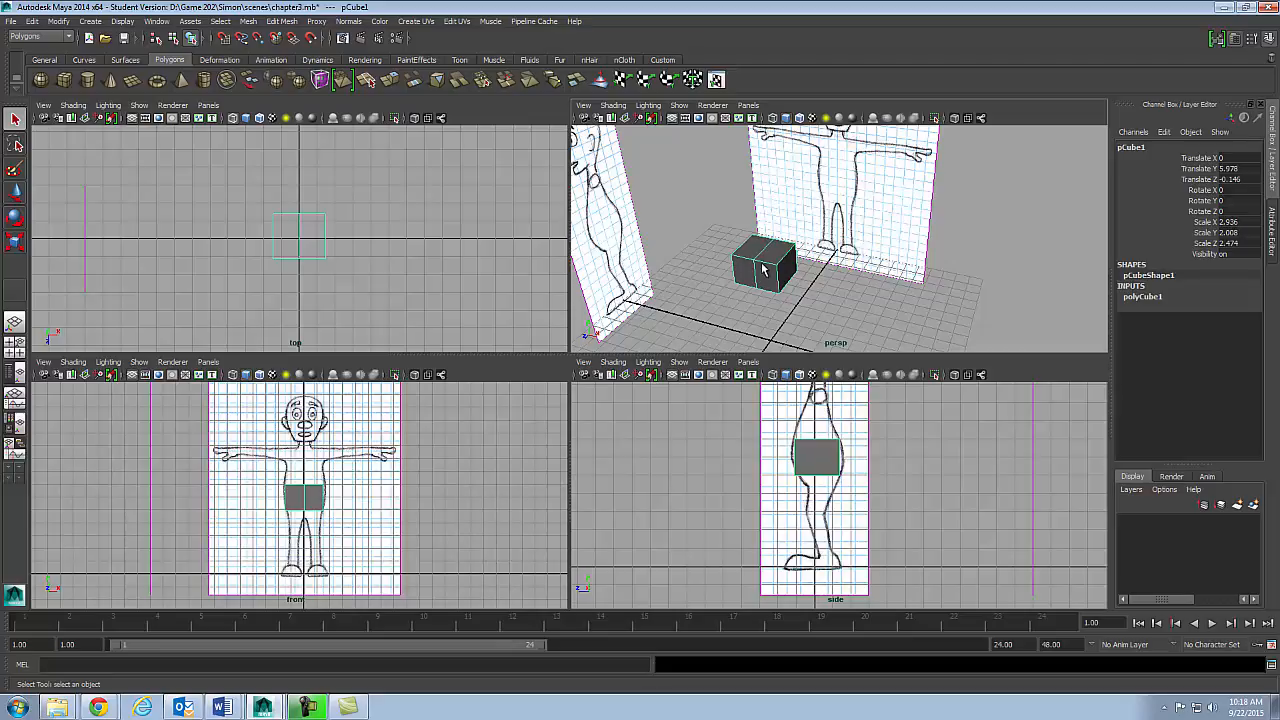
pyautogui.moveTo(735, 292)
pyautogui.keyDown('alt'); pyautogui.mouseDown()
pyautogui.moveTo(750, 285)
pyautogui.moveTo(709, 303)
pyautogui.moveTo(800, 290)
pyautogui.moveTo(671, 303)
pyautogui.moveTo(736, 281)
pyautogui.mouseUp(); pyautogui.keyUp('alt')
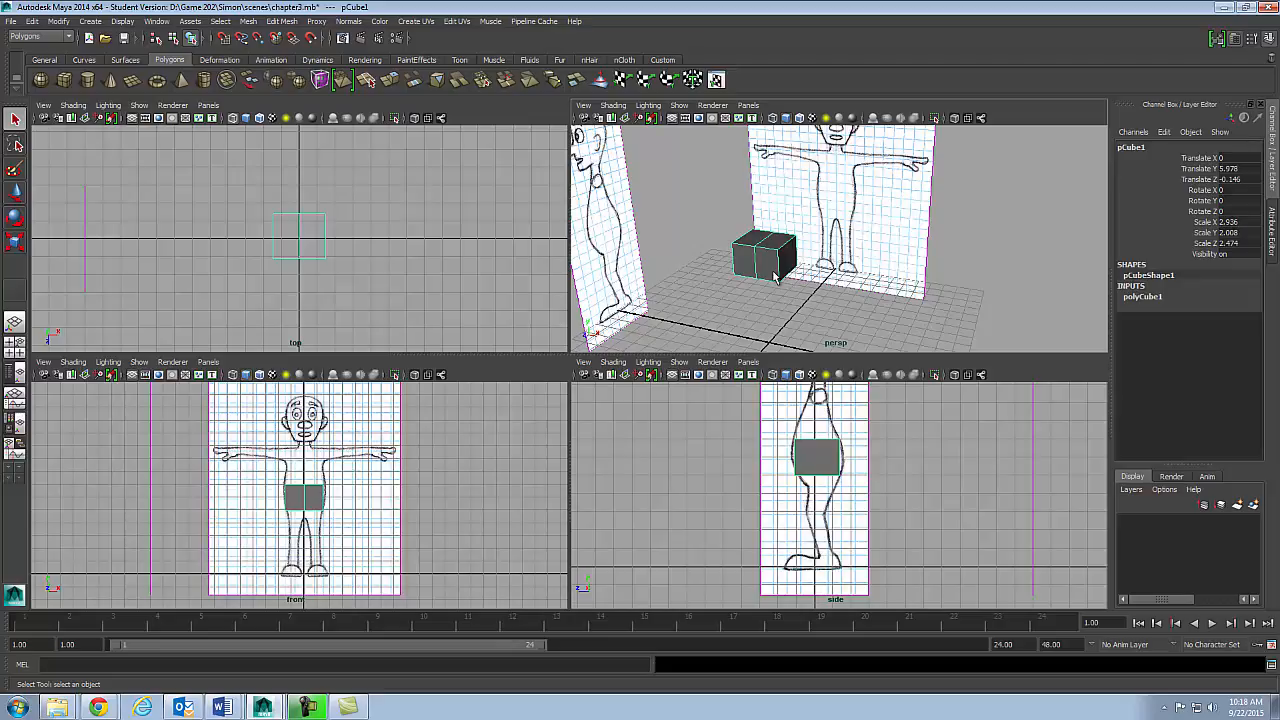
pyautogui.press('F11')
pyautogui.click(766, 240)
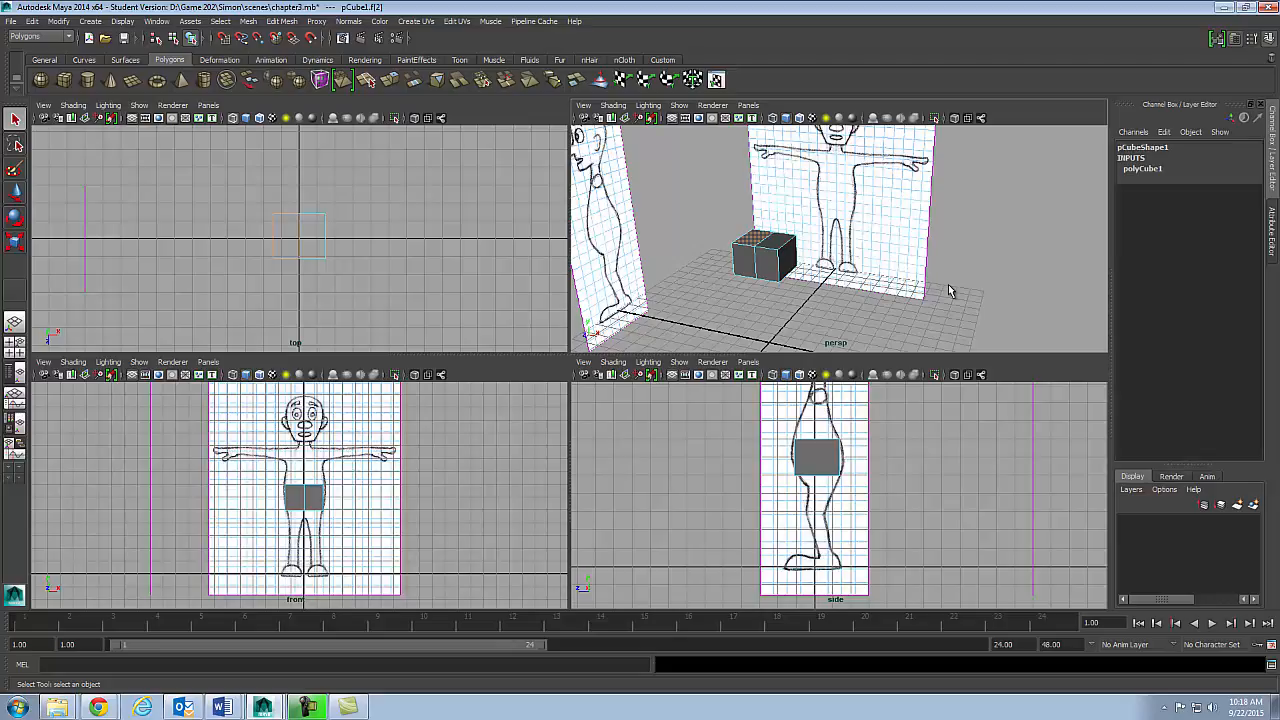
pyautogui.keyDown('shift'); pyautogui.click(776, 244); pyautogui.keyUp('shift')
pyautogui.click(772, 268)
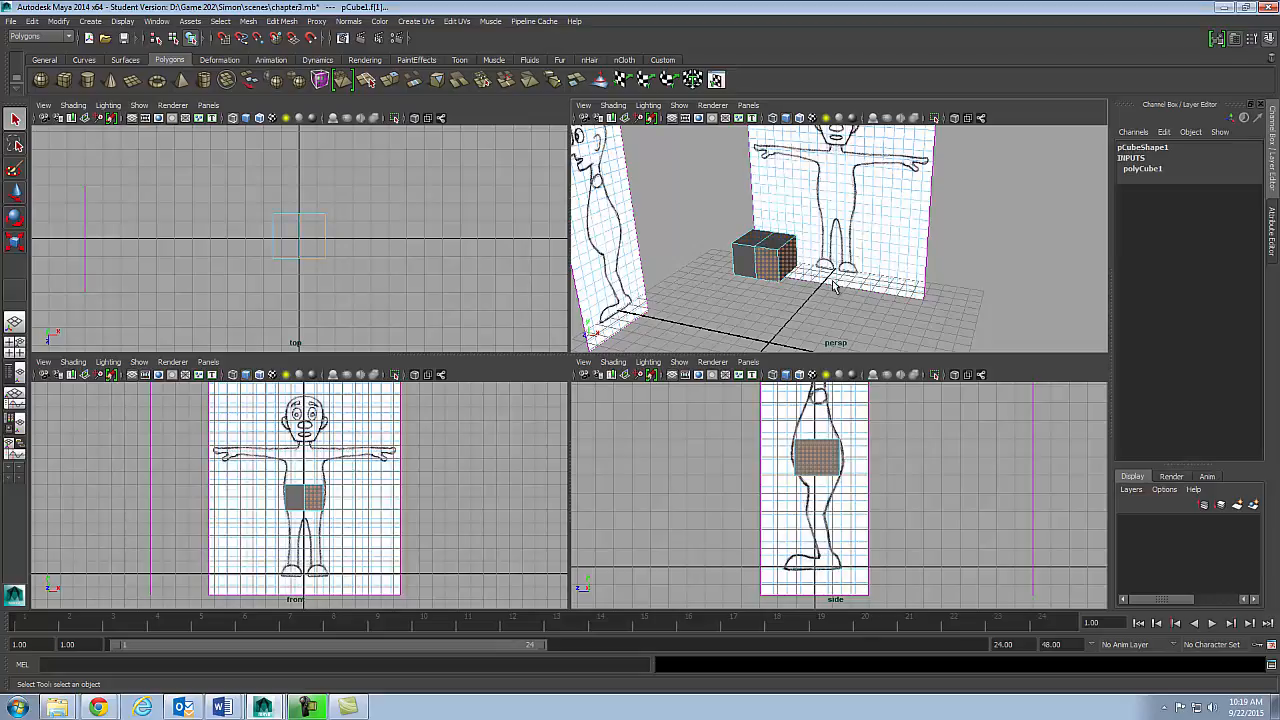
pyautogui.keyDown('alt'); pyautogui.moveTo(864, 294); pyautogui.dragTo(834, 296); pyautogui.keyUp('alt')
pyautogui.click(834, 290)
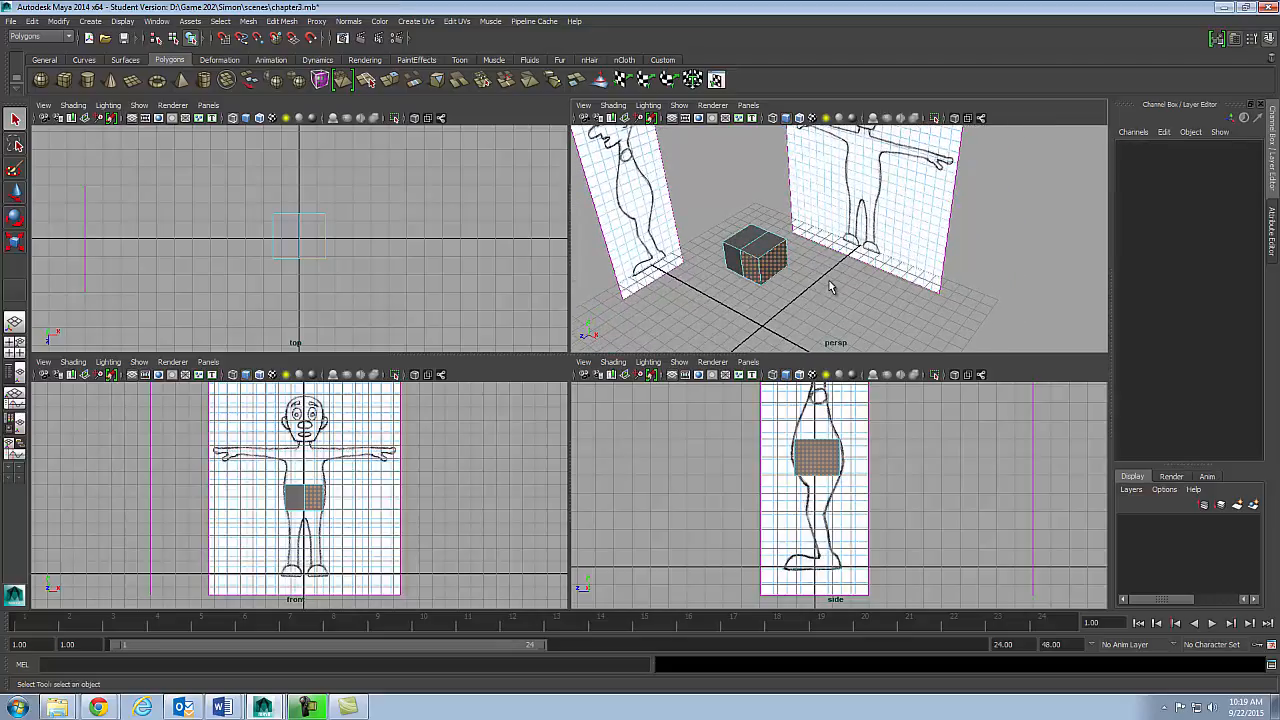
pyautogui.click(750, 240)
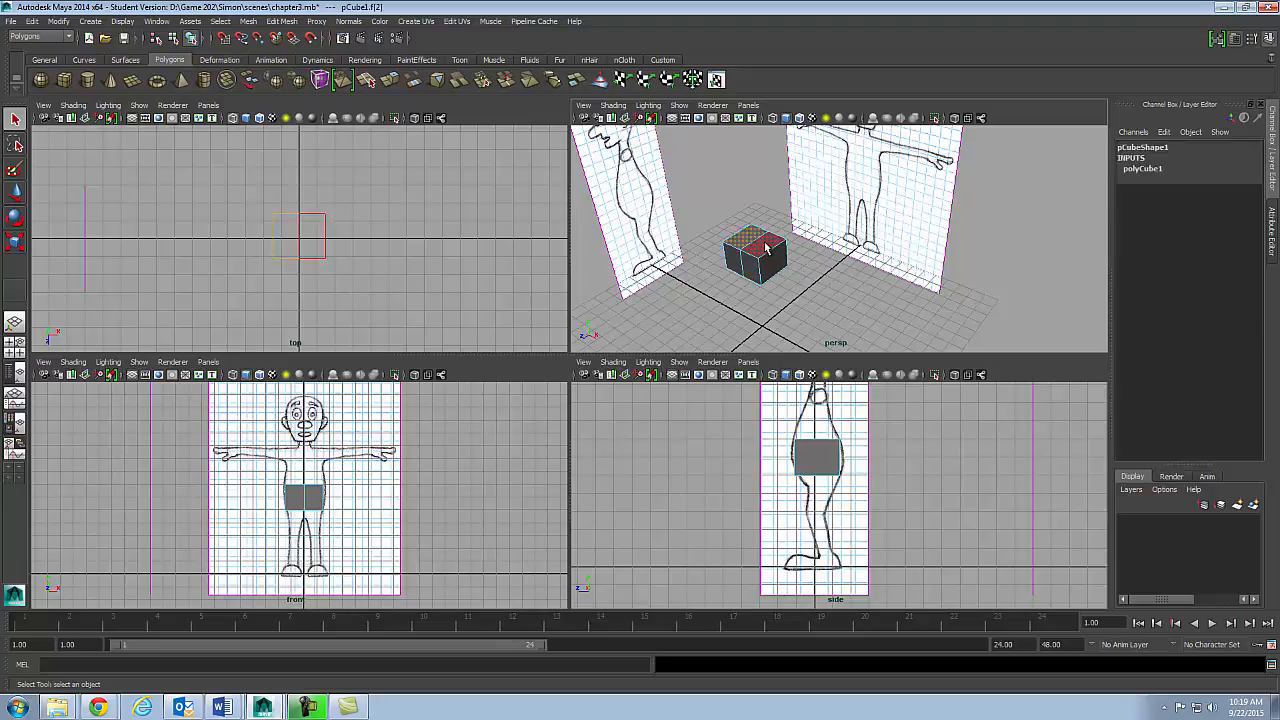
pyautogui.moveTo(920, 291)
pyautogui.keyDown('alt'); pyautogui.mouseDown()
pyautogui.moveTo(754, 283)
pyautogui.moveTo(880, 227)
pyautogui.moveTo(943, 280)
pyautogui.moveTo(1000, 260)
pyautogui.moveTo(903, 271)
pyautogui.moveTo(868, 197)
pyautogui.moveTo(829, 303)
pyautogui.moveTo(749, 263)
pyautogui.moveTo(931, 254)
pyautogui.moveTo(933, 243)
pyautogui.moveTo(1060, 251)
pyautogui.moveTo(1046, 331)
pyautogui.moveTo(1100, 303)
pyautogui.moveTo(901, 284)
pyautogui.moveTo(900, 185)
pyautogui.moveTo(903, 277)
pyautogui.mouseUp(); pyautogui.keyUp('alt')
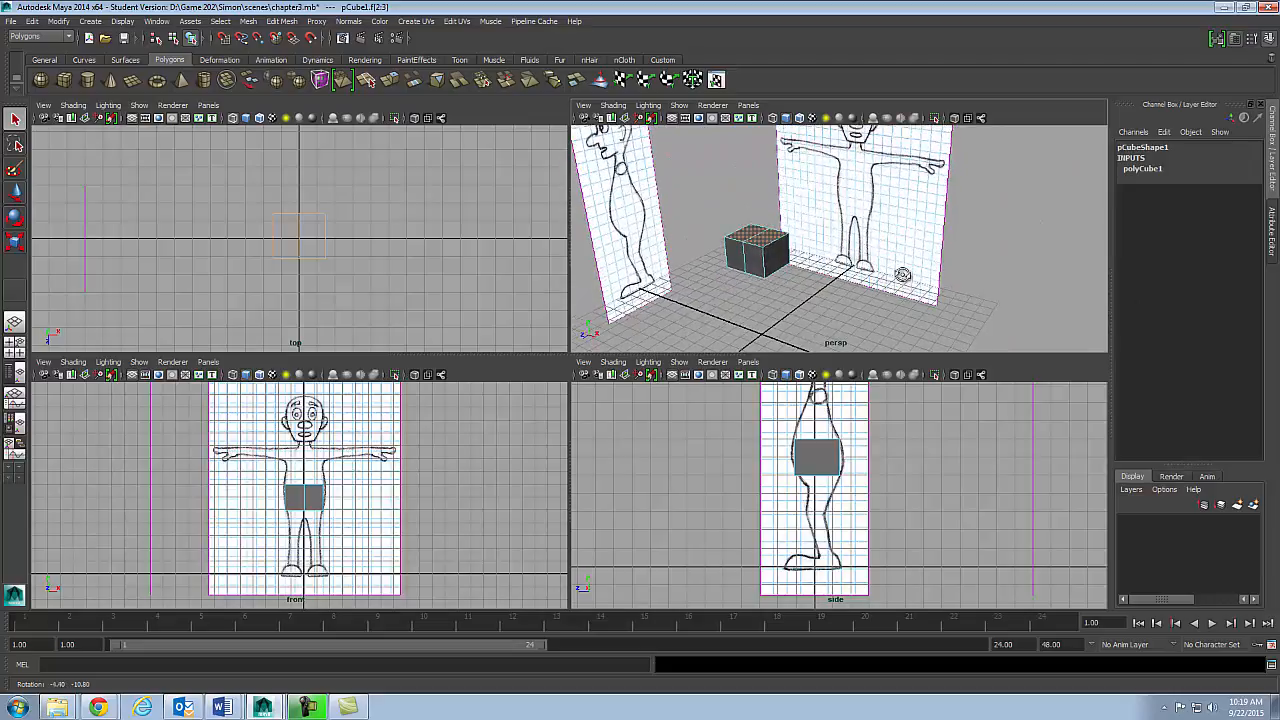
# - Extrude the two top faces together, upward by about 1.7 in local Z, to extend the torso towards the chest
pyautogui.click(284, 21)
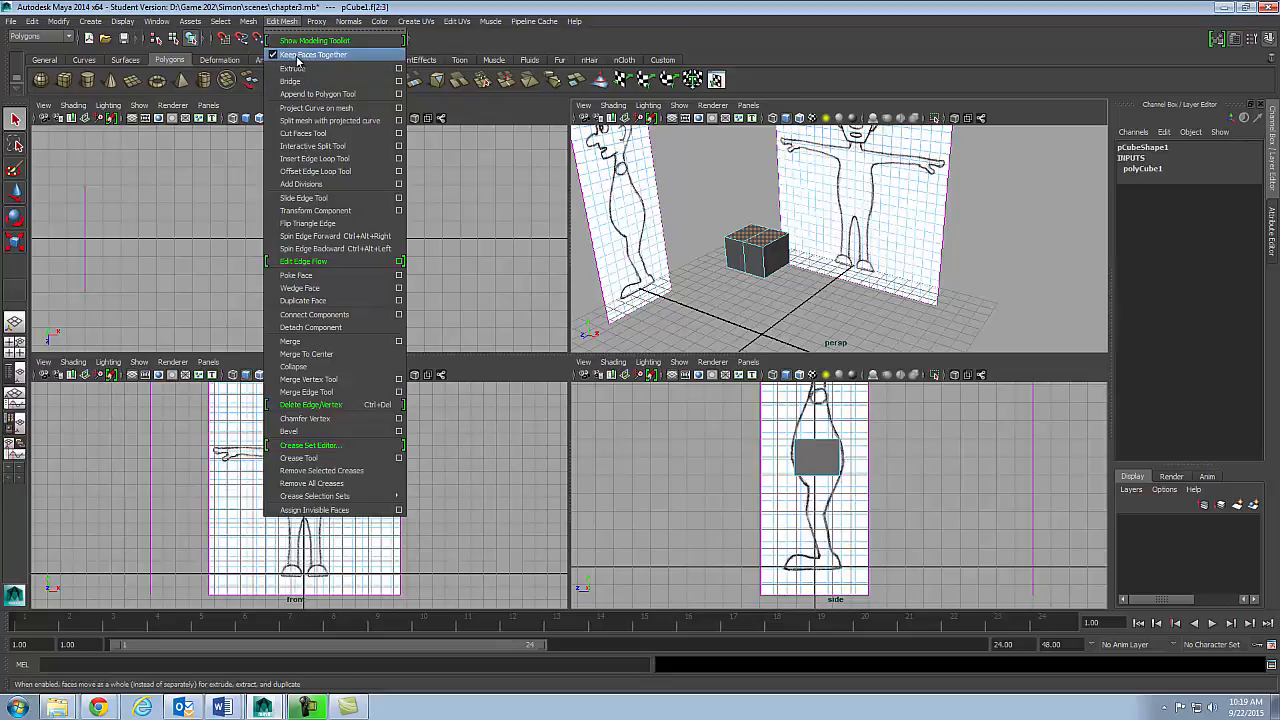
pyautogui.click(323, 69)
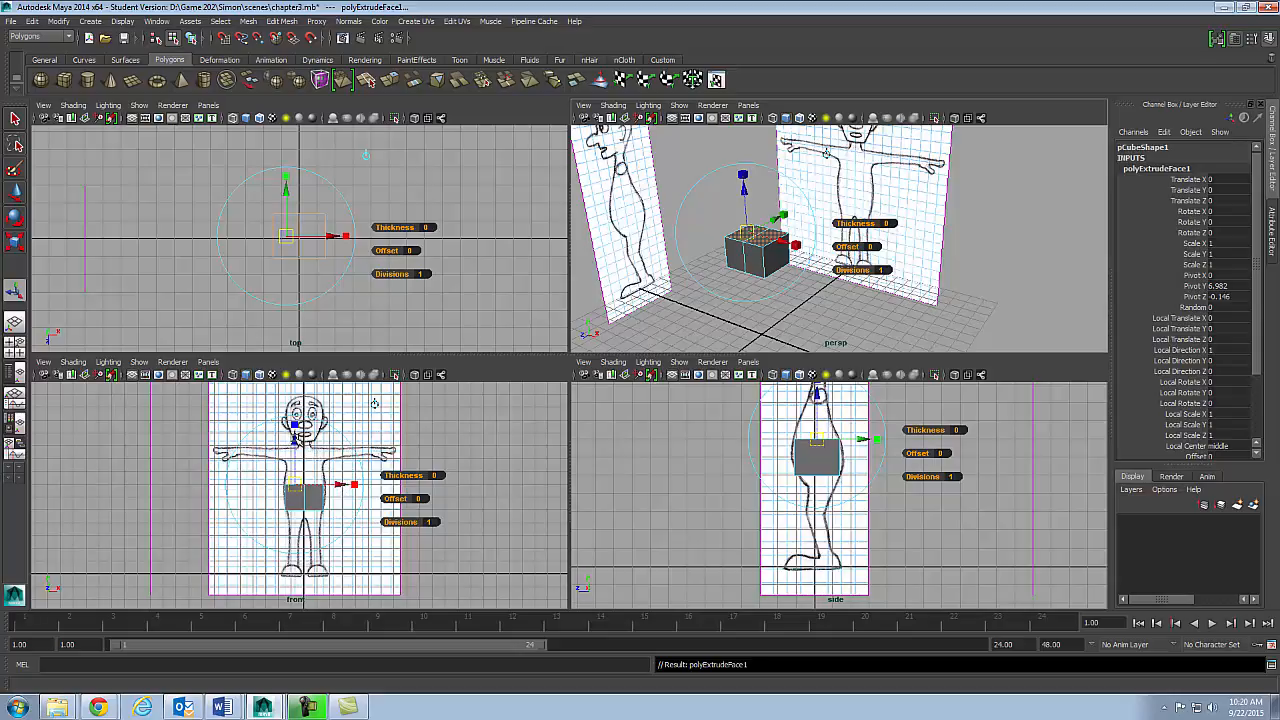
pyautogui.moveTo(374, 403); pyautogui.dragTo(374, 382, button='middle')
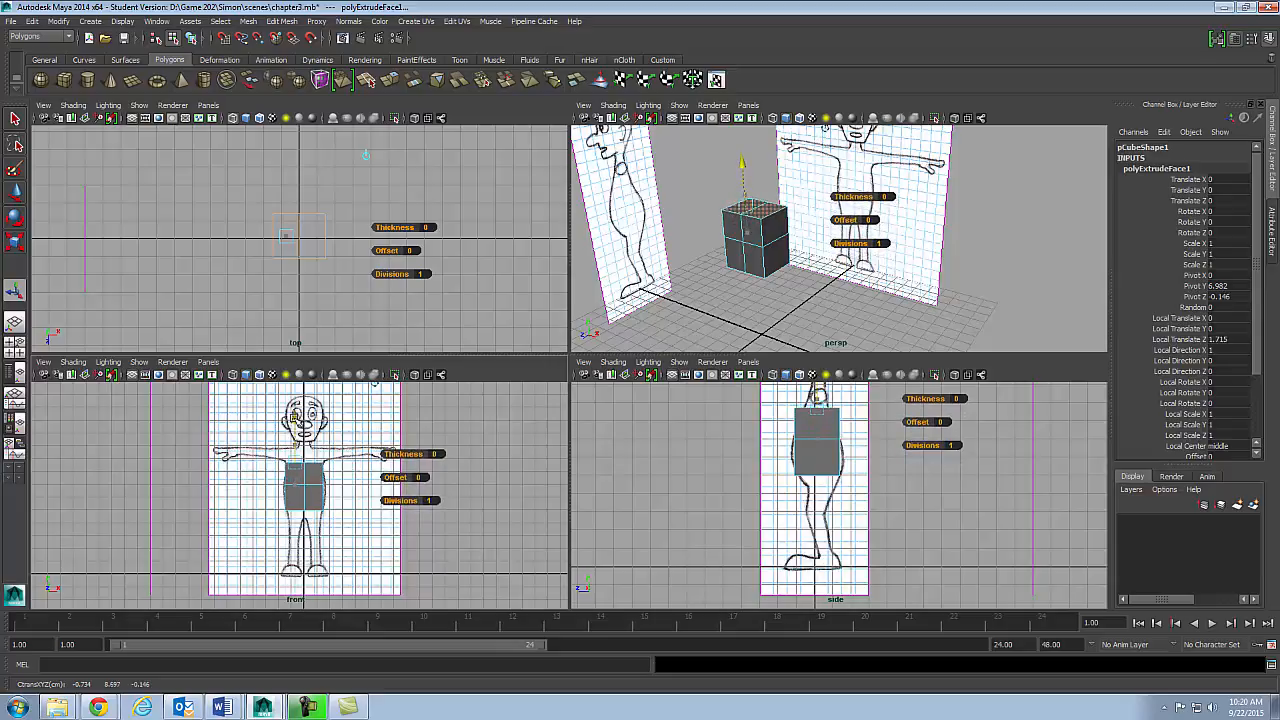
pyautogui.click(374, 383)
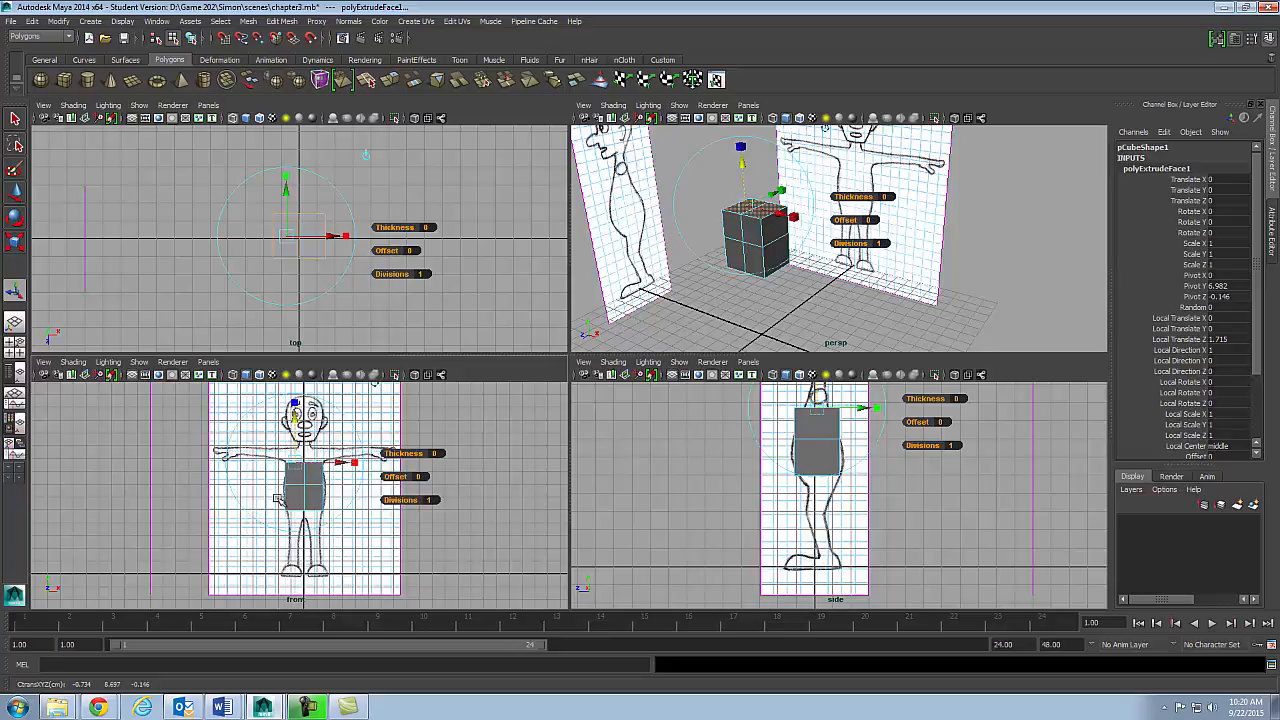
# - Narrow the extruded top faces to a Local Scale X of about 0.805 to match the front sketch's torso width
pyautogui.press('space')
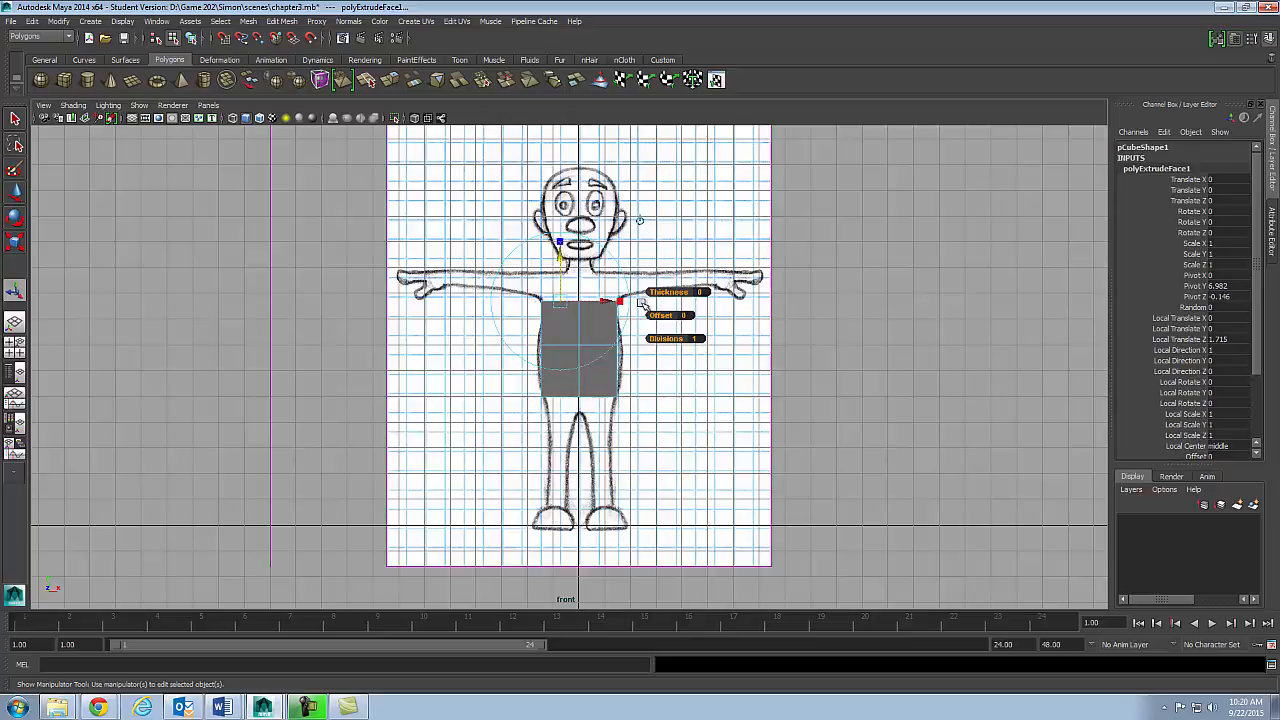
pyautogui.press('=')
pyautogui.press('-')
pyautogui.press('=')
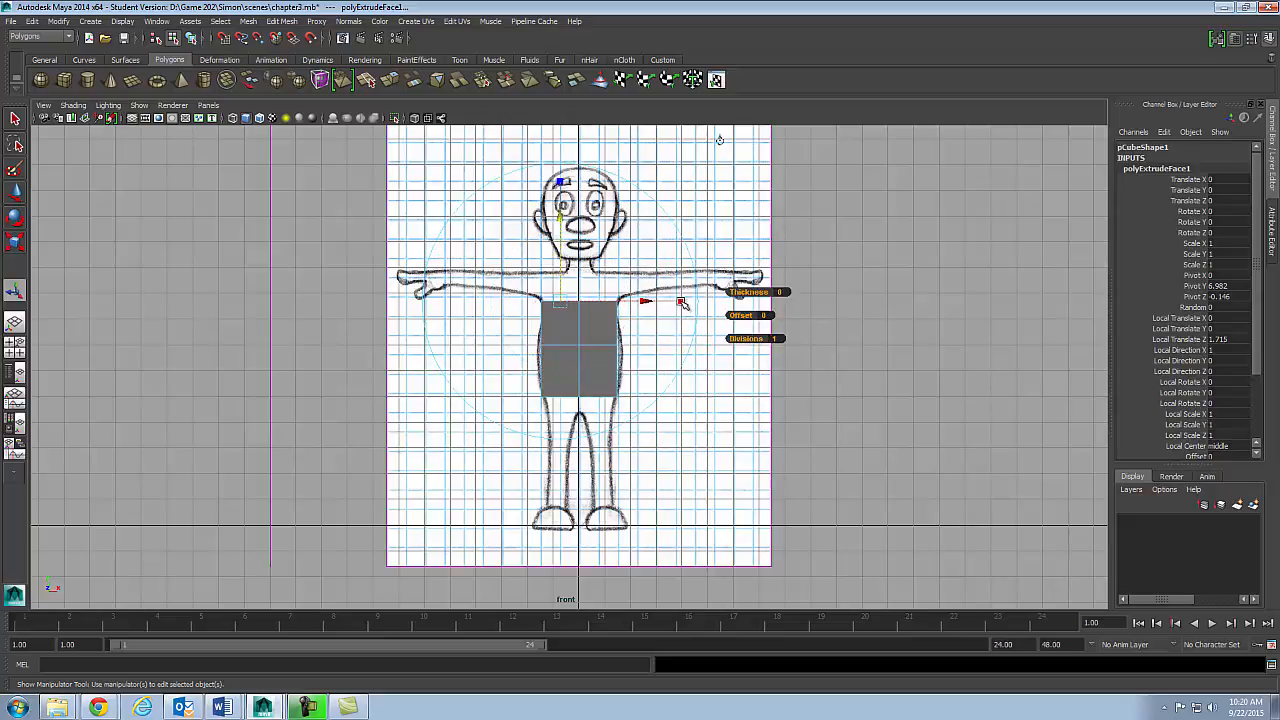
pyautogui.click(682, 303)
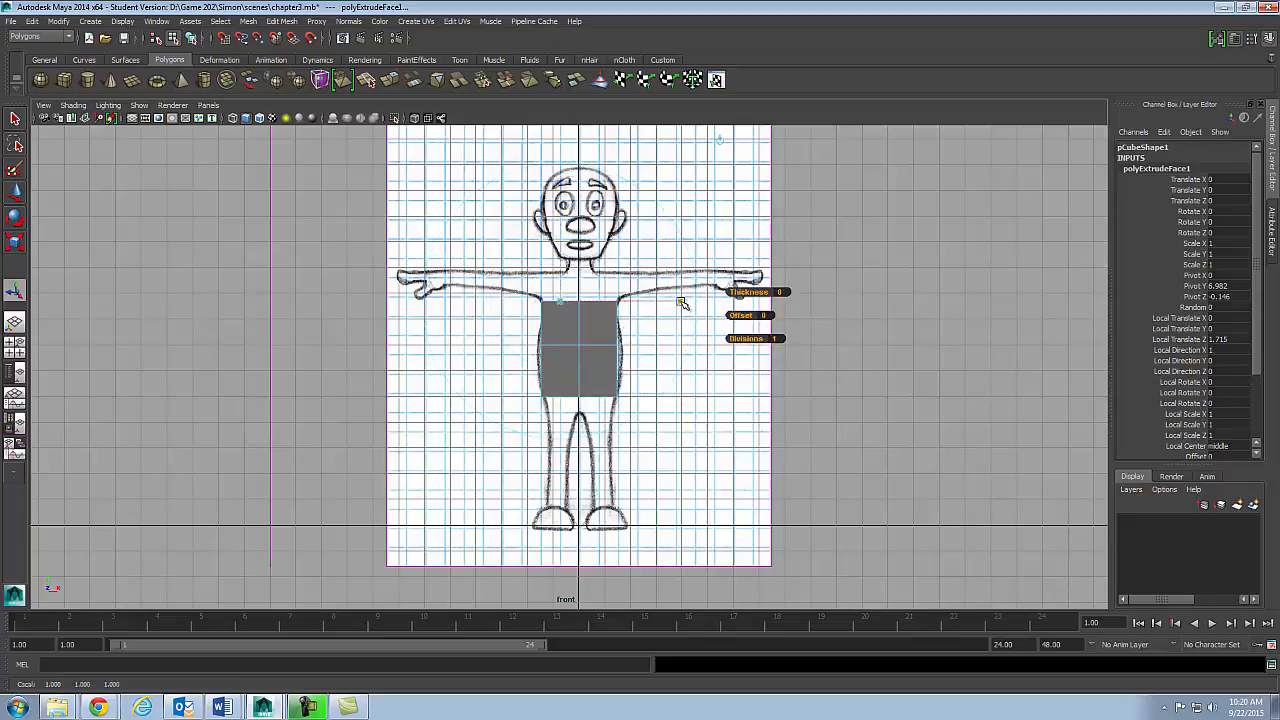
pyautogui.moveTo(682, 303); pyautogui.dragTo(657, 303)
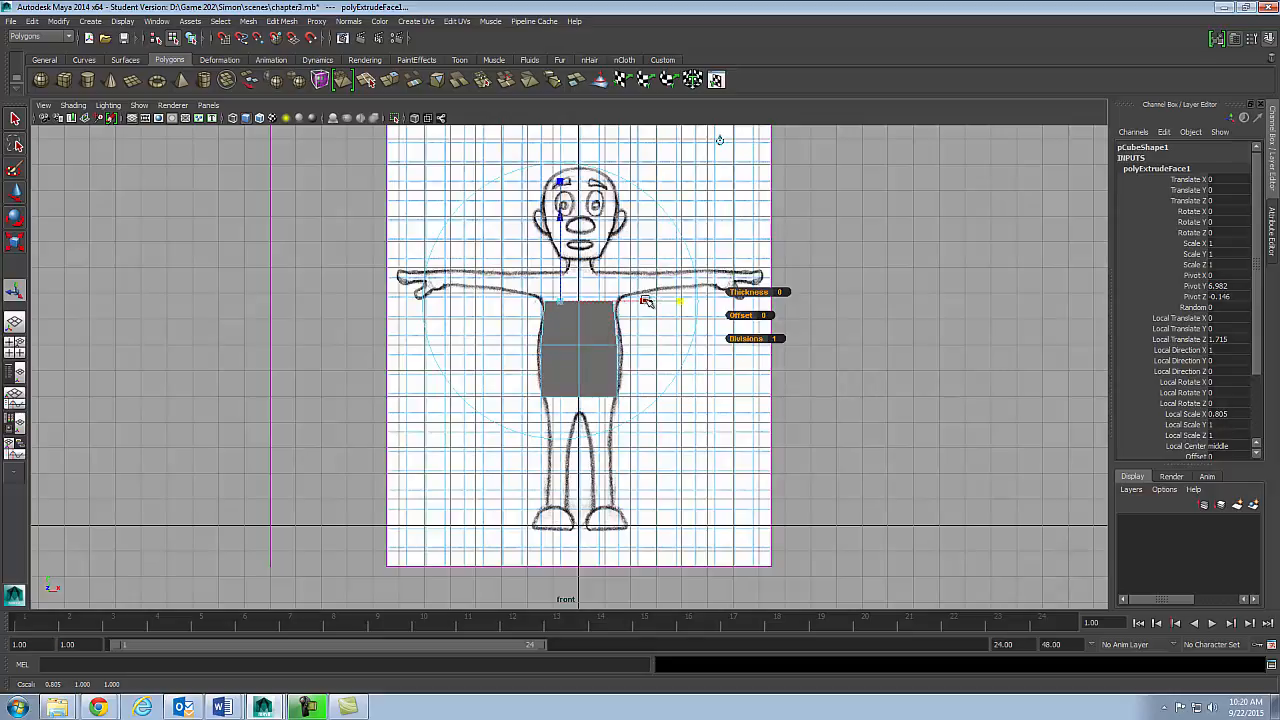
pyautogui.press('space')
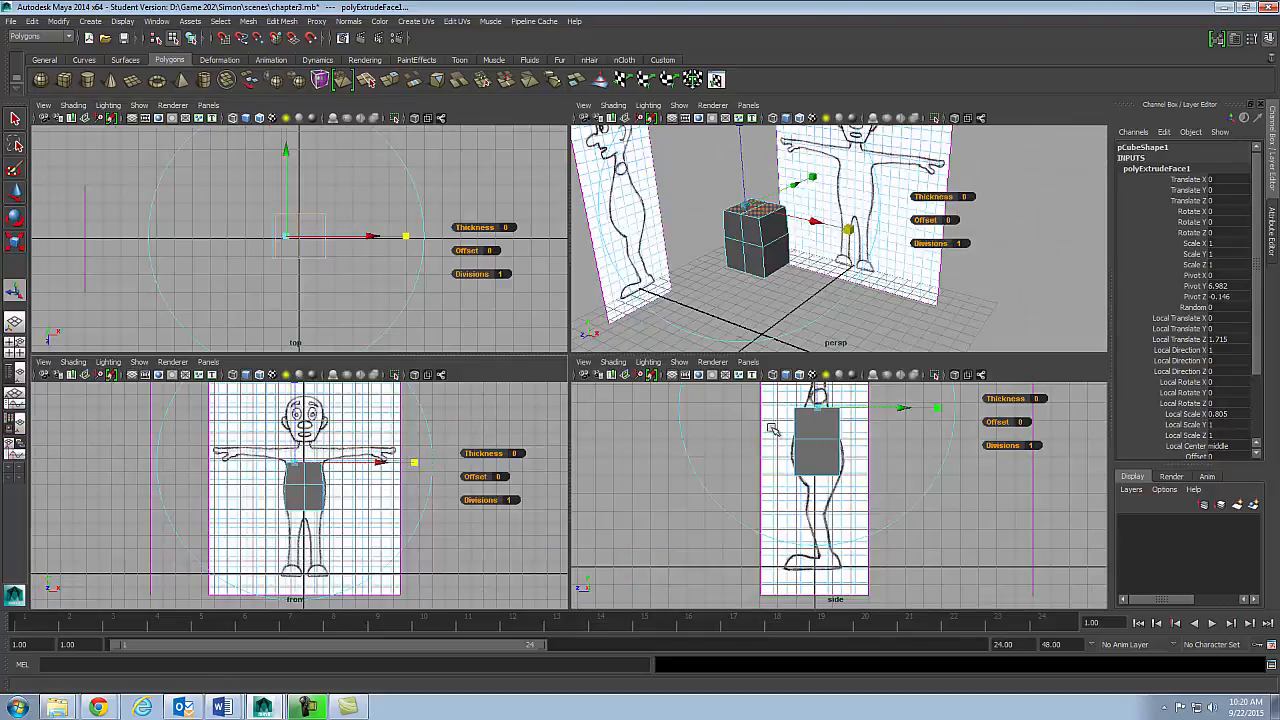
# - Taper the extruded top faces to a Local Scale Y of about 0.529 to fit the side sketch's chest depth
pyautogui.press('space')
pyautogui.moveTo(643, 192); pyautogui.dragTo(588, 197)
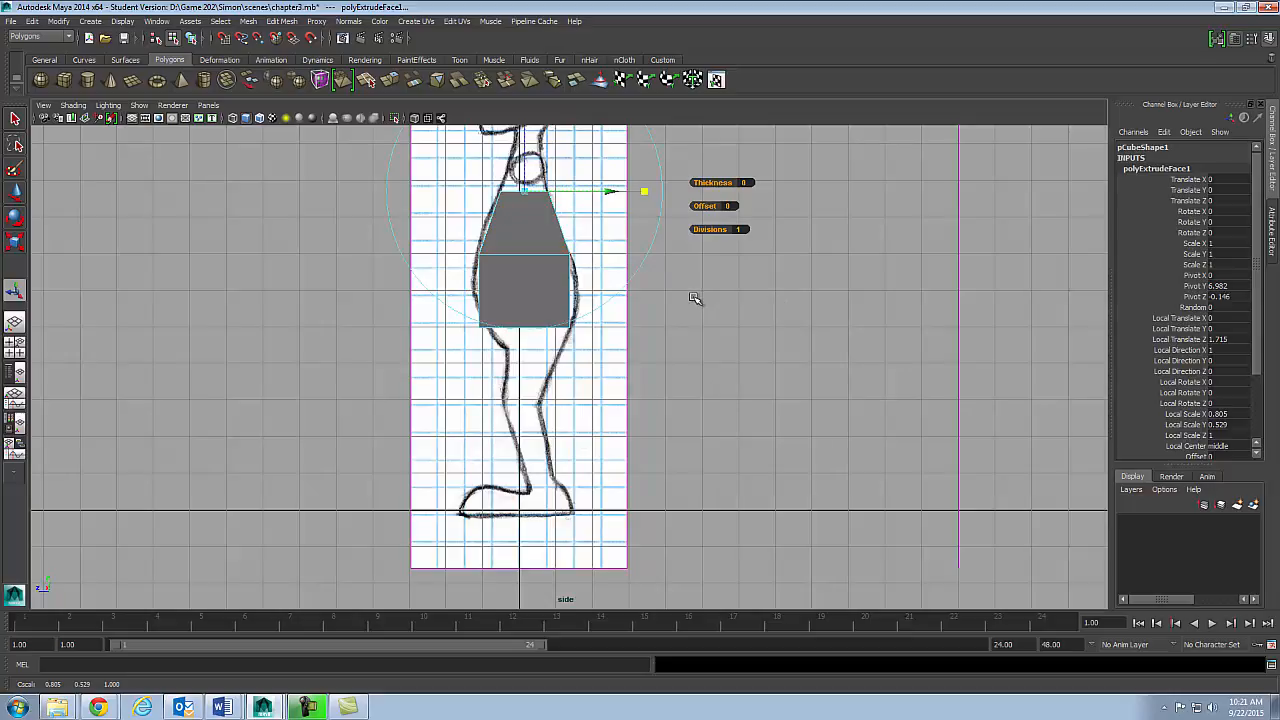
pyautogui.press('space')
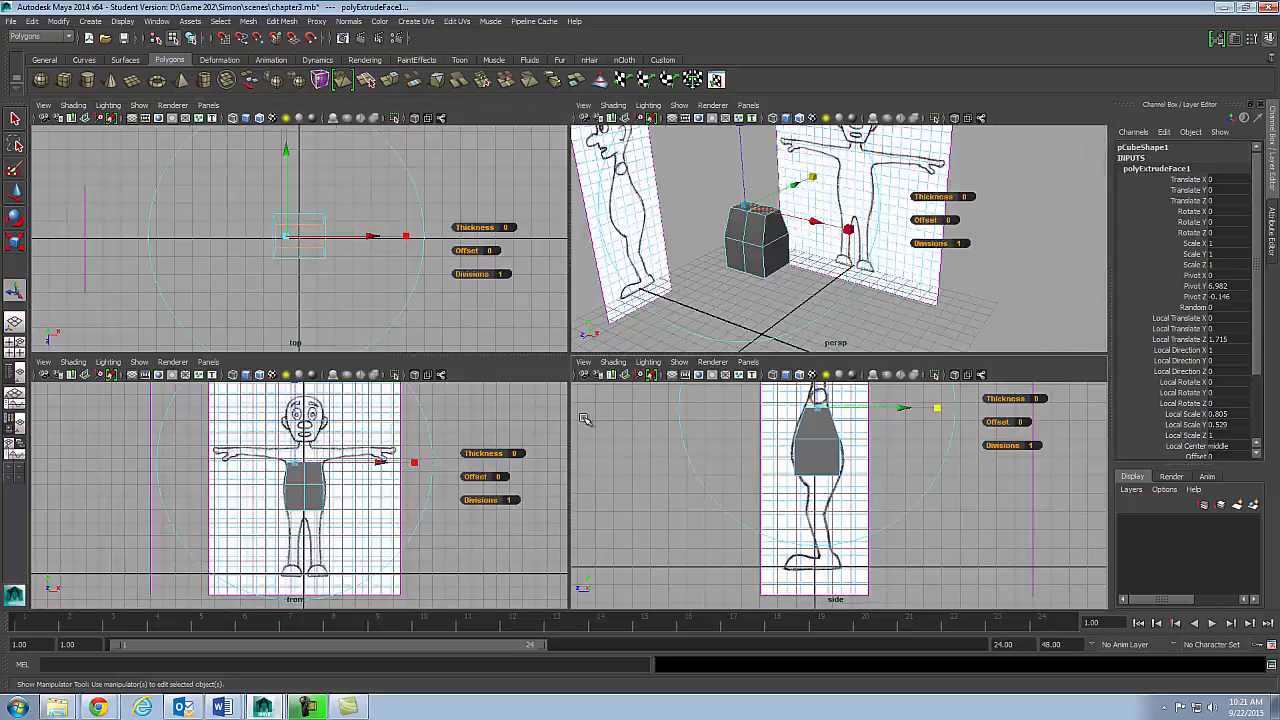
pyautogui.press('-')
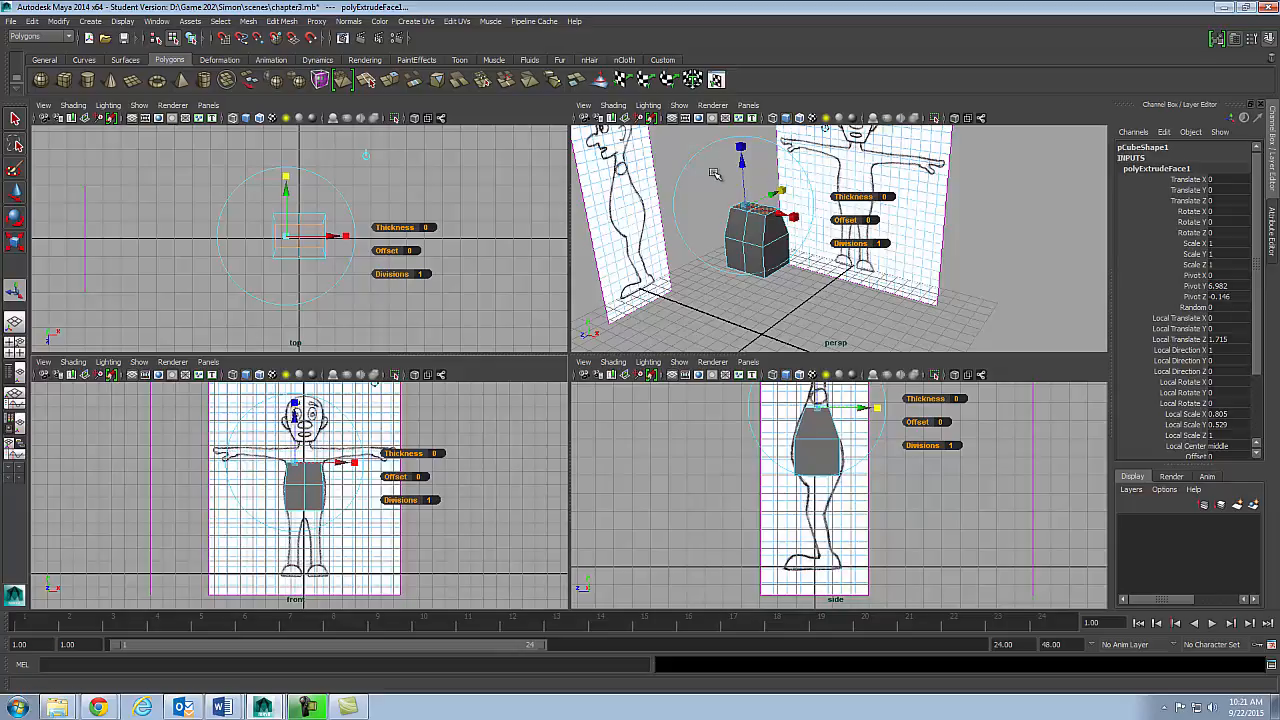
pyautogui.moveTo(744, 166); pyautogui.dragTo(730, 168)
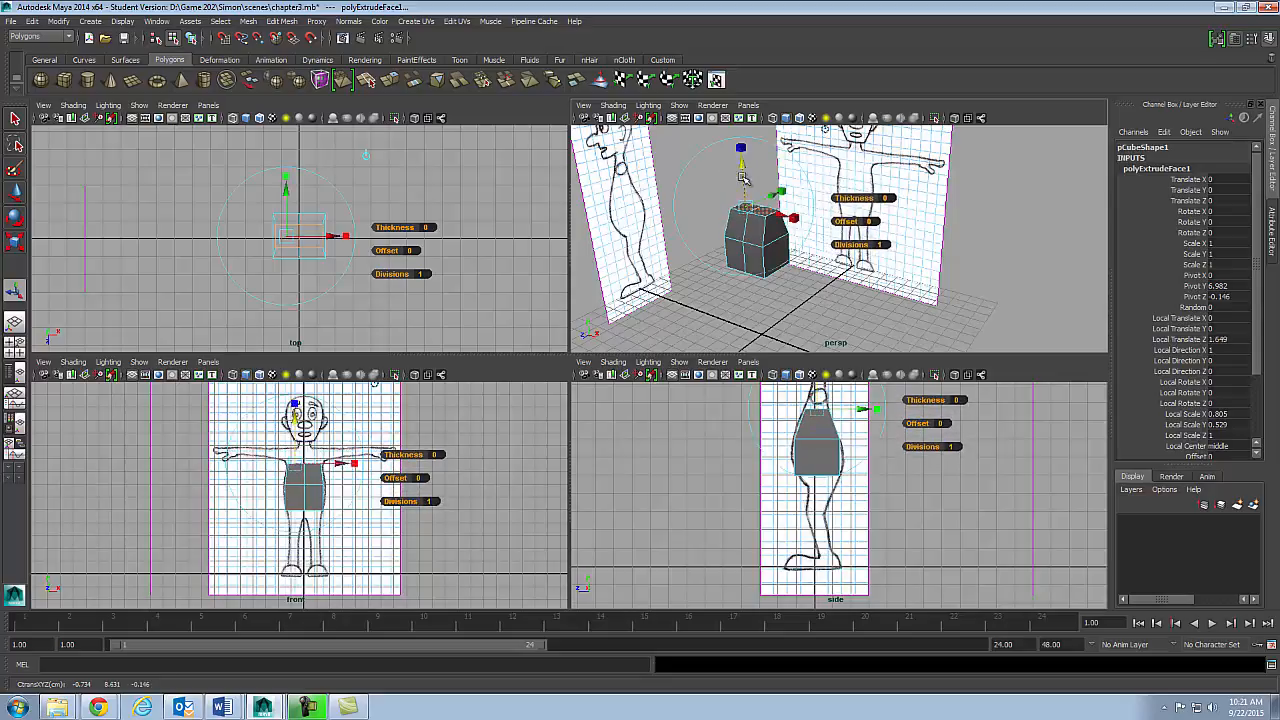
pyautogui.hotkey('ctrl', 'z')
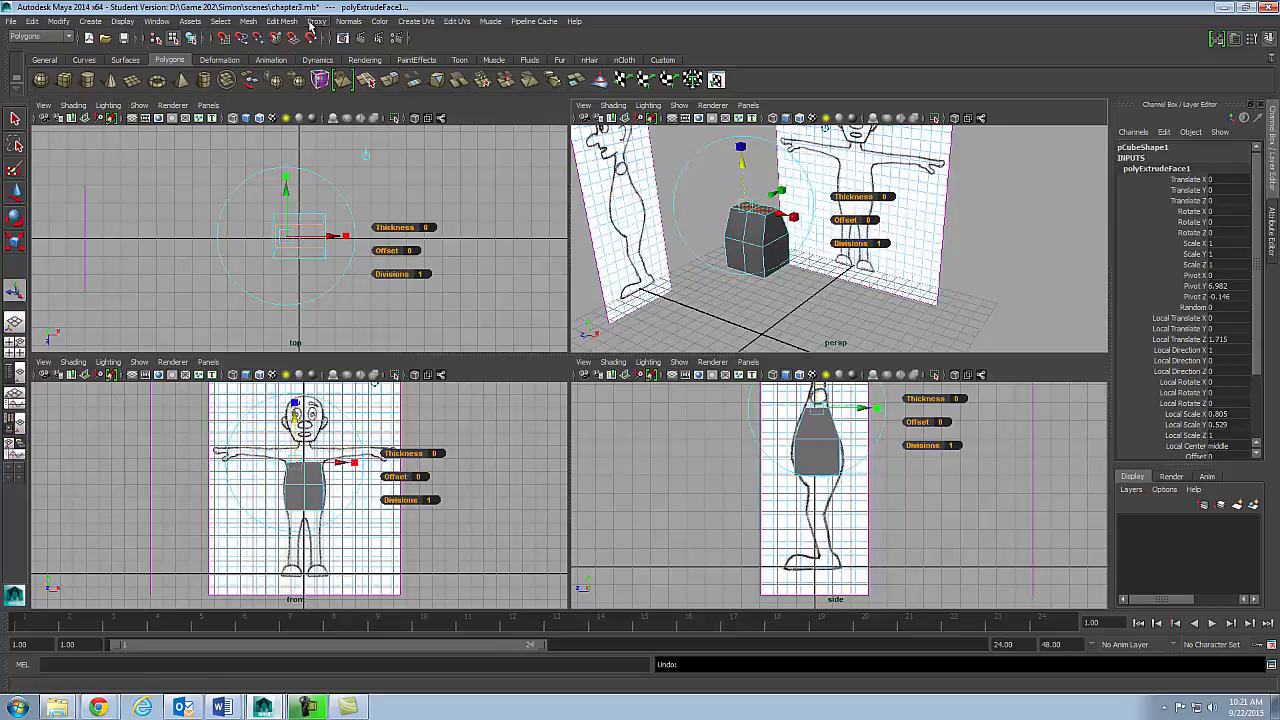
# - Extrude the top faces again, upward by about 1.09 in local Z, to reach the shoulder line
pyautogui.click(280, 25)
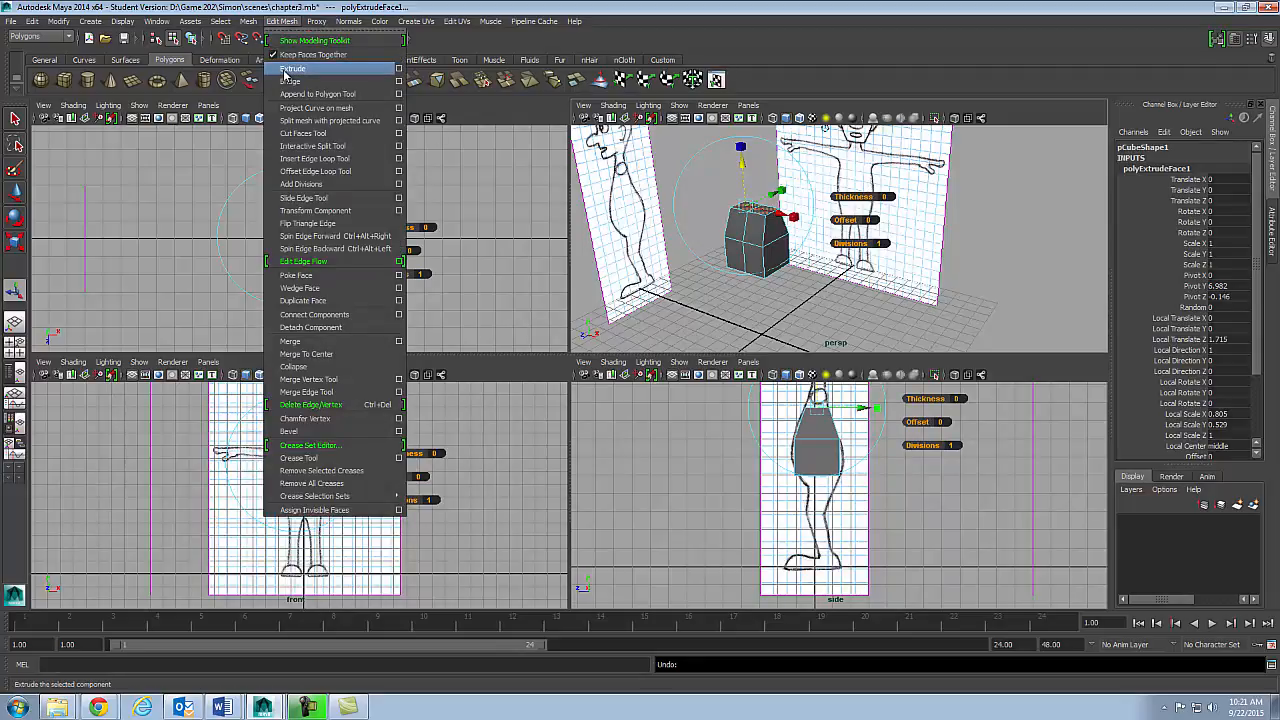
pyautogui.click(287, 70)
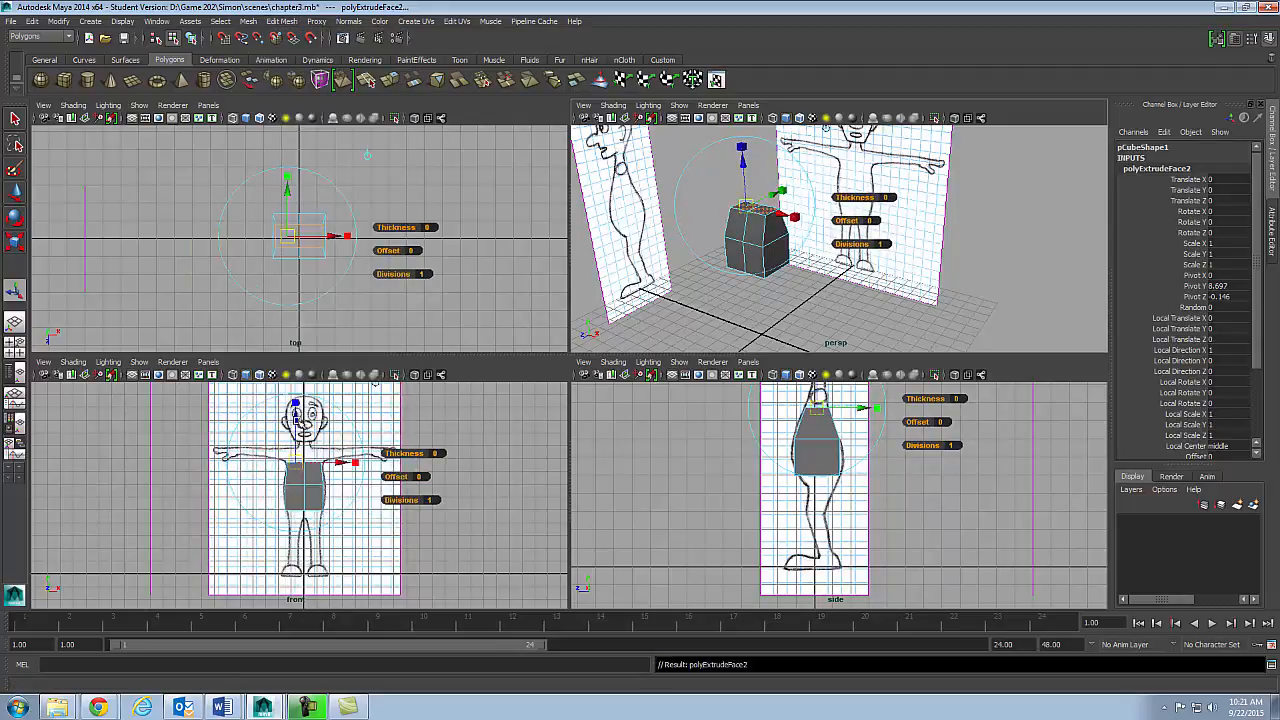
pyautogui.moveTo(296, 416); pyautogui.dragTo(296, 403)
pyautogui.click(296, 406)
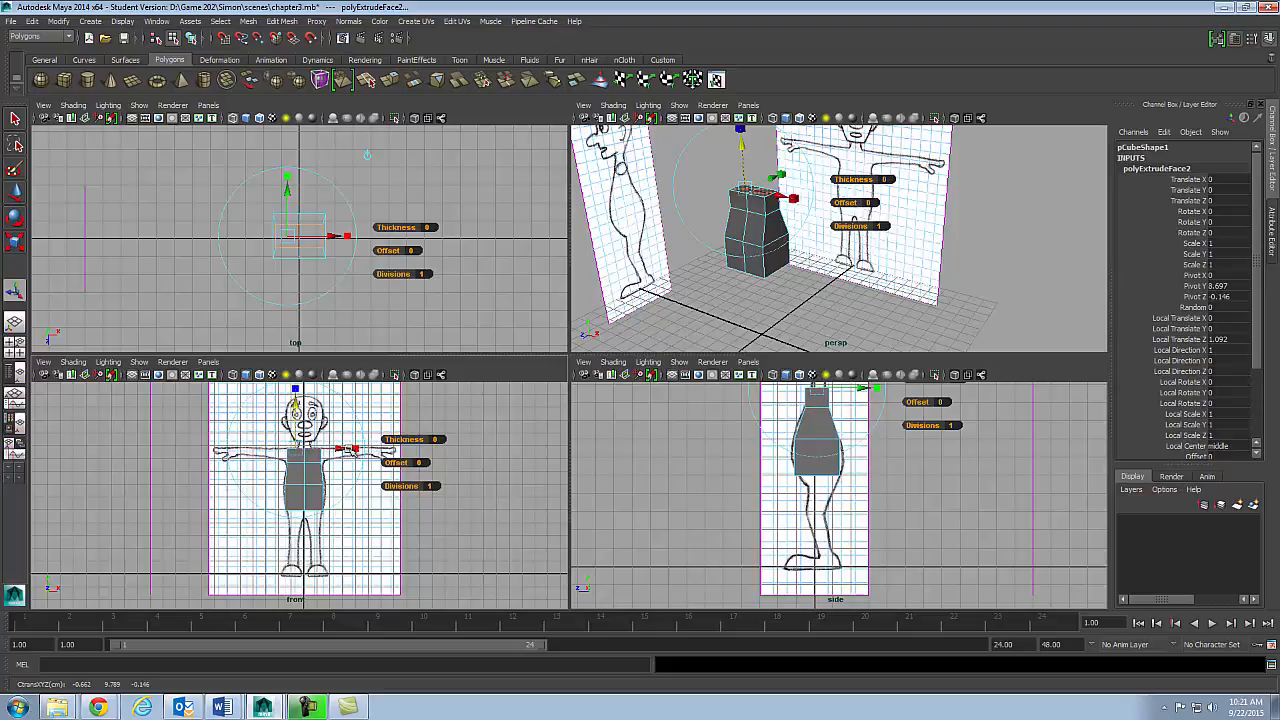
pyautogui.press('space')
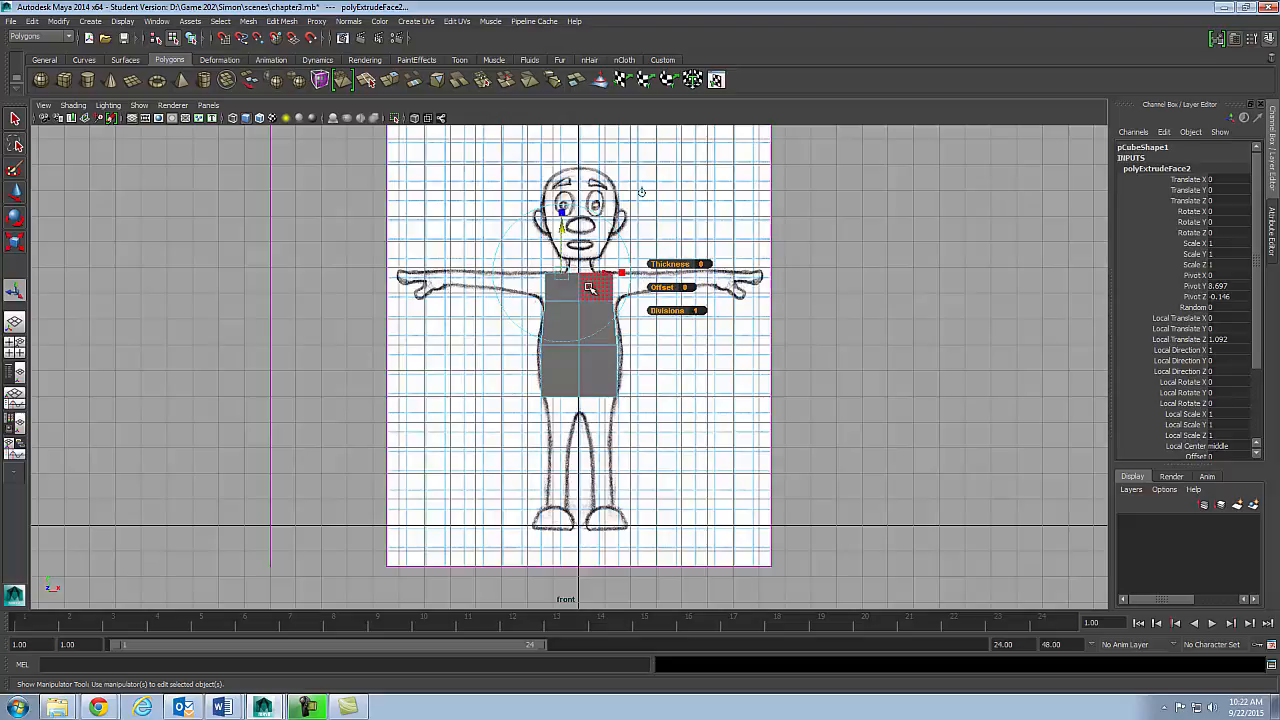
pyautogui.moveTo(624, 272); pyautogui.dragTo(573, 272)
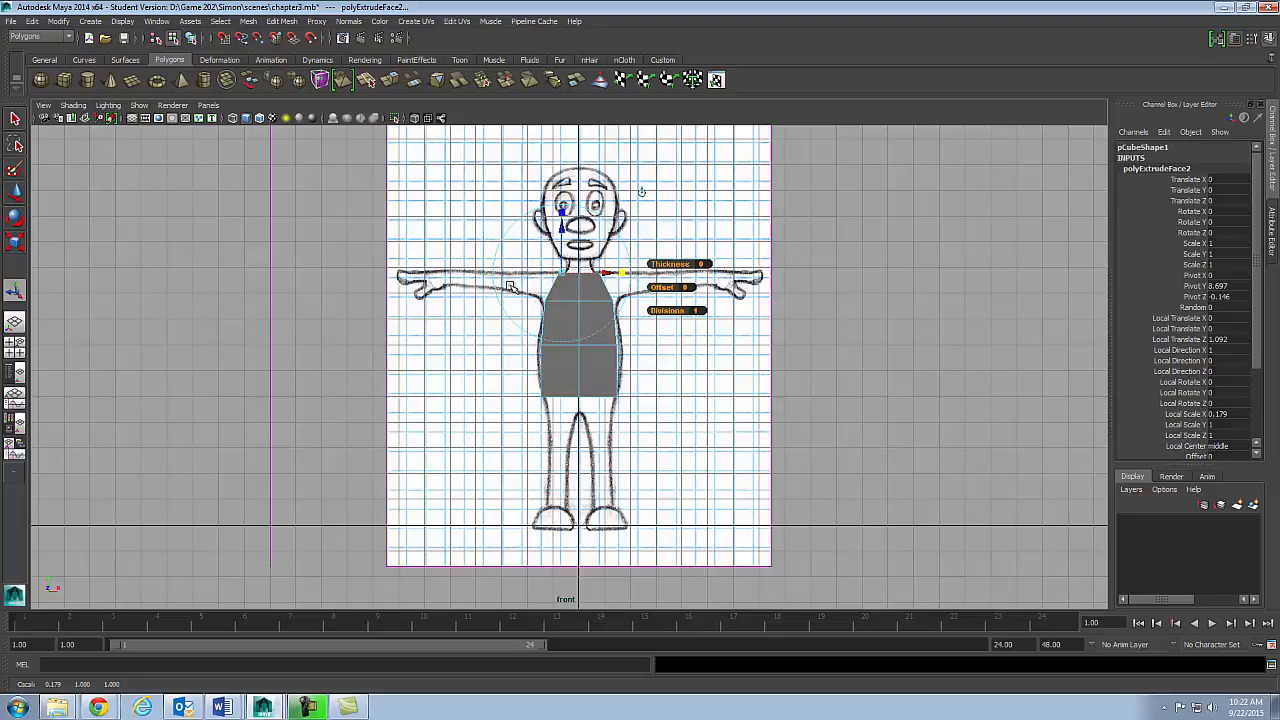
pyautogui.hotkey('ctrl', 'z')
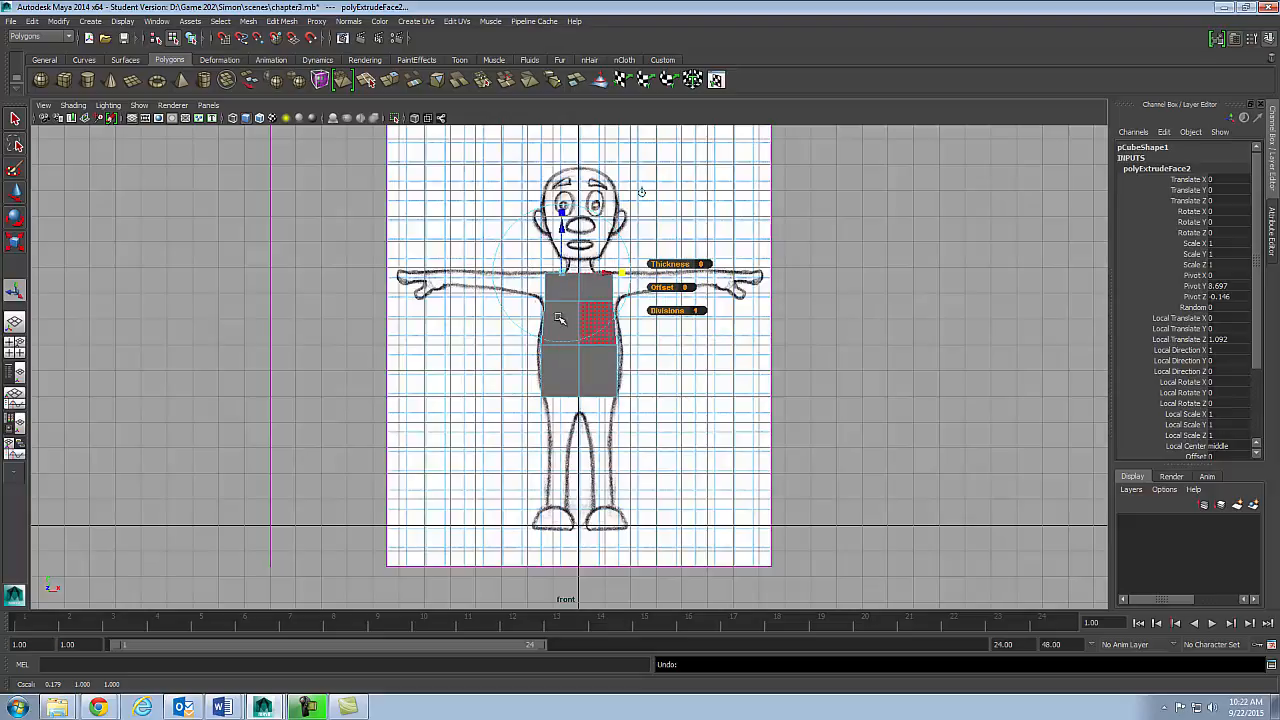
# - Taper the shoulder-level top faces to a Local Scale Y of about 0.46 to follow the side sketch's upper torso
pyautogui.press('space')
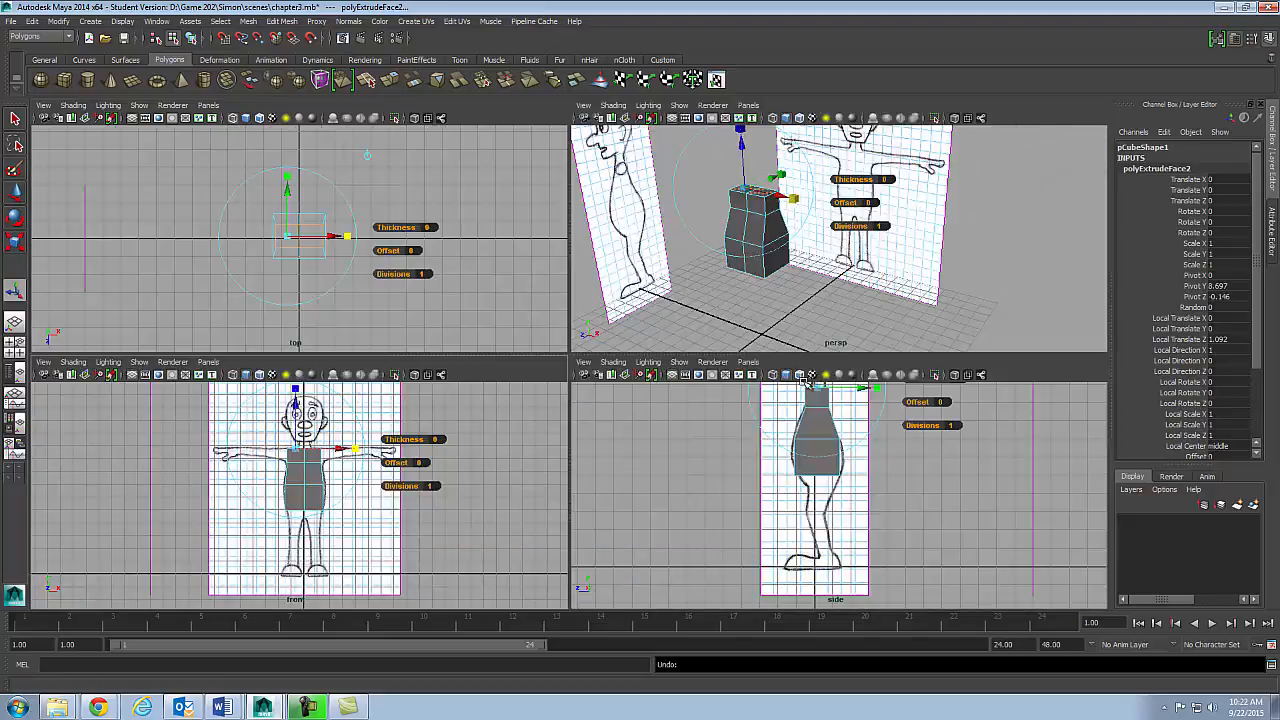
pyautogui.keyDown('alt'); pyautogui.moveTo(677, 520); pyautogui.dragTo(893, 540, button='right'); pyautogui.keyUp('alt')
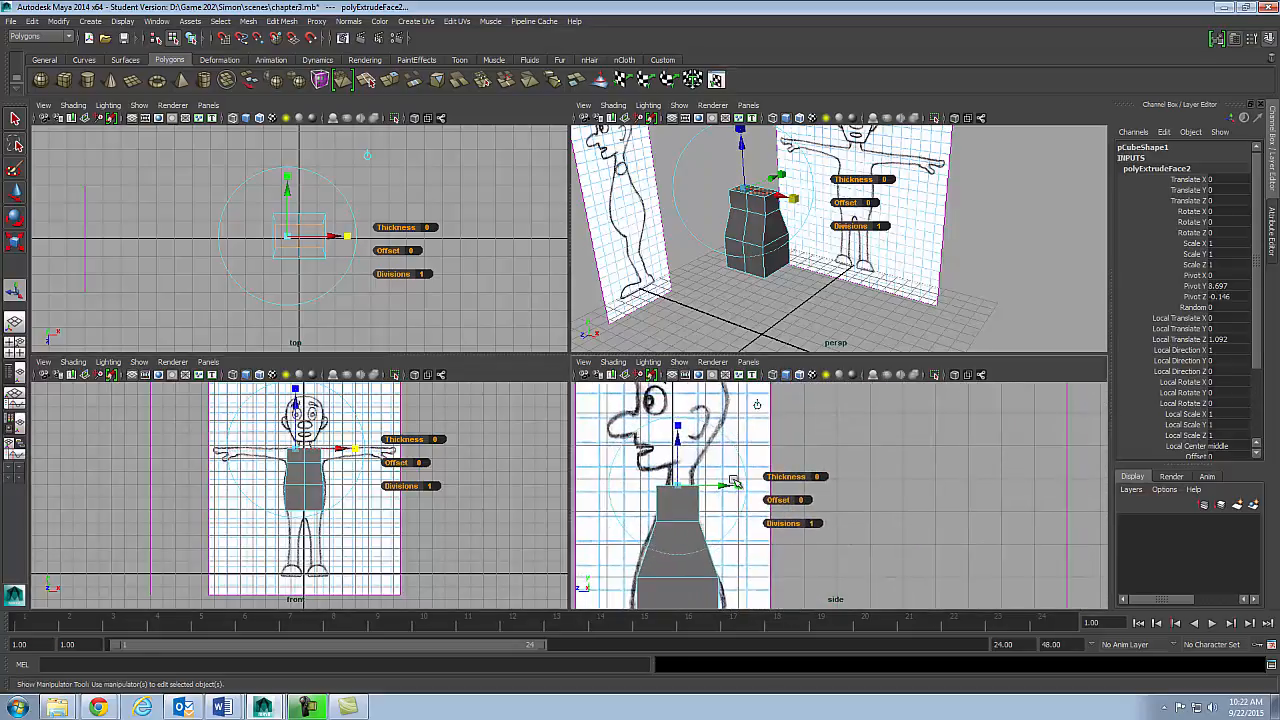
pyautogui.moveTo(737, 486); pyautogui.dragTo(708, 486)
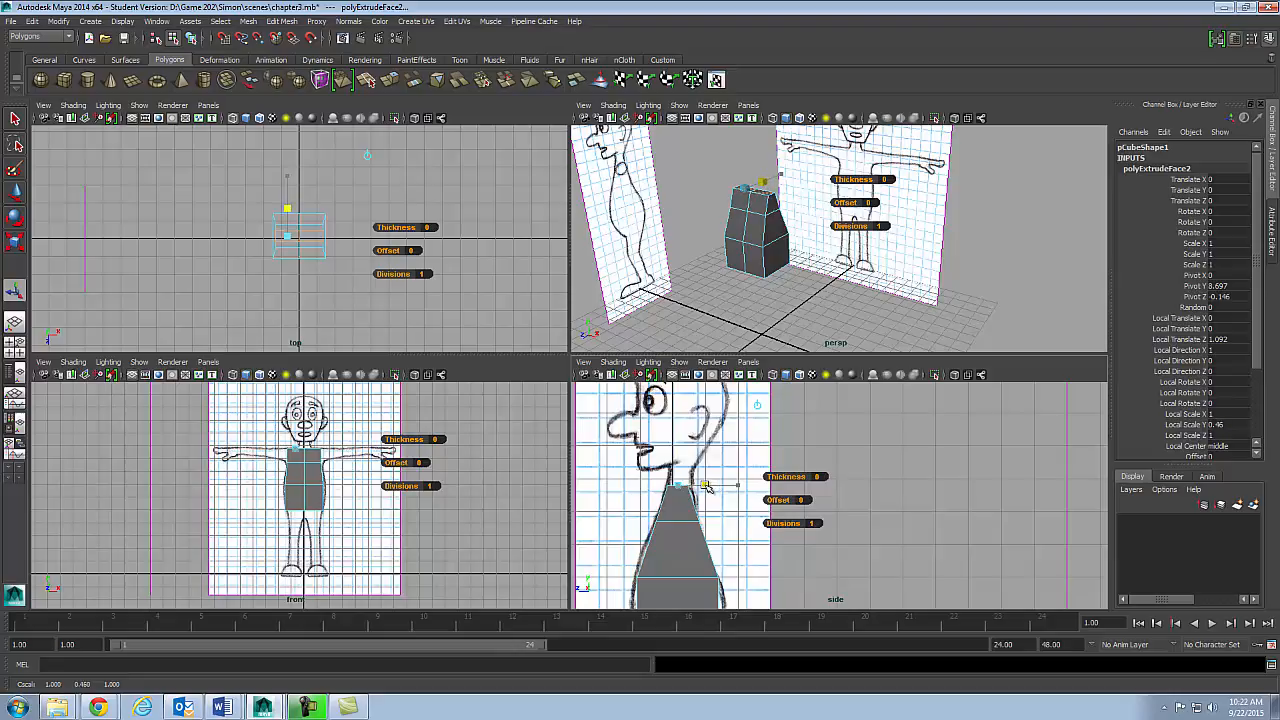
pyautogui.press('w')
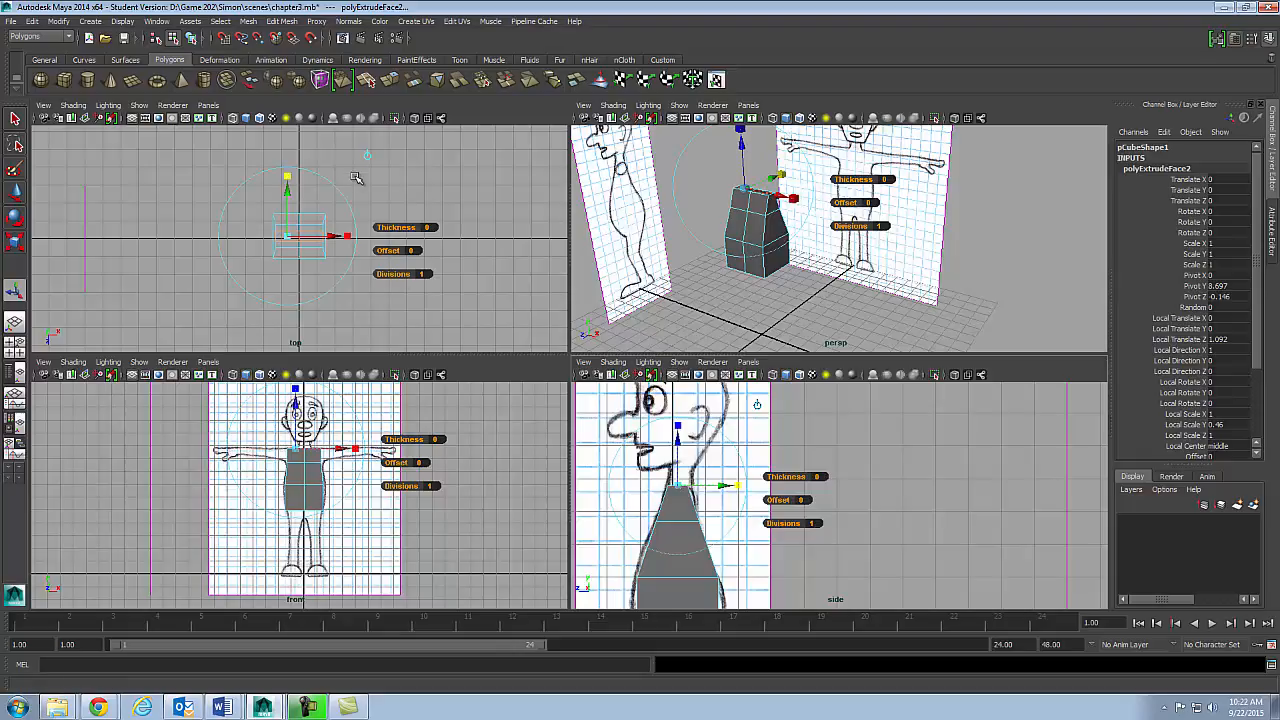
# - Extrude the top faces up about 0.16 in local Z and narrow them to the neck's width with Local Scale X of about -0.19
pyautogui.click(394, 86)
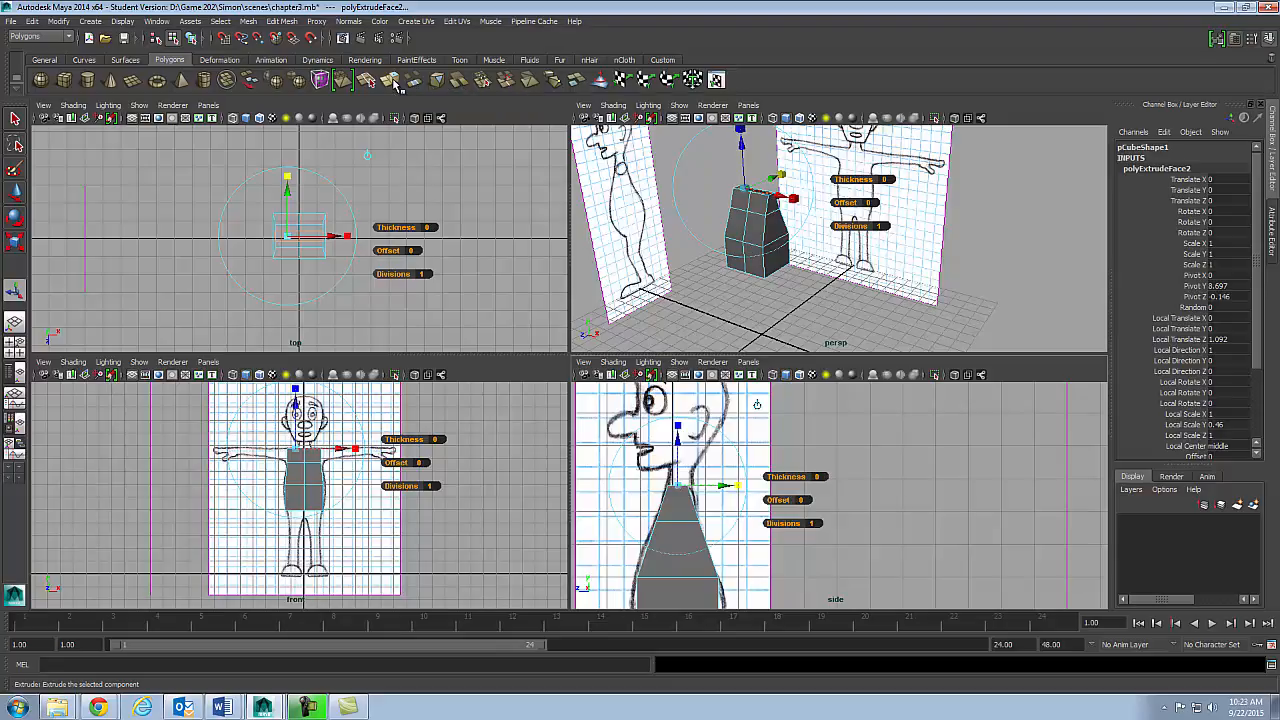
pyautogui.moveTo(678, 443); pyautogui.dragTo(679, 433)
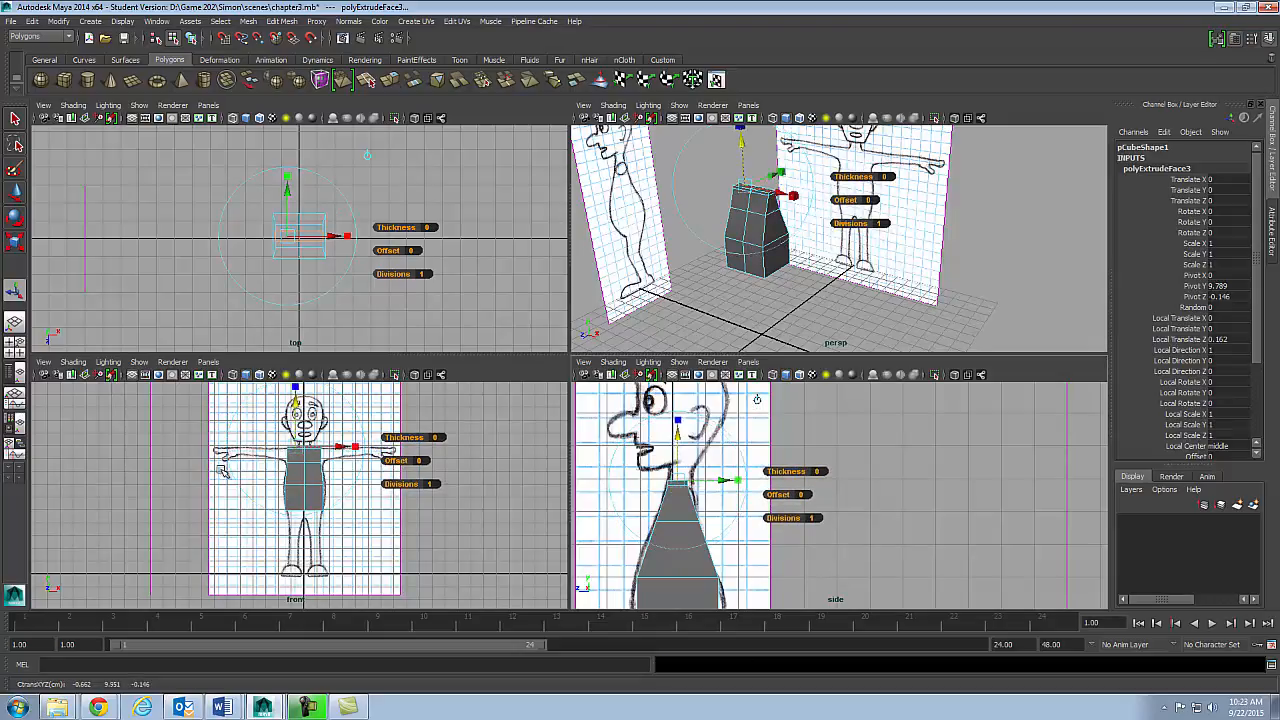
pyautogui.middleClick(217, 481)
pyautogui.press('space')
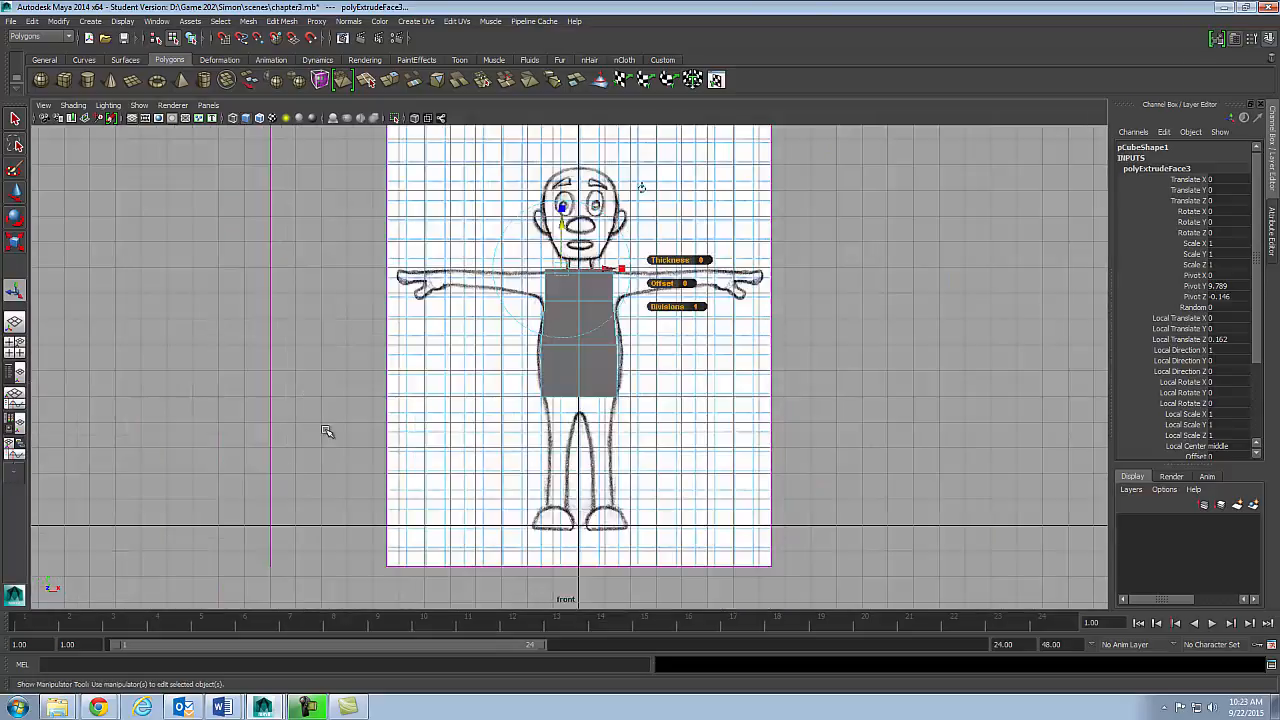
pyautogui.keyDown('alt'); pyautogui.moveTo(391, 429); pyautogui.dragTo(708, 389, button='right'); pyautogui.keyUp('alt')
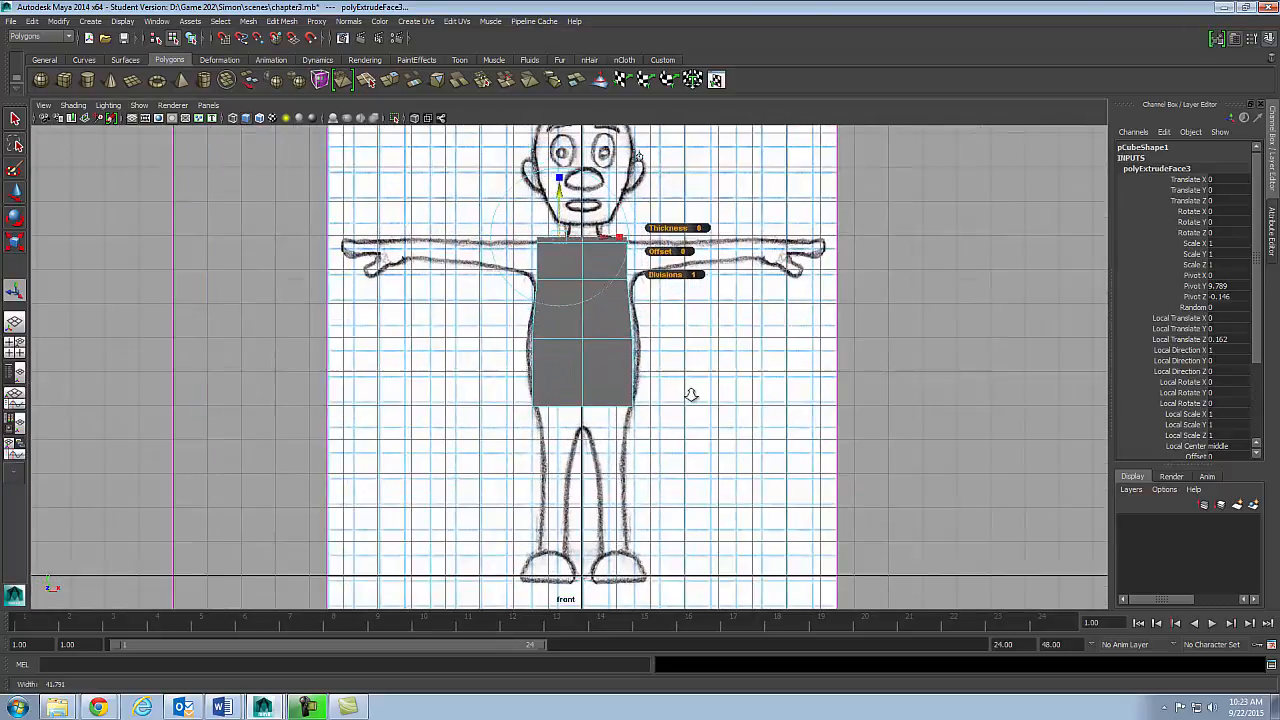
pyautogui.keyDown('alt'); pyautogui.moveTo(708, 389); pyautogui.dragTo(584, 502, button='middle'); pyautogui.keyUp('alt')
pyautogui.keyDown('alt'); pyautogui.moveTo(323, 454); pyautogui.dragTo(455, 385, button='right'); pyautogui.keyUp('alt')
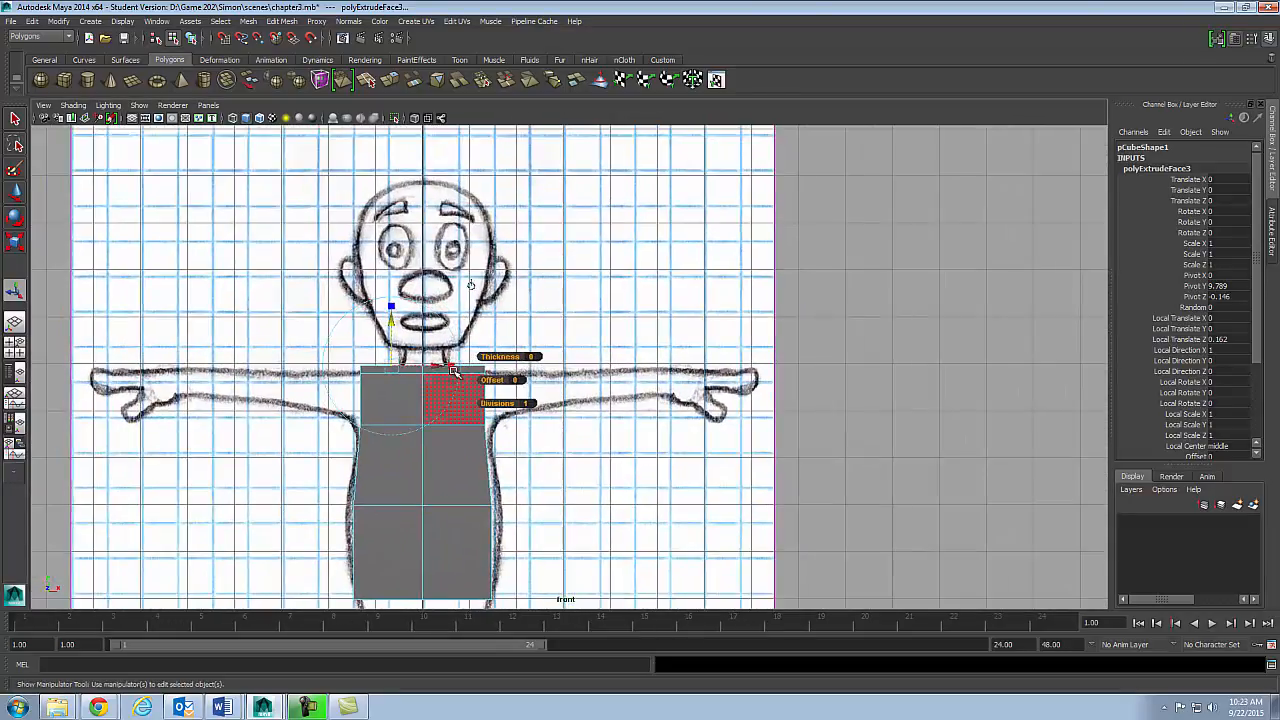
pyautogui.moveTo(452, 368); pyautogui.dragTo(385, 367)
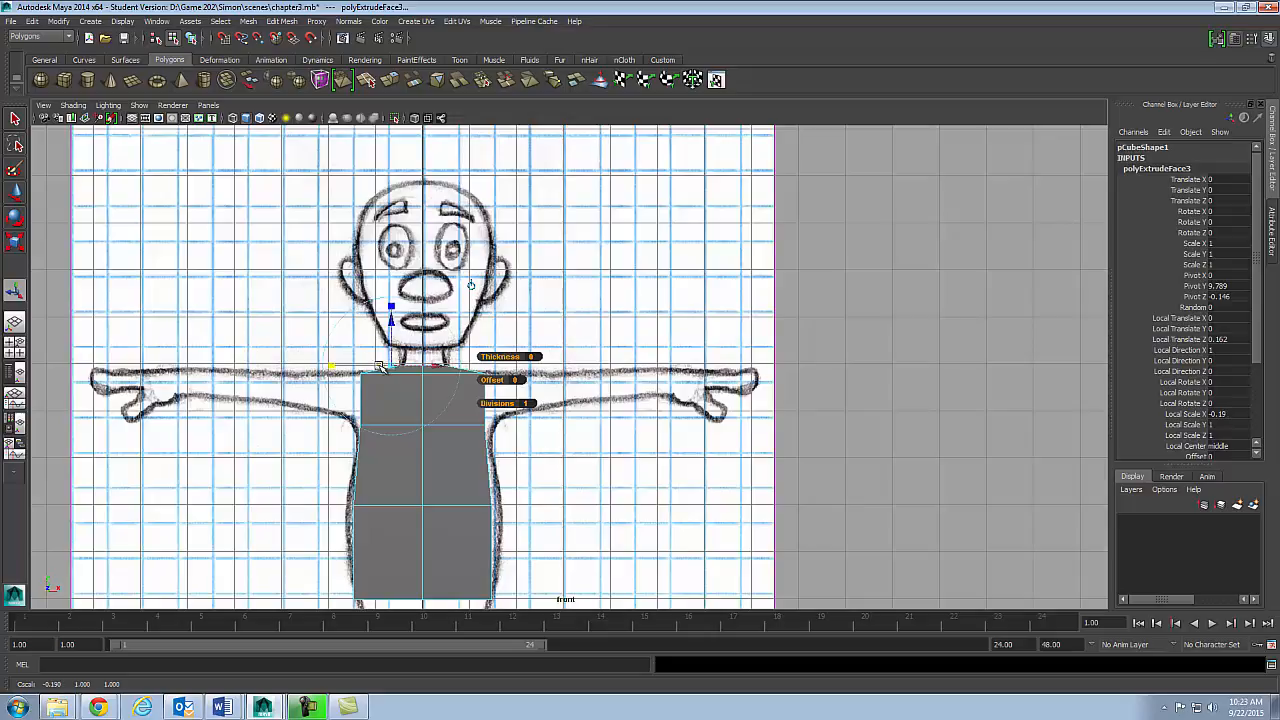
# - Turn on X-Ray shading in the front view and shift the neck-base faces by about 0.04 in local Y in the side view
pyautogui.click(139, 105)
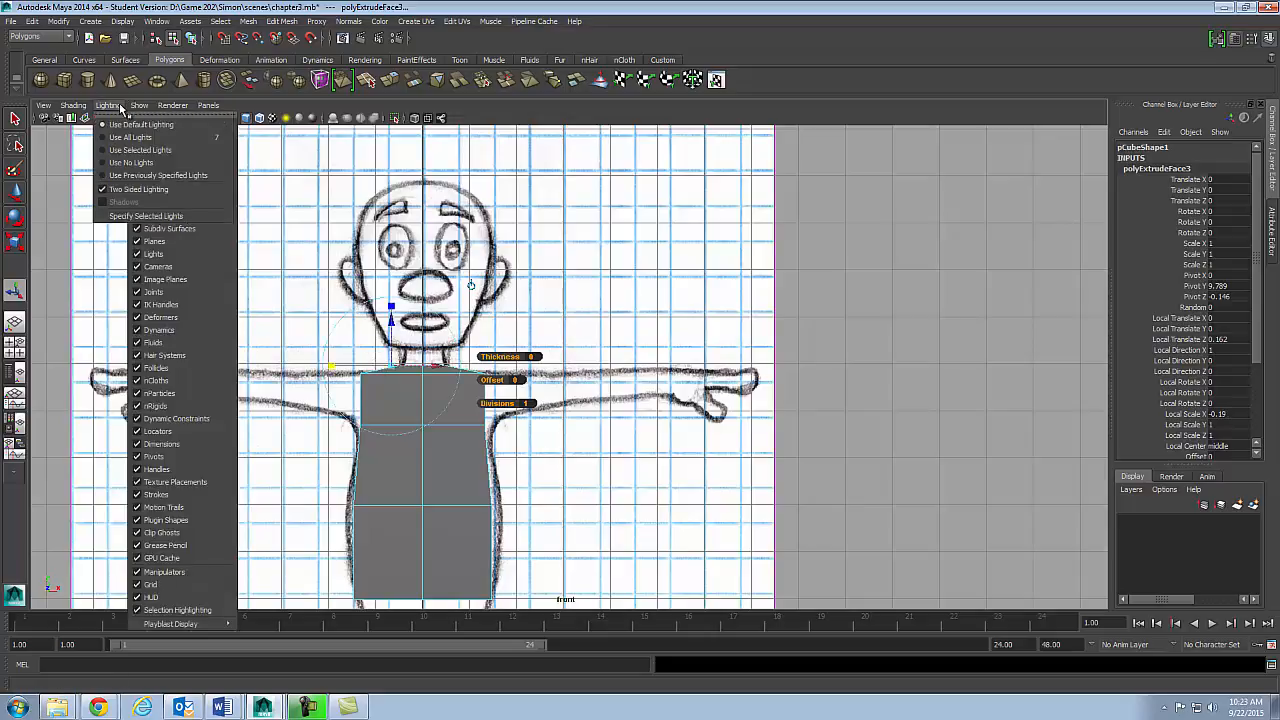
pyautogui.moveTo(80, 110)
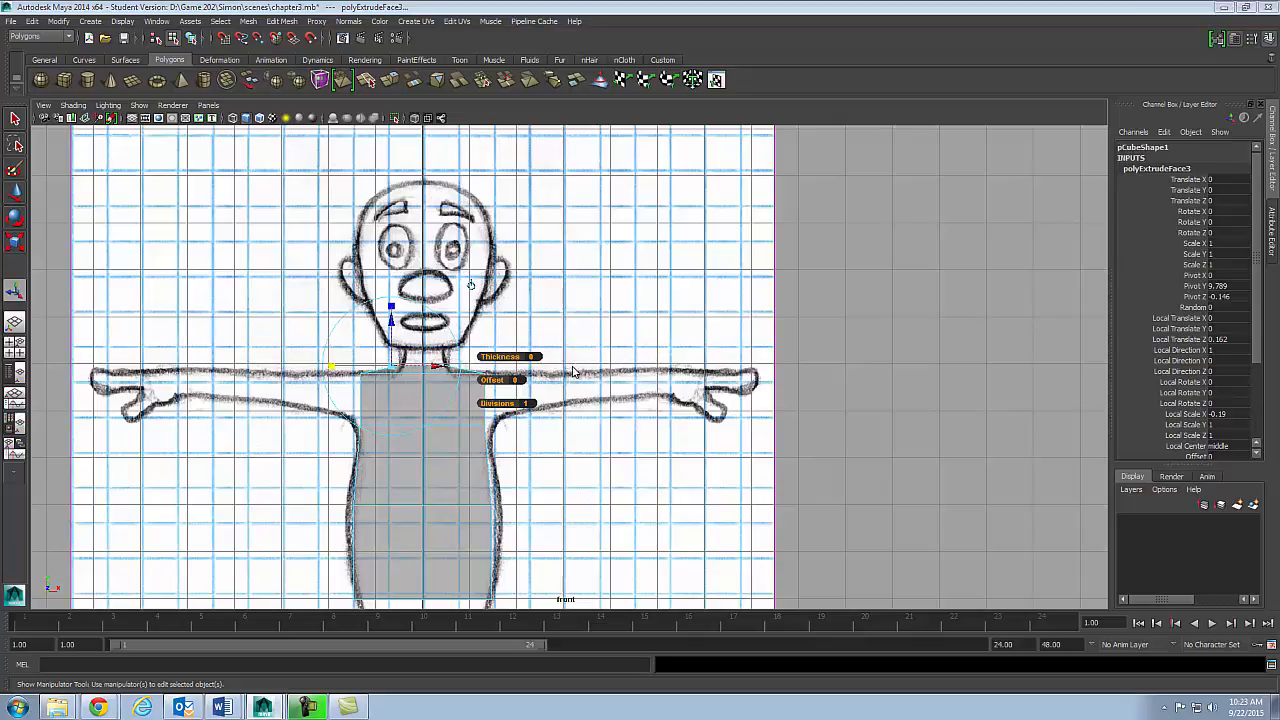
pyautogui.press('space')
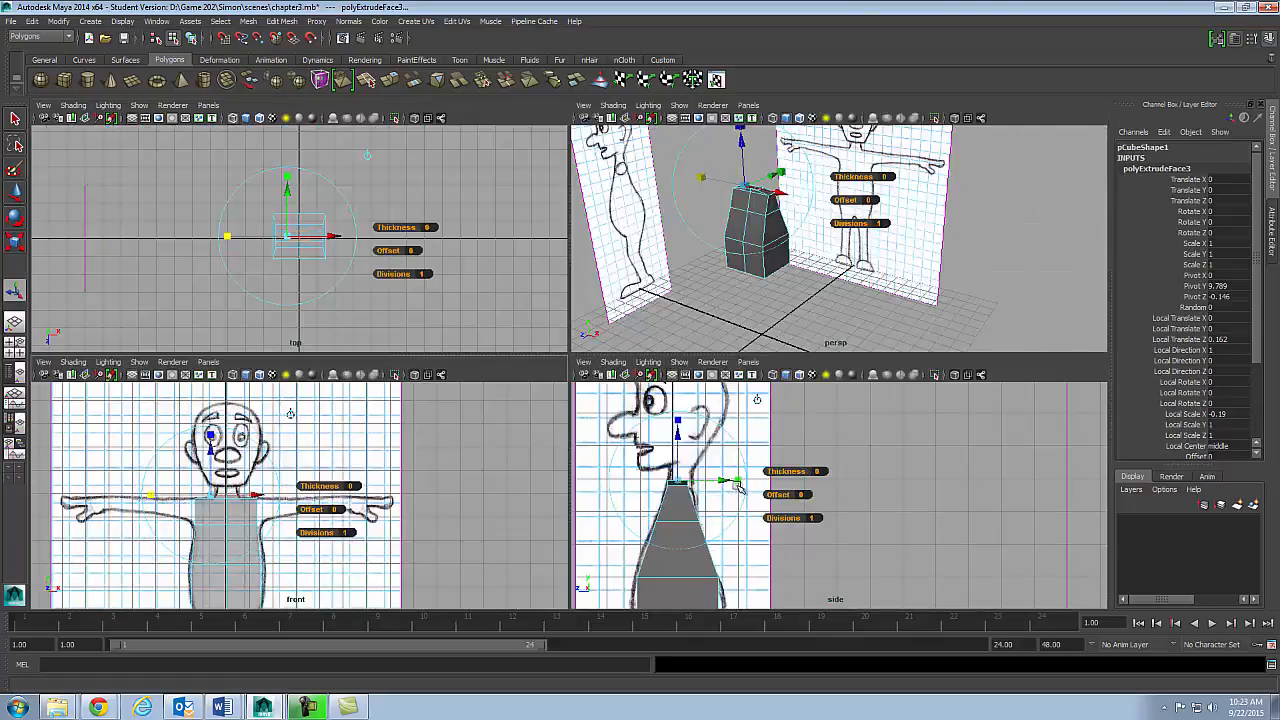
pyautogui.moveTo(725, 482)
pyautogui.mouseDown()
pyautogui.moveTo(760, 477)
pyautogui.moveTo(727, 460)
pyautogui.mouseUp()
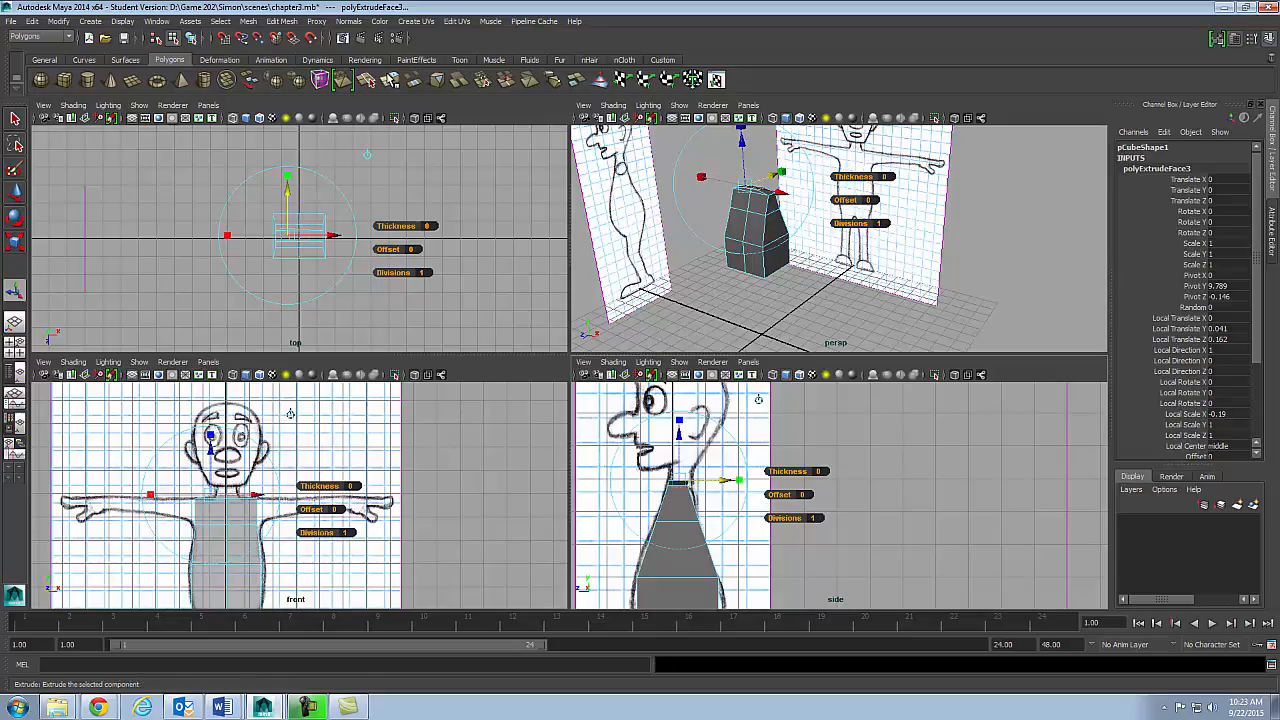
# - Extrude the neck-base faces upward by about 0.31 in local Z to form the neck up to the chin
pyautogui.click(391, 82)
pyautogui.moveTo(219, 448); pyautogui.dragTo(219, 440)
pyautogui.scroll(5, 420, 498)
pyautogui.keyDown('alt'); pyautogui.moveTo(420, 498); pyautogui.dragTo(584, 495, button='middle'); pyautogui.keyUp('alt')
pyautogui.keyDown('alt'); pyautogui.moveTo(272, 498); pyautogui.dragTo(545, 498, button='right'); pyautogui.keyUp('alt')
pyautogui.keyDown('alt'); pyautogui.moveTo(272, 498); pyautogui.dragTo(288, 514, button='middle'); pyautogui.keyUp('alt')
pyautogui.keyDown('alt'); pyautogui.moveTo(282, 514); pyautogui.dragTo(421, 508, button='right'); pyautogui.keyUp('alt')
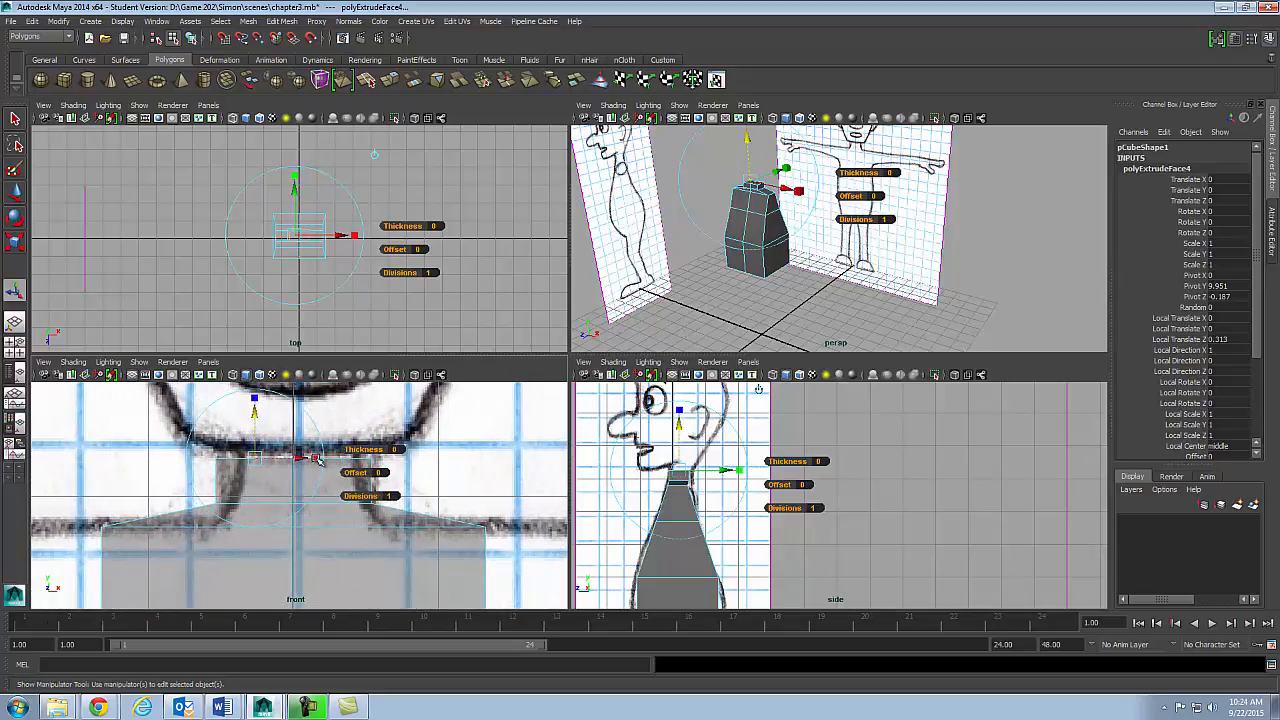
# - Turn off X-Ray shading in the front view and narrow the neck's top faces to a Local Scale X of about 0.377
pyautogui.click(69, 365)
pyautogui.click(66, 497)
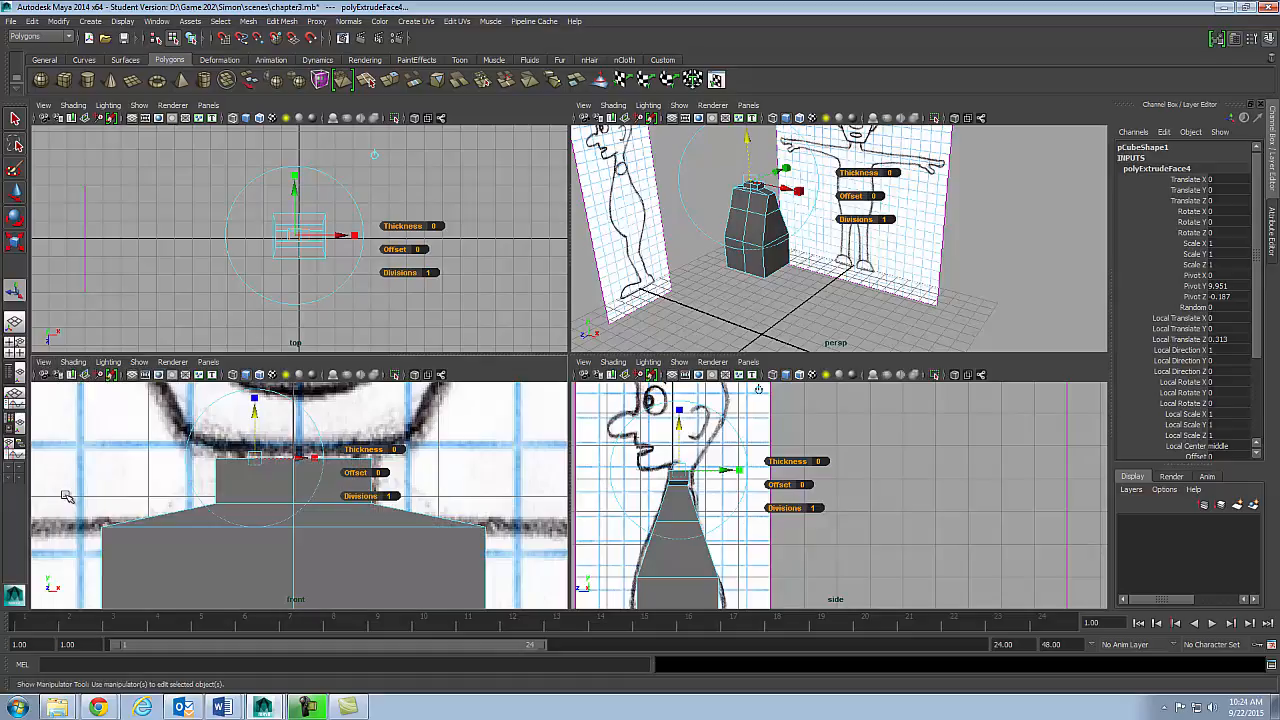
pyautogui.press('r')
pyautogui.moveTo(314, 457); pyautogui.dragTo(275, 457)
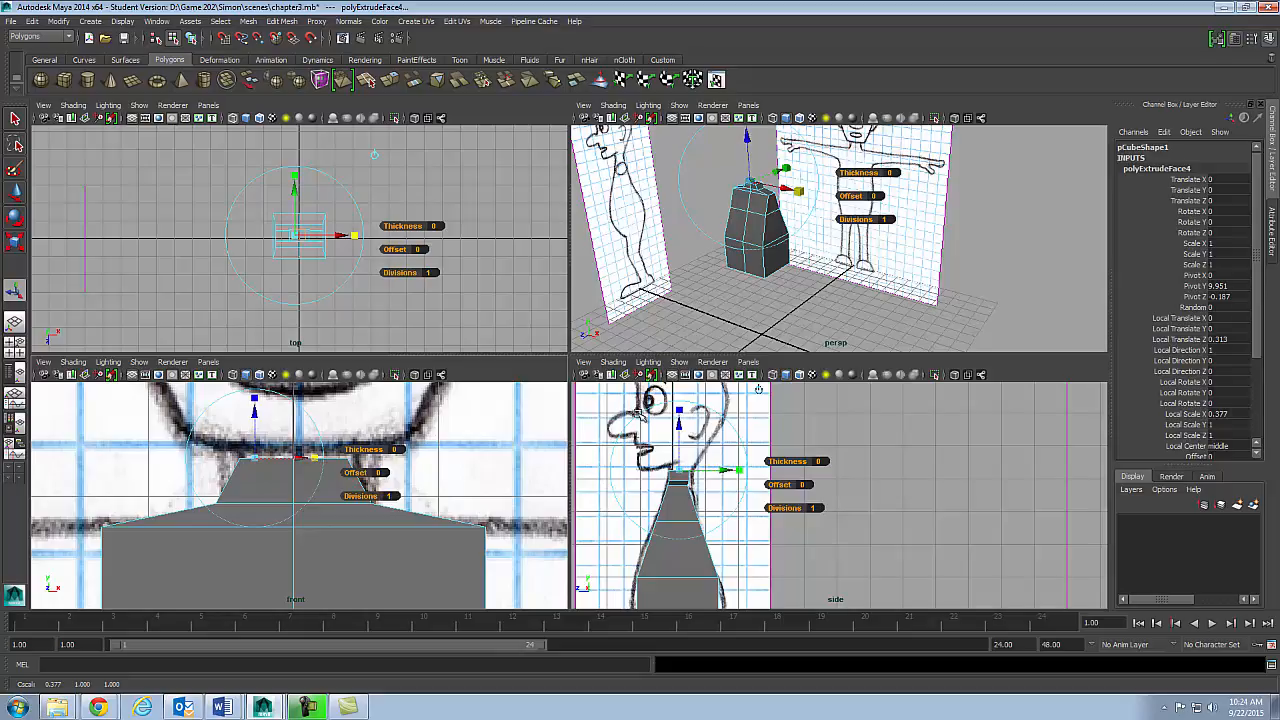
# - Fit the neck's top faces to the side sketch with Local Scale Y of about 1.10 and Local Translate Y of about 0.09
pyautogui.moveTo(637, 413)
pyautogui.mouseDown(button='right')
pyautogui.moveTo(705, 497)
pyautogui.moveTo(866, 477)
pyautogui.moveTo(896, 502)
pyautogui.moveTo(852, 480)
pyautogui.moveTo(803, 489)
pyautogui.moveTo(822, 490)
pyautogui.moveTo(790, 458)
pyautogui.mouseUp(button='right')
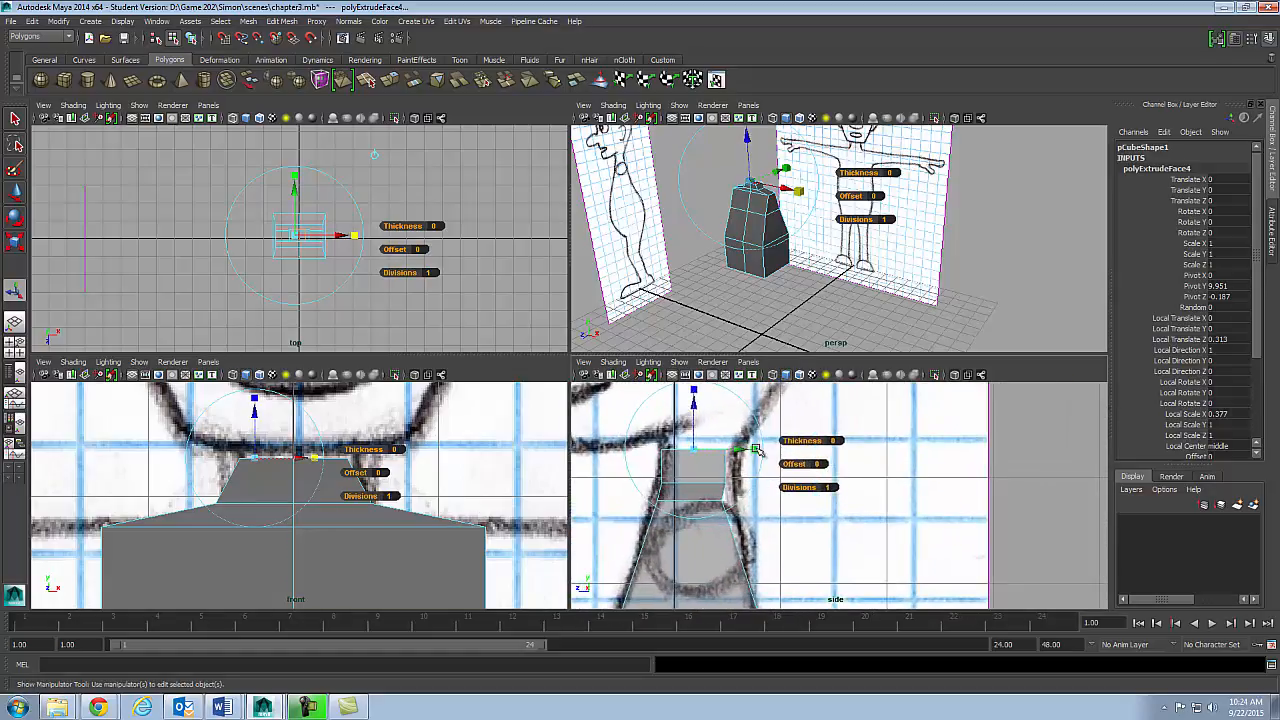
pyautogui.moveTo(753, 449); pyautogui.dragTo(751, 451)
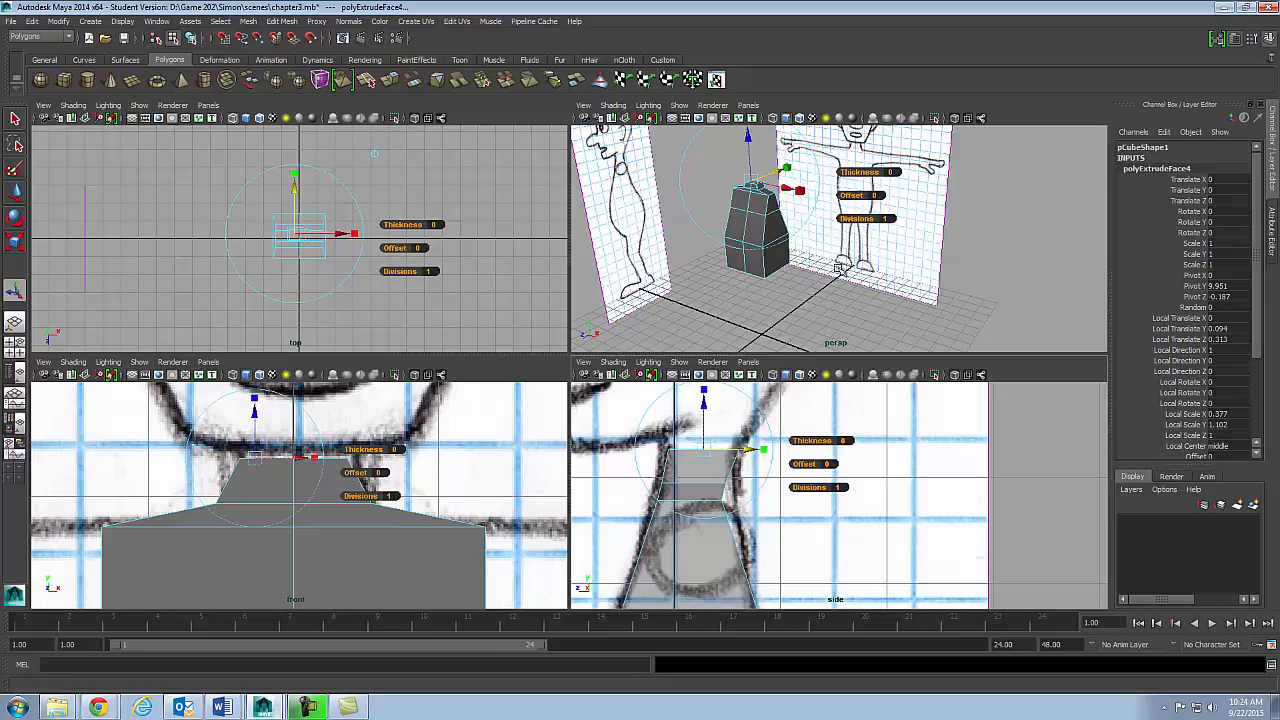
# - Move the centre edge between the neck base and the back shoulder line backward to match the side sketch's back outline
pyautogui.click(838, 275)
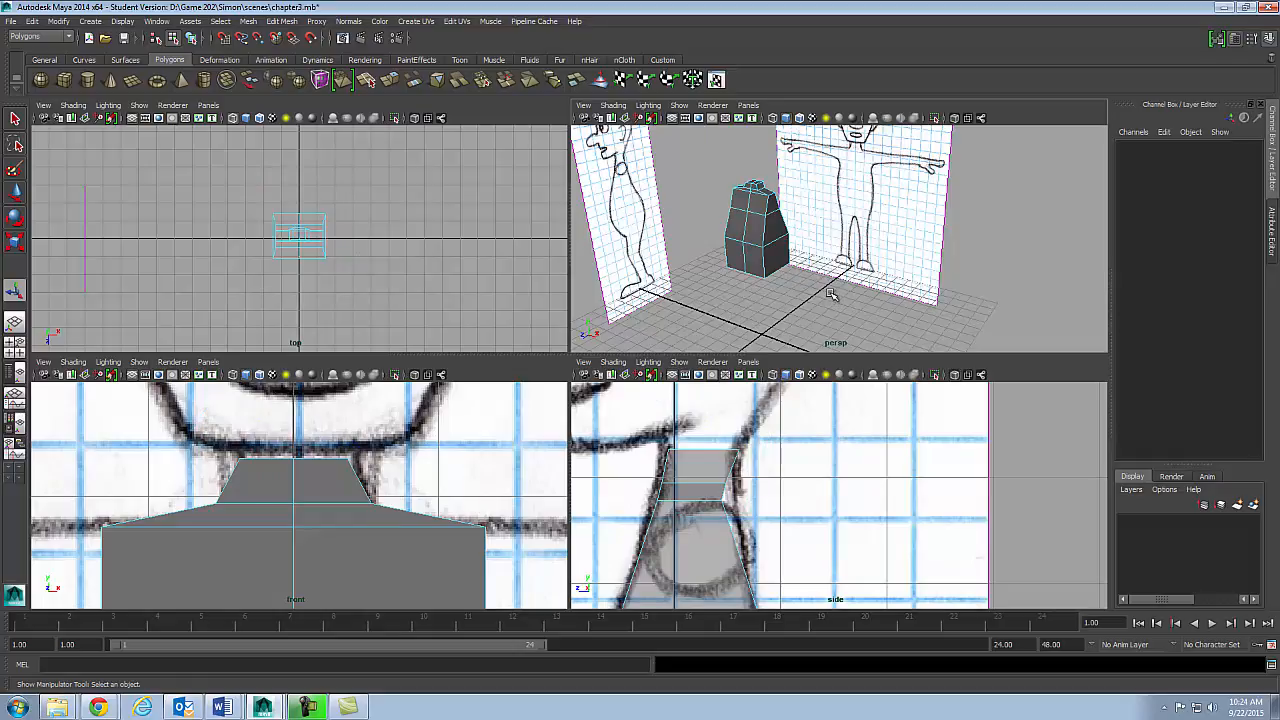
pyautogui.keyDown('alt'); pyautogui.moveTo(829, 286); pyautogui.dragTo(703, 269); pyautogui.keyUp('alt')
pyautogui.scroll(3, 703, 269)
pyautogui.keyDown('alt'); pyautogui.moveTo(876, 266); pyautogui.dragTo(791, 268); pyautogui.keyUp('alt')
pyautogui.keyDown('alt'); pyautogui.moveTo(791, 268); pyautogui.dragTo(842, 270, button='right'); pyautogui.keyUp('alt')
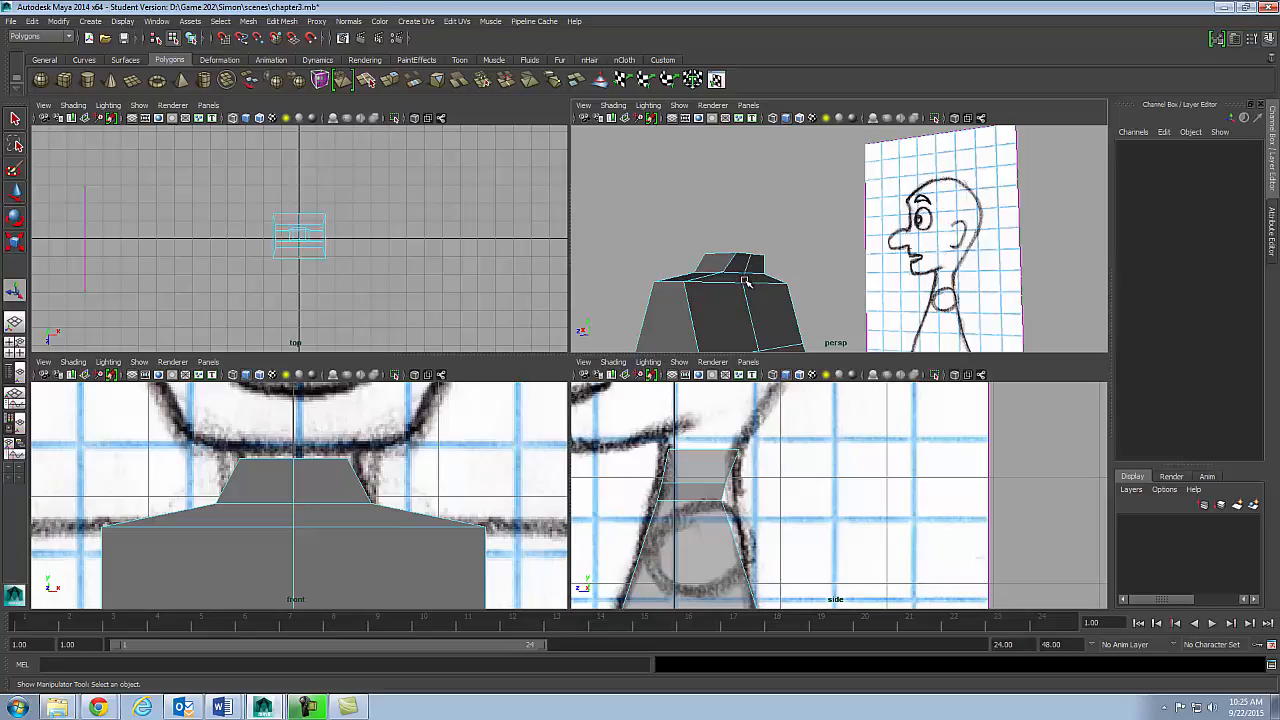
pyautogui.click(745, 283)
pyautogui.press('w')
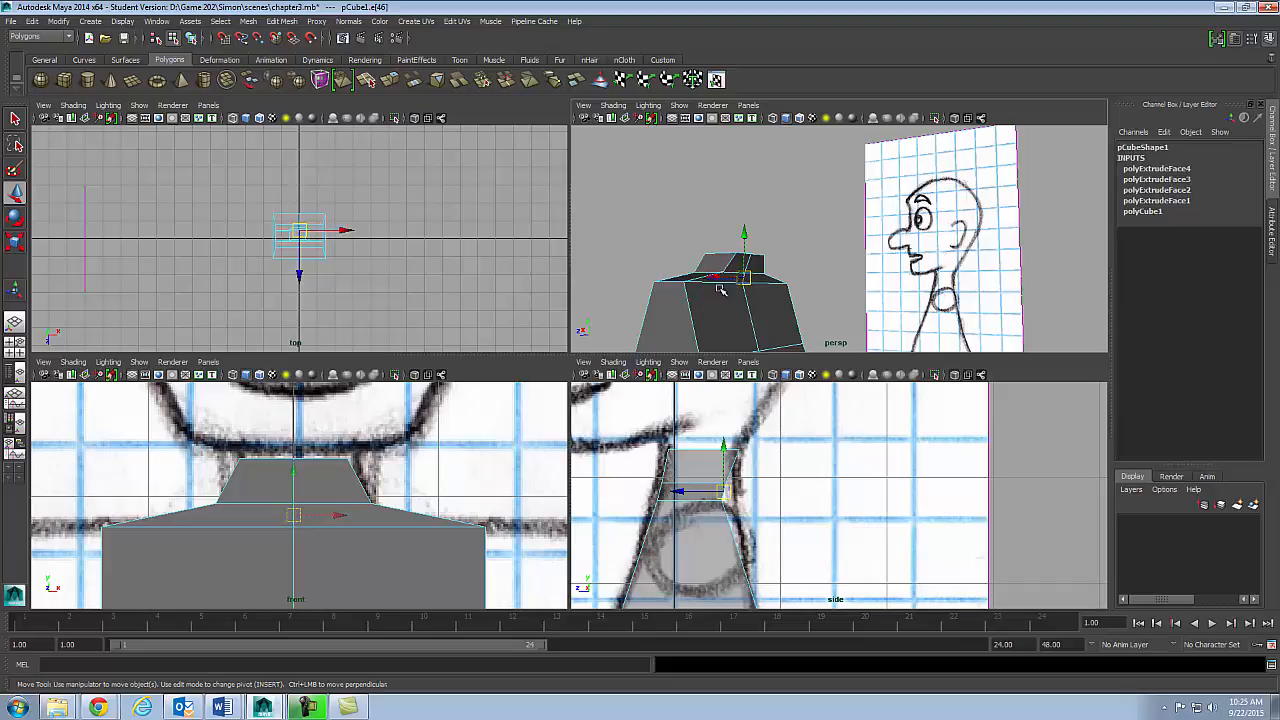
pyautogui.keyDown('alt'); pyautogui.moveTo(681, 314); pyautogui.dragTo(710, 312); pyautogui.keyUp('alt')
pyautogui.moveTo(658, 267)
pyautogui.mouseDown()
pyautogui.moveTo(706, 268)
pyautogui.moveTo(669, 268)
pyautogui.mouseUp()
pyautogui.keyDown('alt'); pyautogui.moveTo(810, 272); pyautogui.dragTo(756, 265); pyautogui.keyUp('alt')
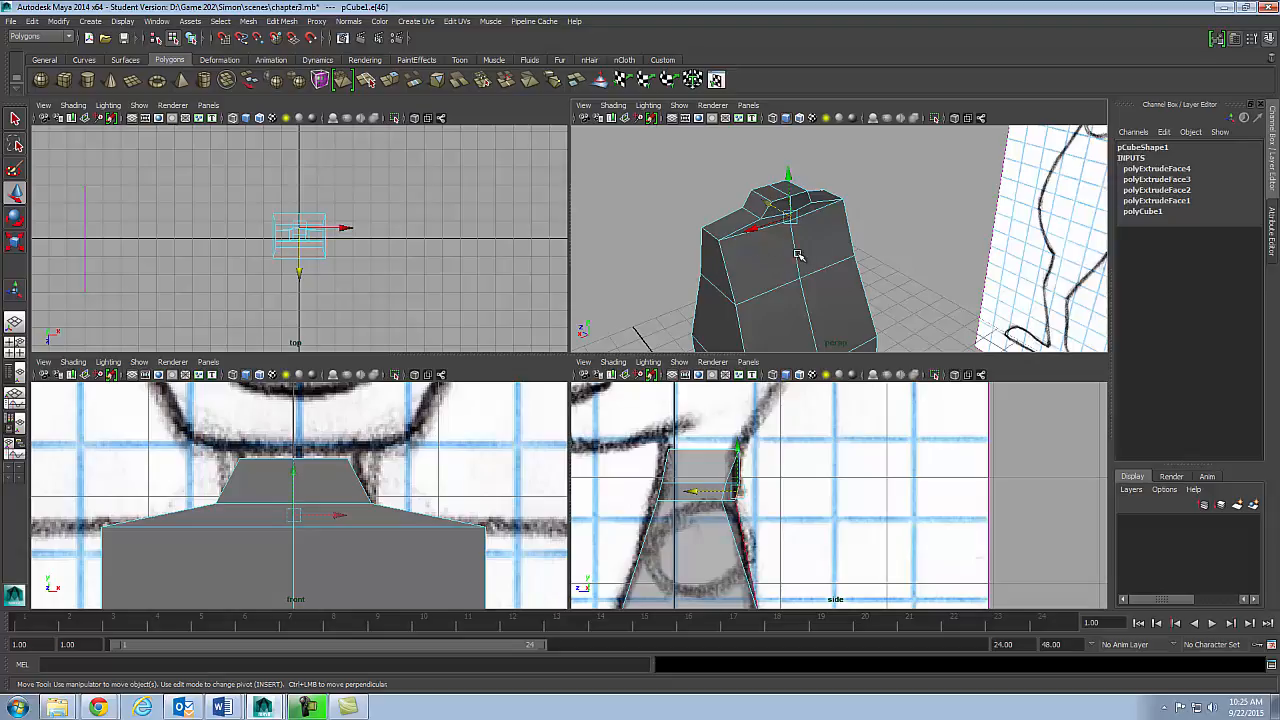
# - Move the centre vertex of the back shoulder line slightly backward in Z to fit the side sketch
pyautogui.moveTo(766, 264)
pyautogui.keyDown('alt'); pyautogui.mouseDown()
pyautogui.moveTo(874, 223)
pyautogui.moveTo(859, 230)
pyautogui.mouseUp(); pyautogui.keyUp('alt')
pyautogui.keyDown('alt'); pyautogui.moveTo(663, 320); pyautogui.dragTo(657, 320); pyautogui.keyUp('alt')
pyautogui.click(816, 298)
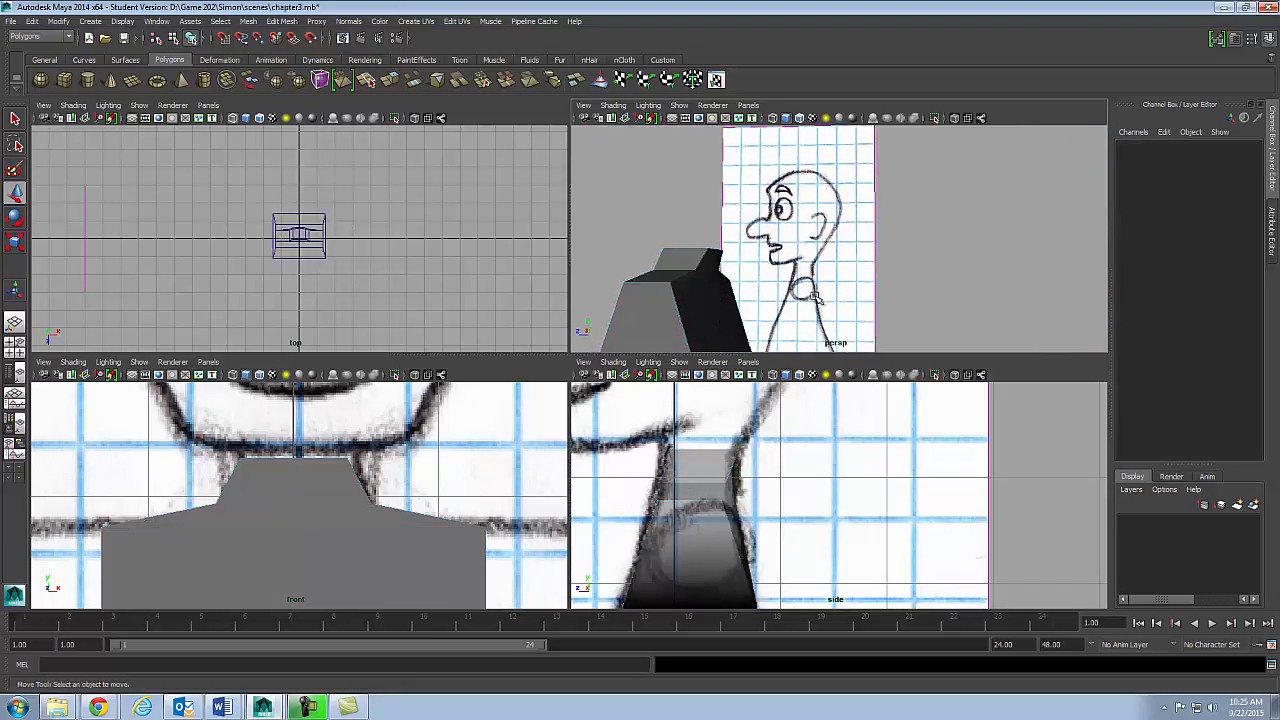
pyautogui.click(709, 314)
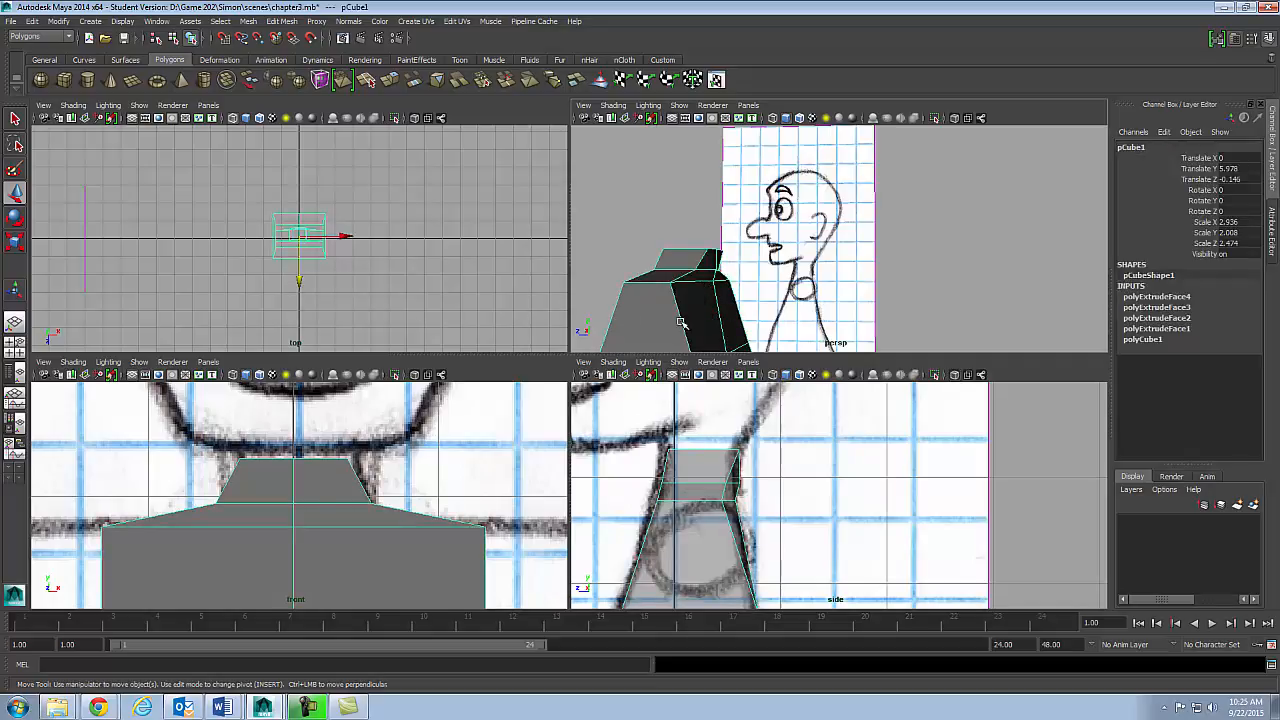
pyautogui.press('F9')
pyautogui.keyDown('alt'); pyautogui.moveTo(698, 308); pyautogui.dragTo(808, 297, button='right'); pyautogui.keyUp('alt')
pyautogui.keyDown('alt'); pyautogui.moveTo(808, 297); pyautogui.dragTo(905, 240, button='middle'); pyautogui.keyUp('alt')
pyautogui.keyDown('alt'); pyautogui.moveTo(843, 280); pyautogui.dragTo(798, 274); pyautogui.keyUp('alt')
pyautogui.click(766, 244)
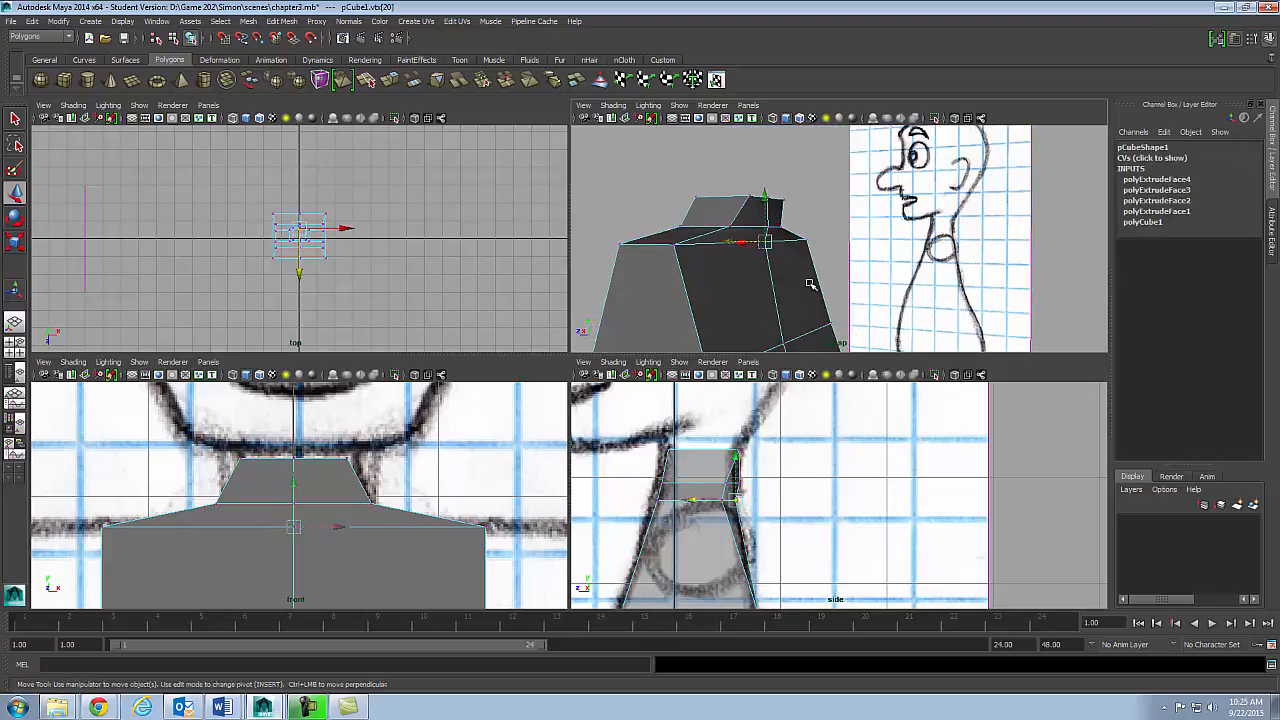
pyautogui.keyDown('alt'); pyautogui.moveTo(700, 304); pyautogui.dragTo(739, 328); pyautogui.keyUp('alt')
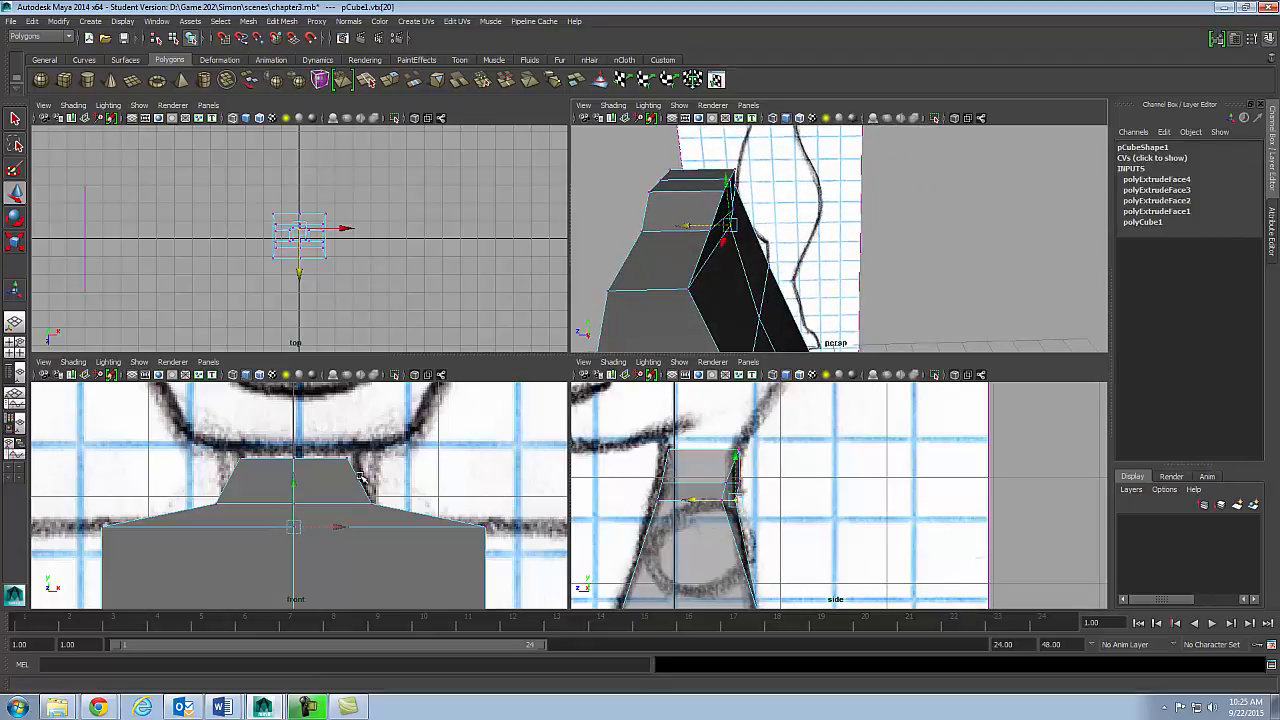
pyautogui.moveTo(687, 226); pyautogui.dragTo(717, 225)
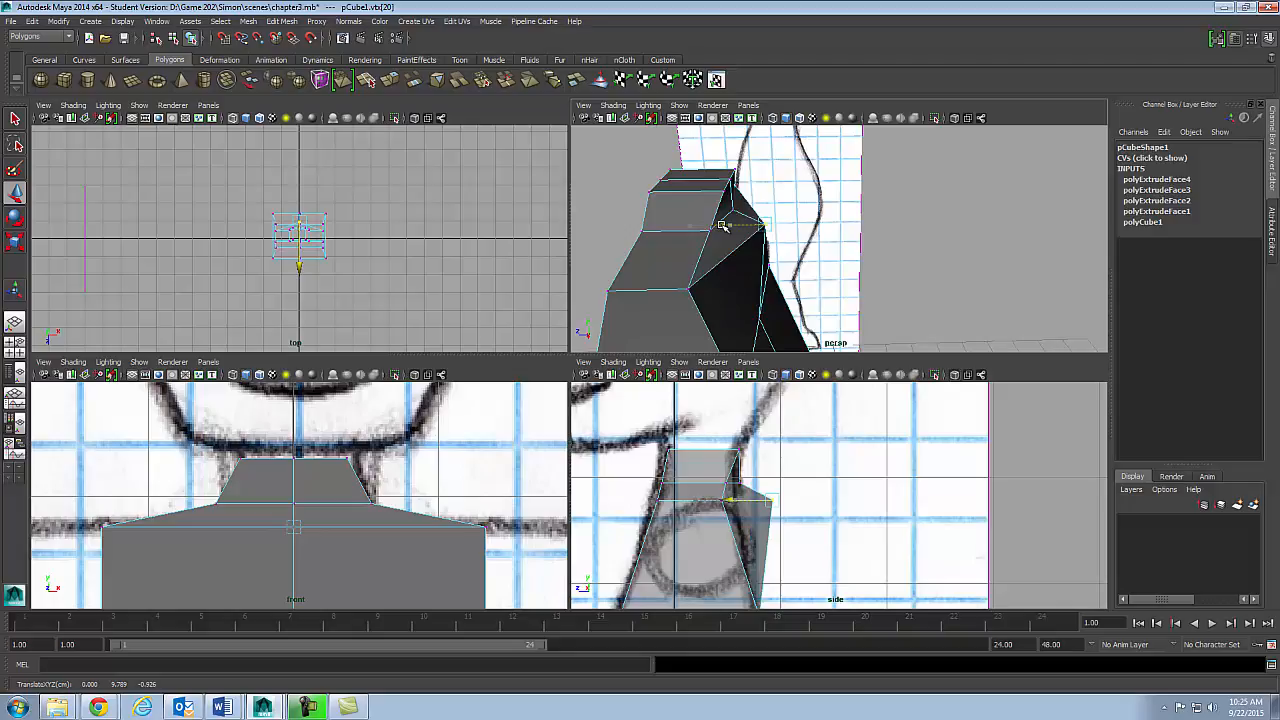
pyautogui.moveTo(723, 226); pyautogui.dragTo(691, 240)
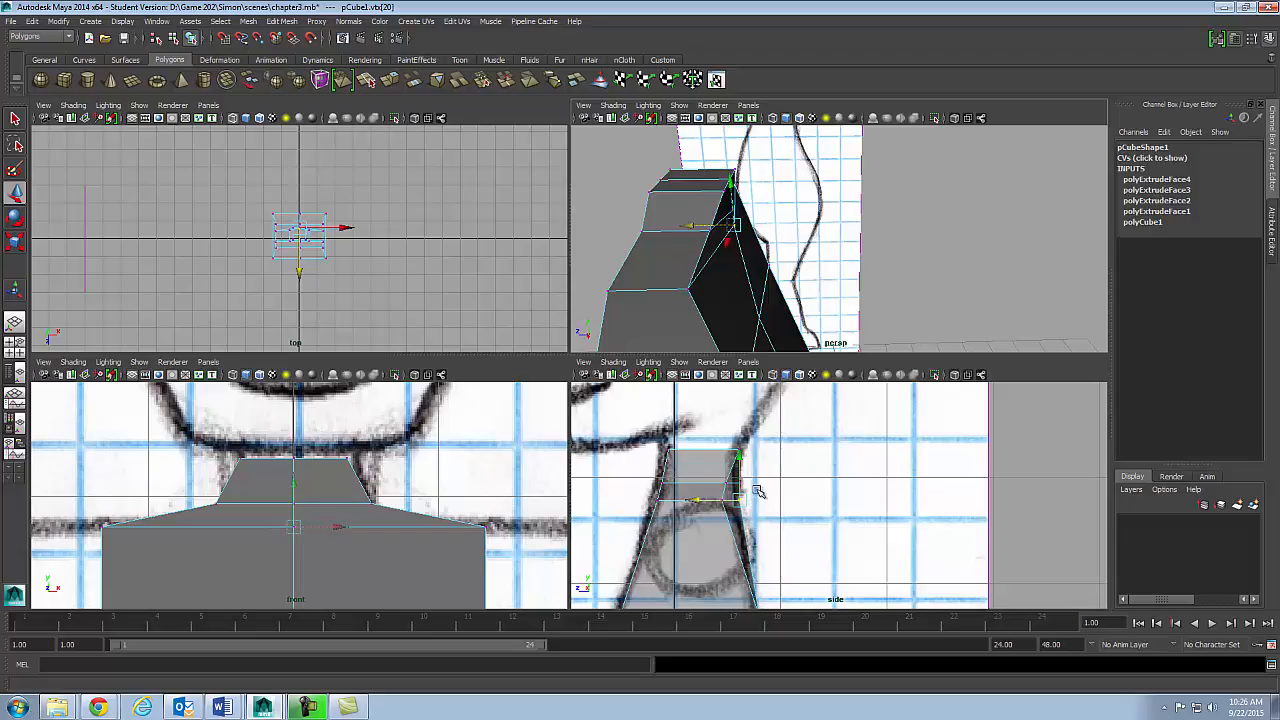
# - Preview the torso and neck mesh with smooth display against the sketches, and restore the unsmoothed display
pyautogui.click(764, 287)
pyautogui.click(751, 289)
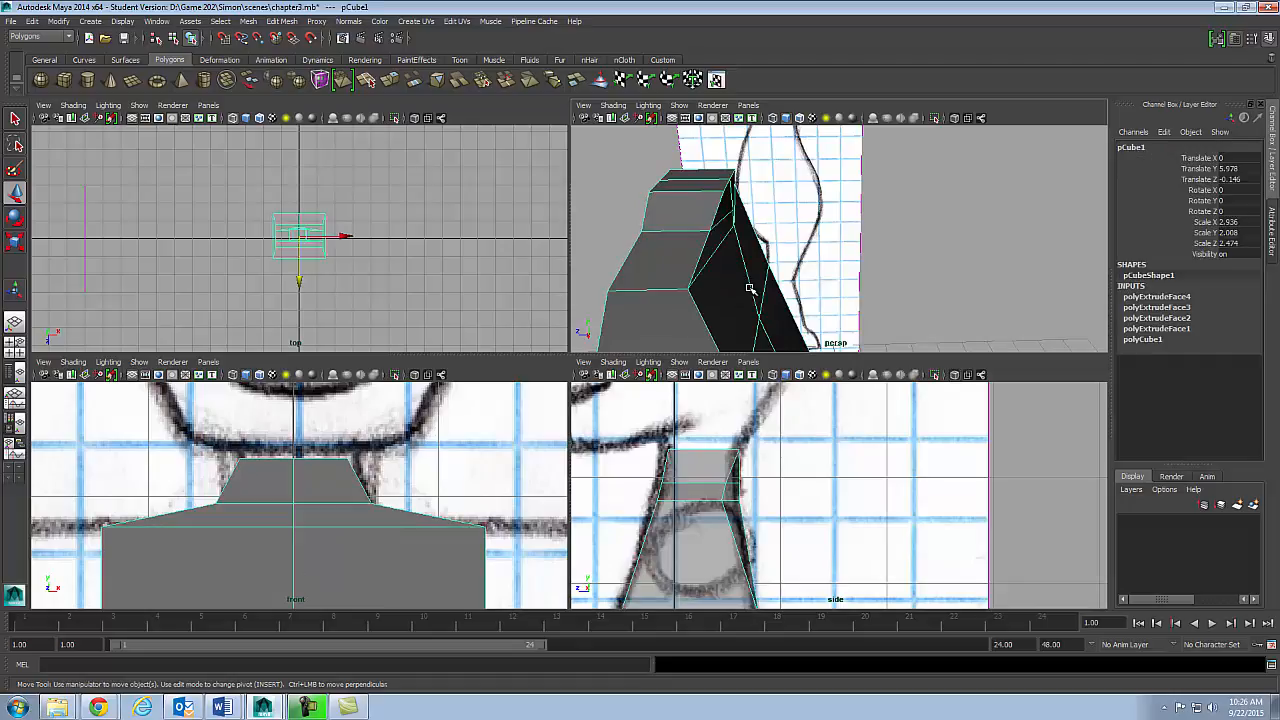
pyautogui.keyDown('alt'); pyautogui.moveTo(751, 289); pyautogui.dragTo(625, 288); pyautogui.keyUp('alt')
pyautogui.keyDown('alt'); pyautogui.moveTo(625, 288); pyautogui.dragTo(650, 287, button='right'); pyautogui.keyUp('alt')
pyautogui.keyDown('alt'); pyautogui.moveTo(851, 291); pyautogui.dragTo(722, 290, button='right'); pyautogui.keyUp('alt')
pyautogui.keyDown('alt'); pyautogui.moveTo(743, 290); pyautogui.dragTo(861, 259); pyautogui.keyUp('alt')
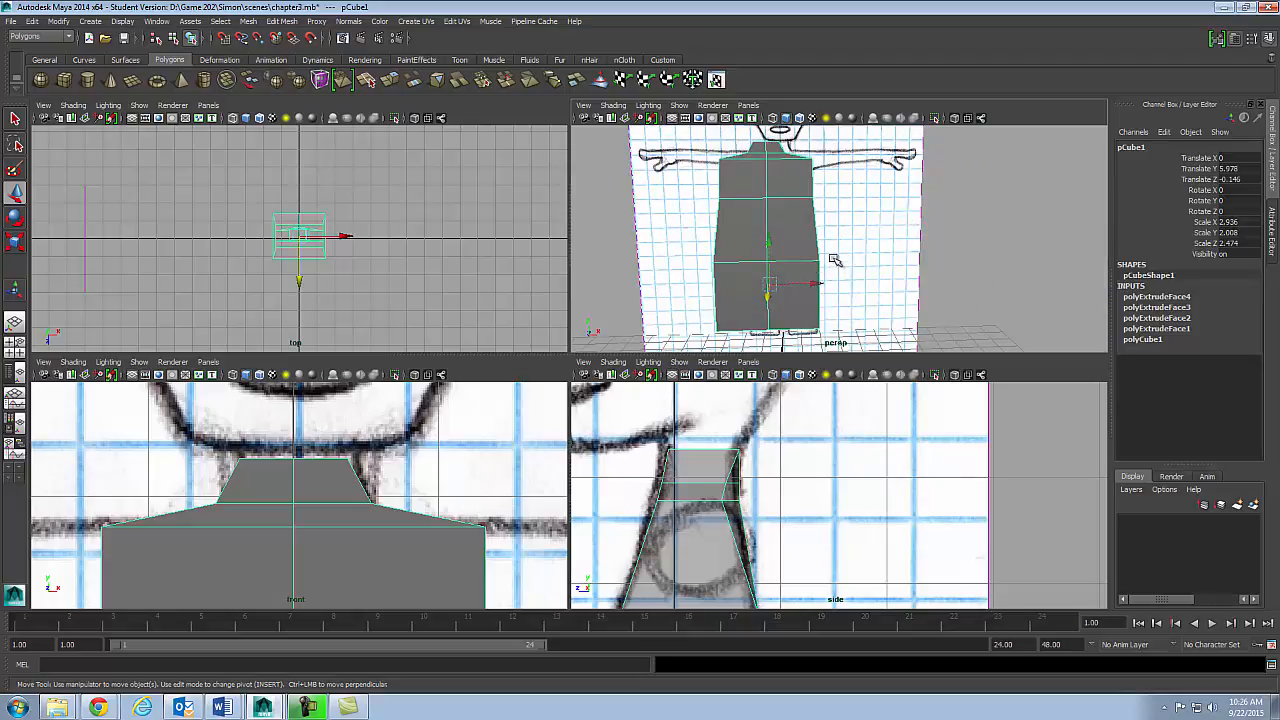
pyautogui.press('3')
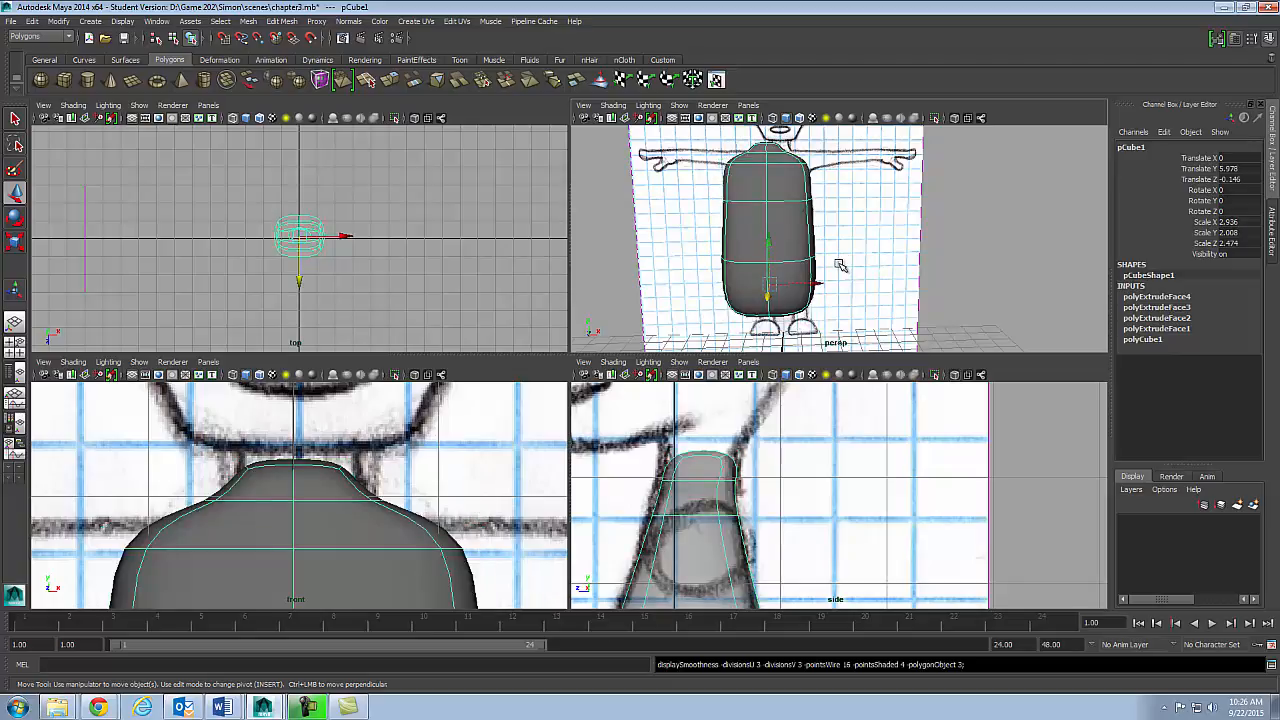
pyautogui.keyDown('alt'); pyautogui.moveTo(925, 268); pyautogui.dragTo(781, 286); pyautogui.keyUp('alt')
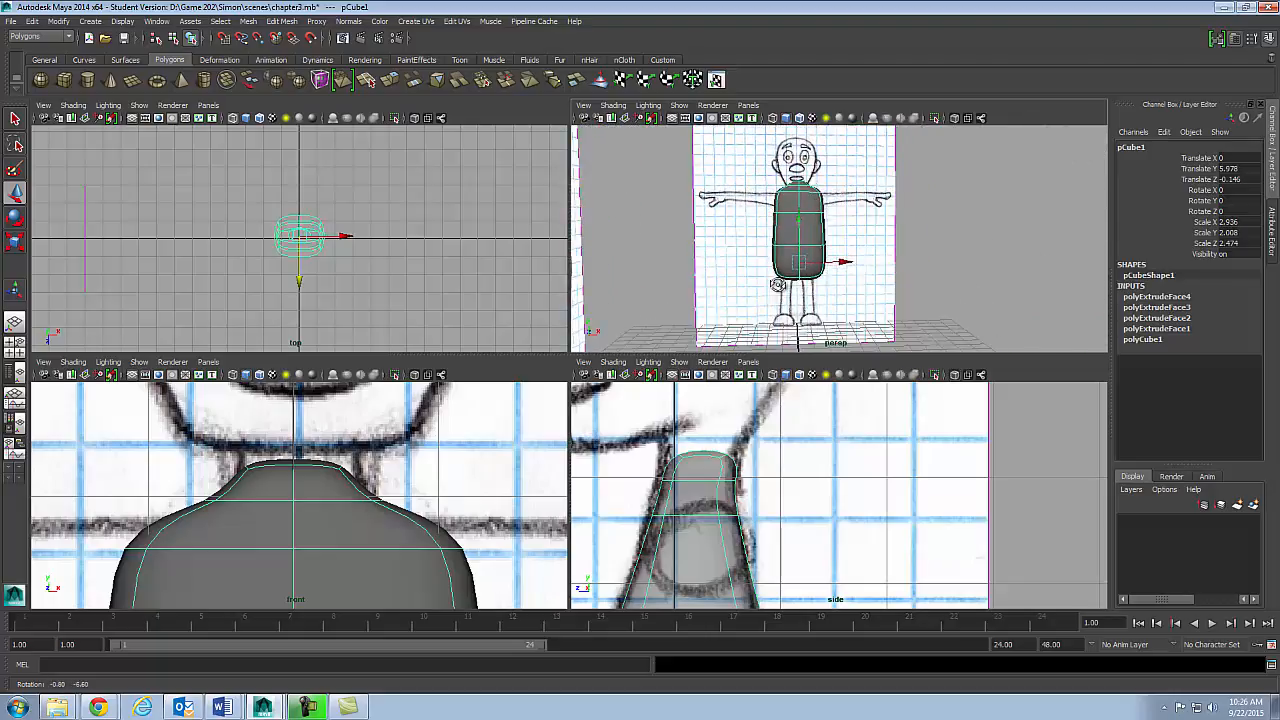
pyautogui.press('1')
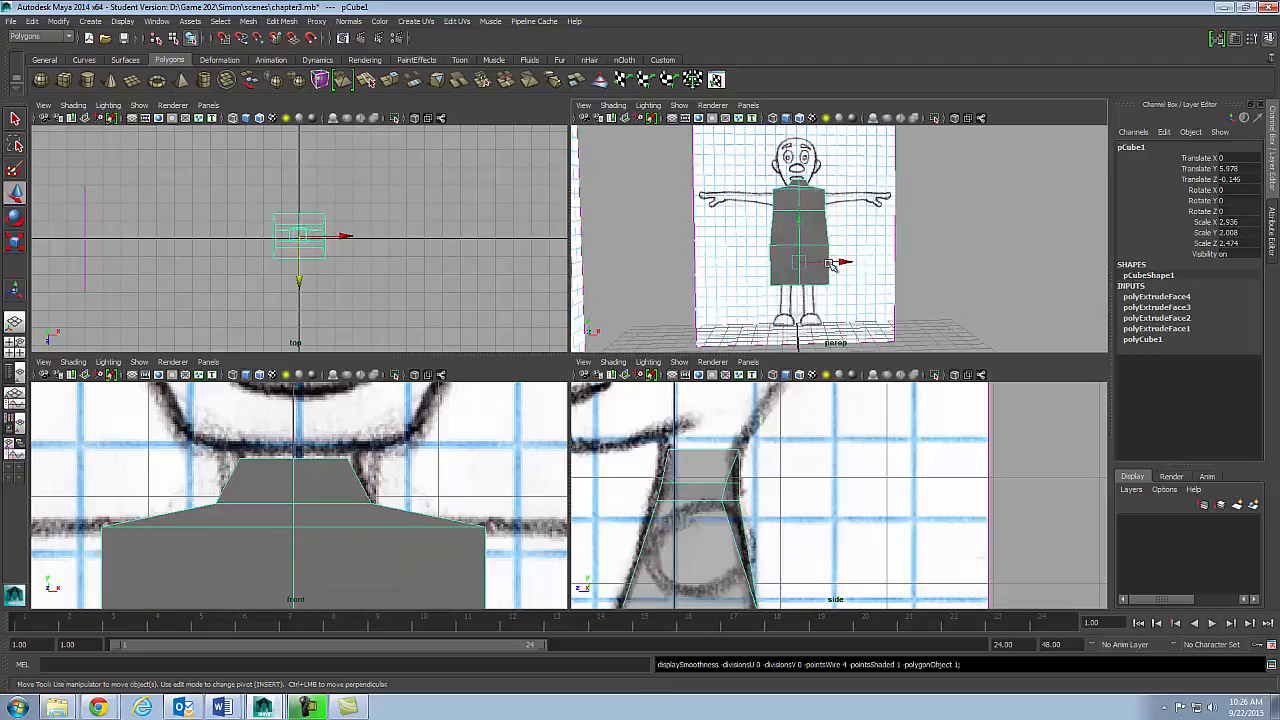
# - Apply an Extrude with no offset to the two faces on the underside of the torso
pyautogui.keyDown('alt'); pyautogui.moveTo(690, 291); pyautogui.dragTo(913, 292, button='right'); pyautogui.keyUp('alt')
pyautogui.keyDown('alt'); pyautogui.moveTo(912, 263); pyautogui.dragTo(914, 251); pyautogui.keyUp('alt')
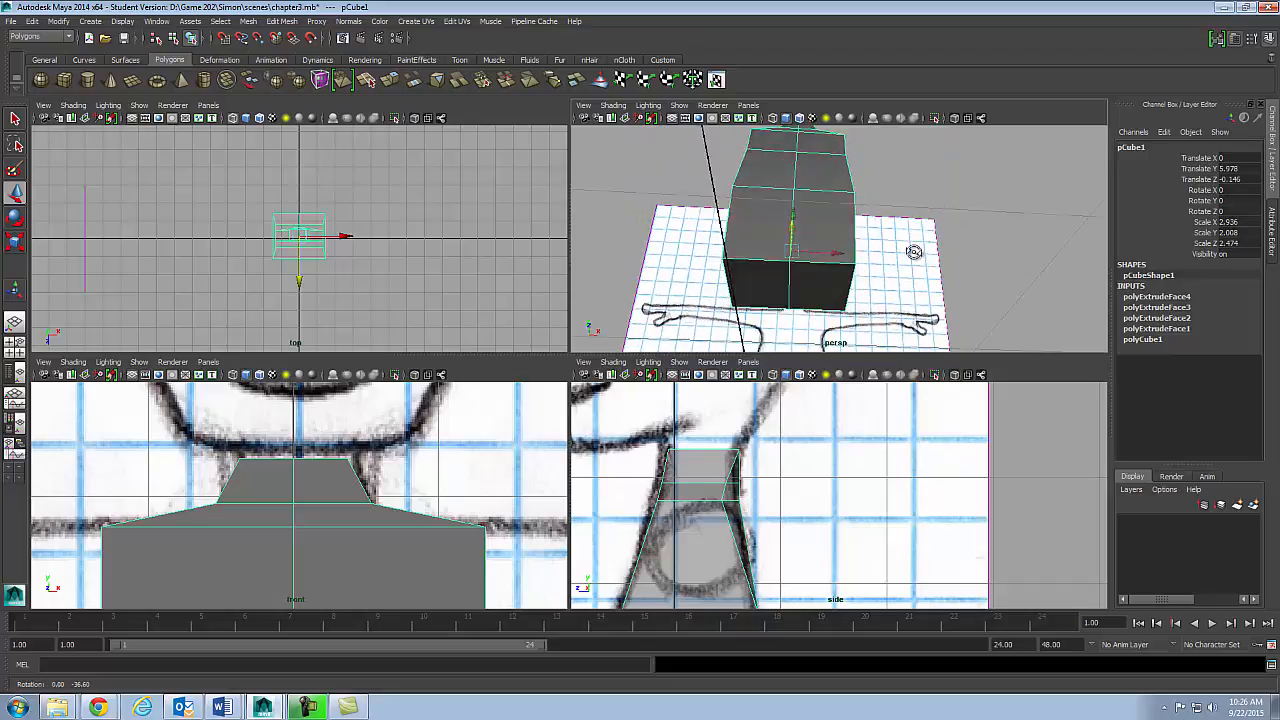
pyautogui.press('F11')
pyautogui.click(757, 288)
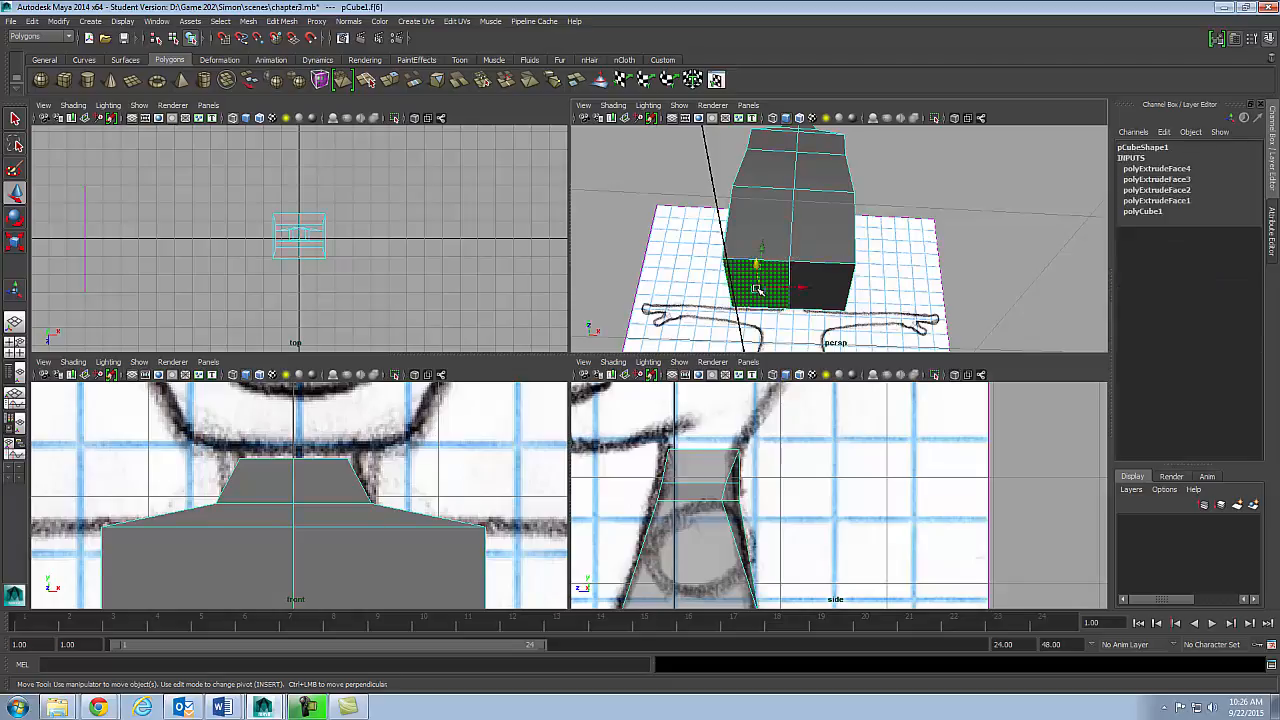
pyautogui.keyDown('shift'); pyautogui.click(832, 283); pyautogui.keyUp('shift')
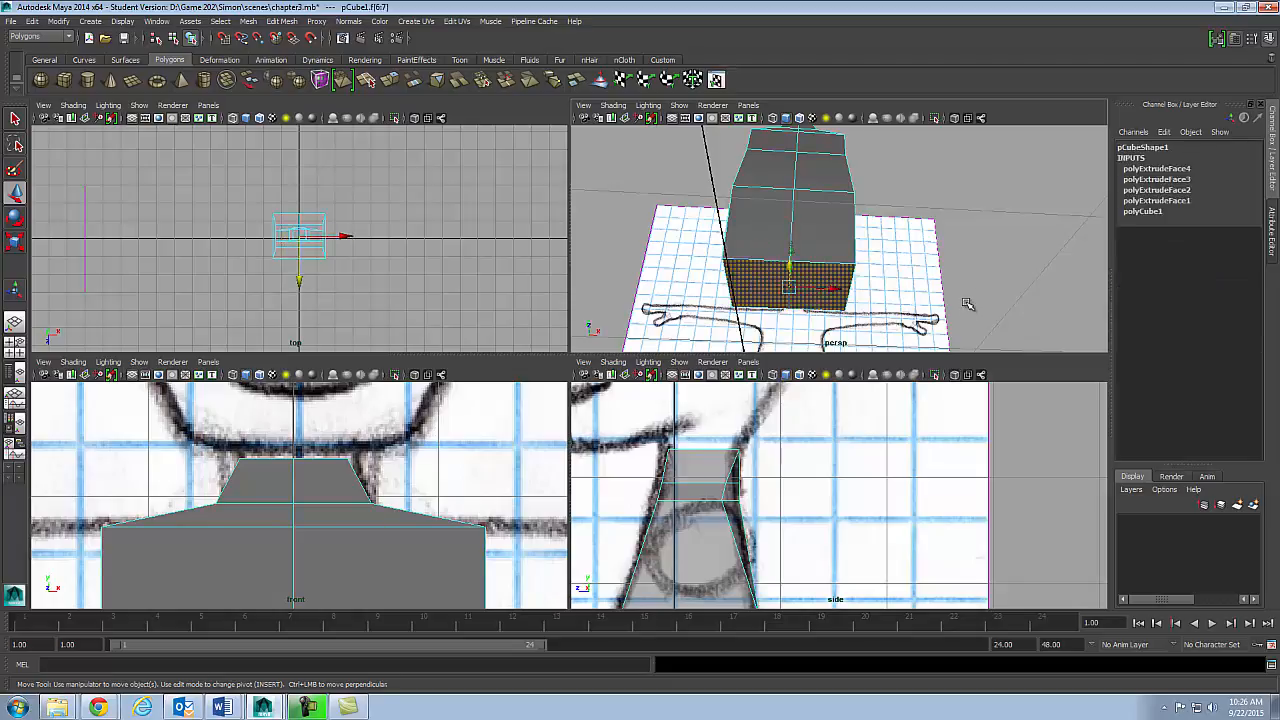
pyautogui.click(391, 82)
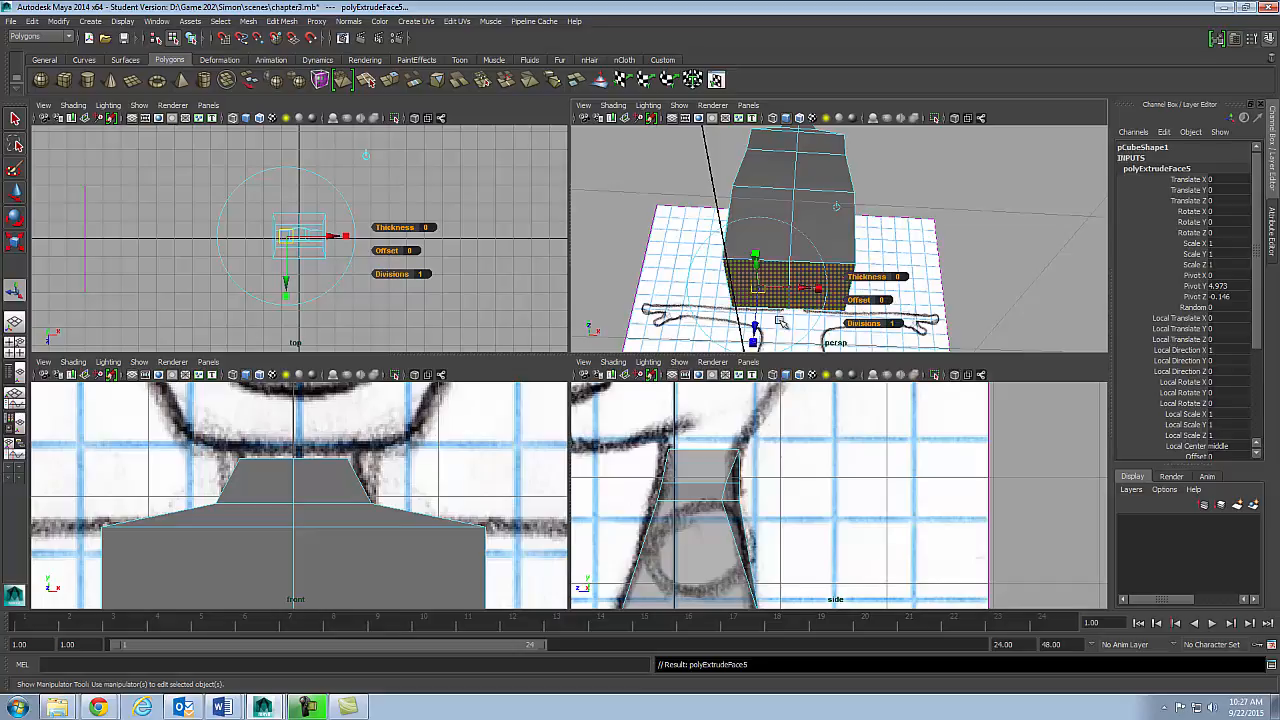
pyautogui.click(996, 188)
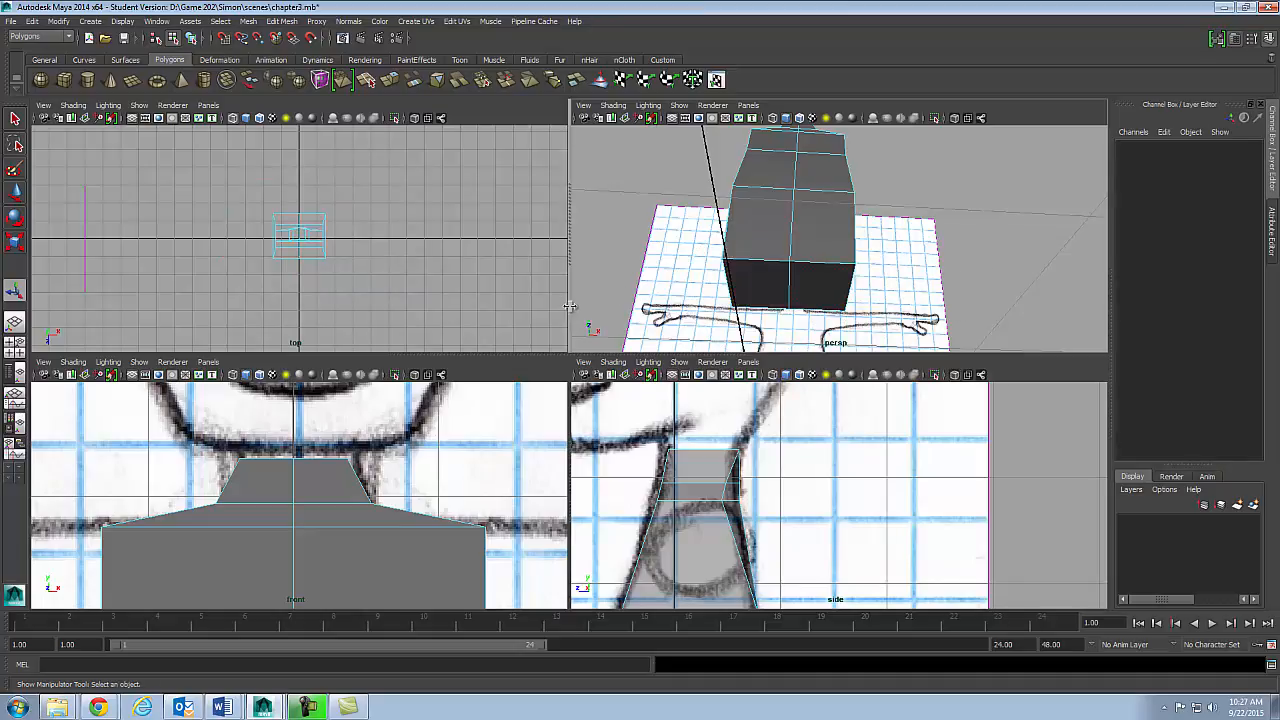
# - Extrude the torso's two bottom faces down about 0.589 in local Z to the crotch and narrow them to a Local Scale X of about 0.718
pyautogui.keyDown('alt'); pyautogui.moveTo(770, 286); pyautogui.dragTo(951, 289); pyautogui.keyUp('alt')
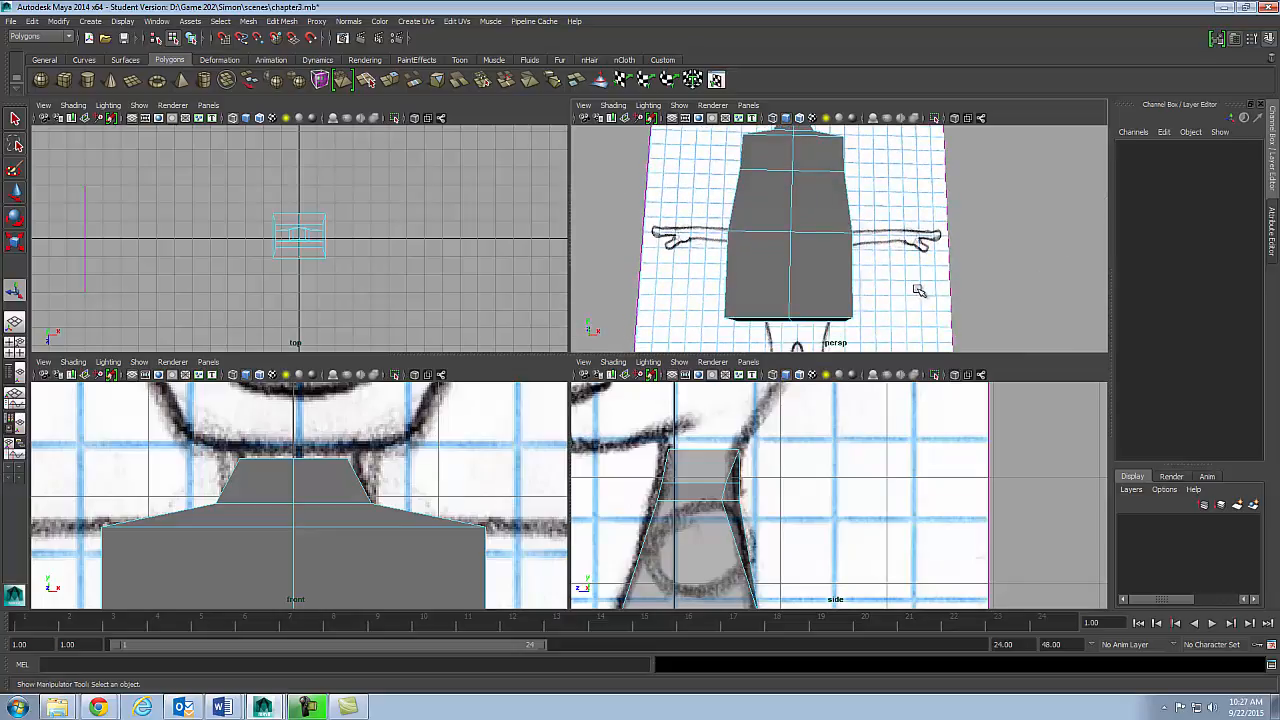
pyautogui.moveTo(486, 466)
pyautogui.keyDown('alt'); pyautogui.mouseDown(button='right')
pyautogui.moveTo(287, 437)
pyautogui.moveTo(345, 445)
pyautogui.mouseUp(button='right'); pyautogui.keyUp('alt')
pyautogui.keyDown('alt'); pyautogui.moveTo(385, 449); pyautogui.dragTo(398, 372, button='middle'); pyautogui.keyUp('alt')
pyautogui.keyDown('alt'); pyautogui.moveTo(733, 335); pyautogui.dragTo(764, 283); pyautogui.keyUp('alt')
pyautogui.click(764, 279)
pyautogui.click(824, 284)
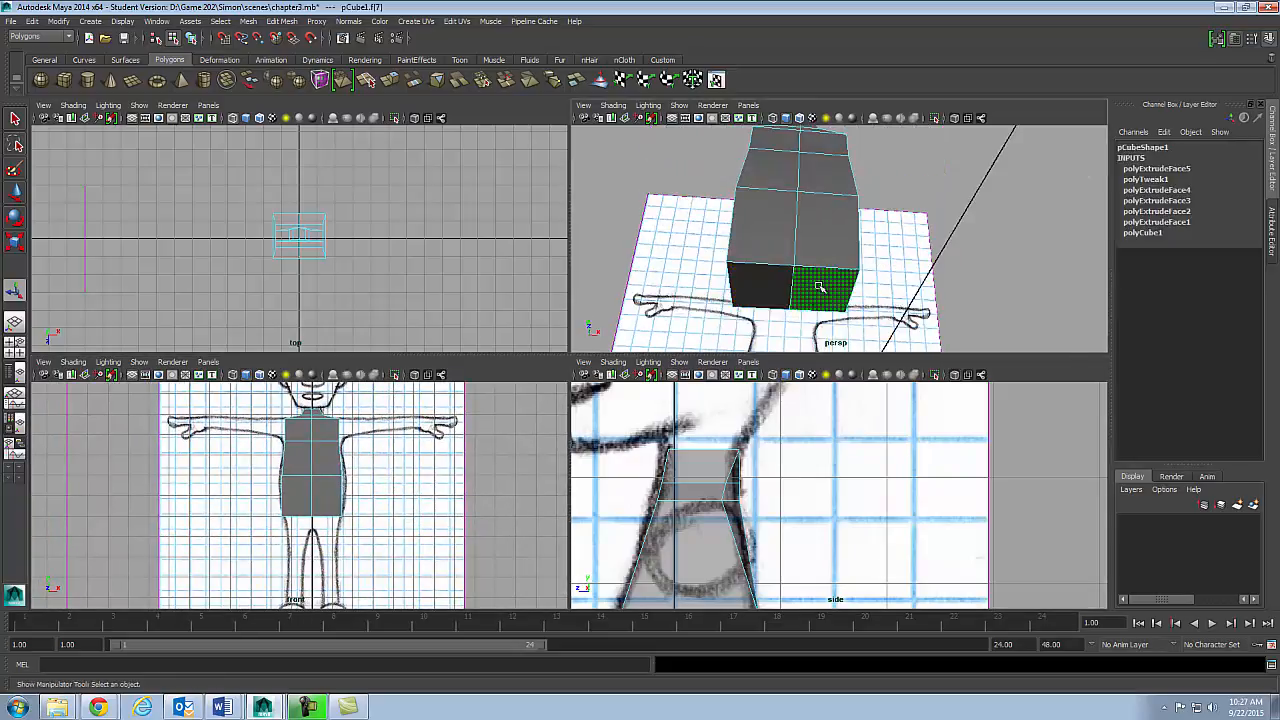
pyautogui.keyDown('shift'); pyautogui.click(759, 291); pyautogui.keyUp('shift')
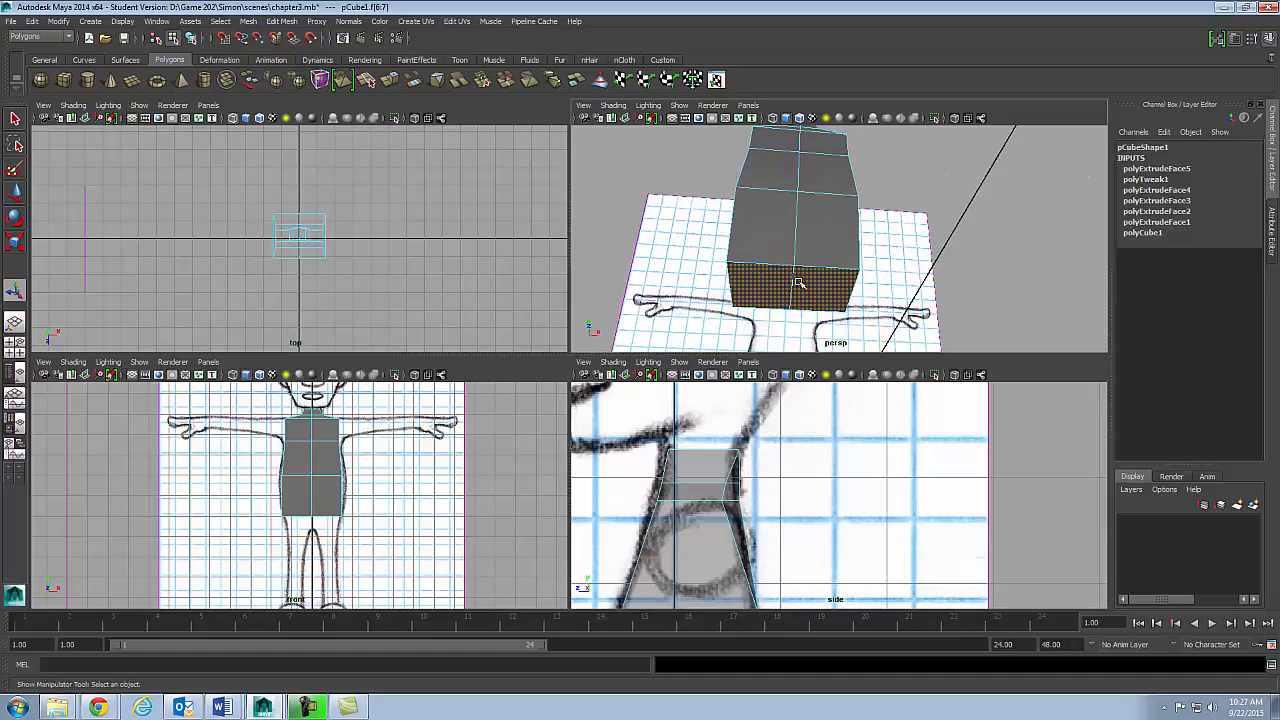
pyautogui.click(281, 21)
pyautogui.click(286, 70)
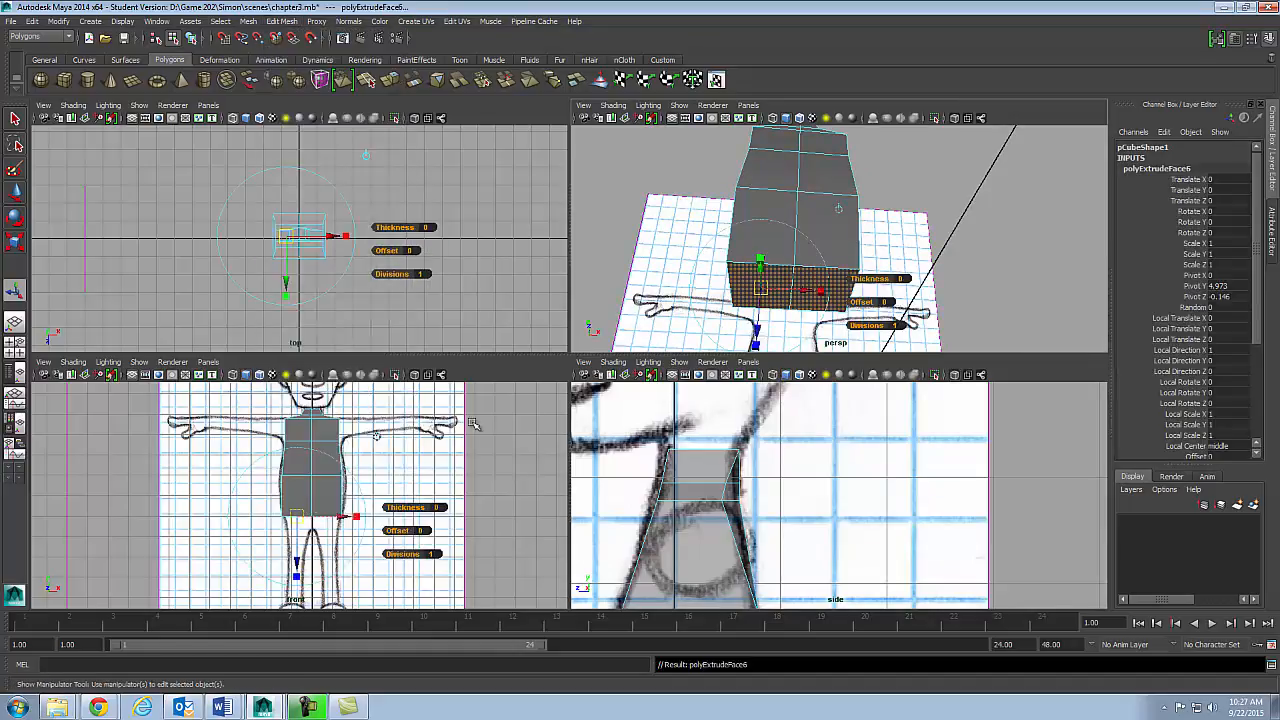
pyautogui.moveTo(296, 563); pyautogui.dragTo(294, 570)
pyautogui.moveTo(352, 530); pyautogui.dragTo(340, 532)
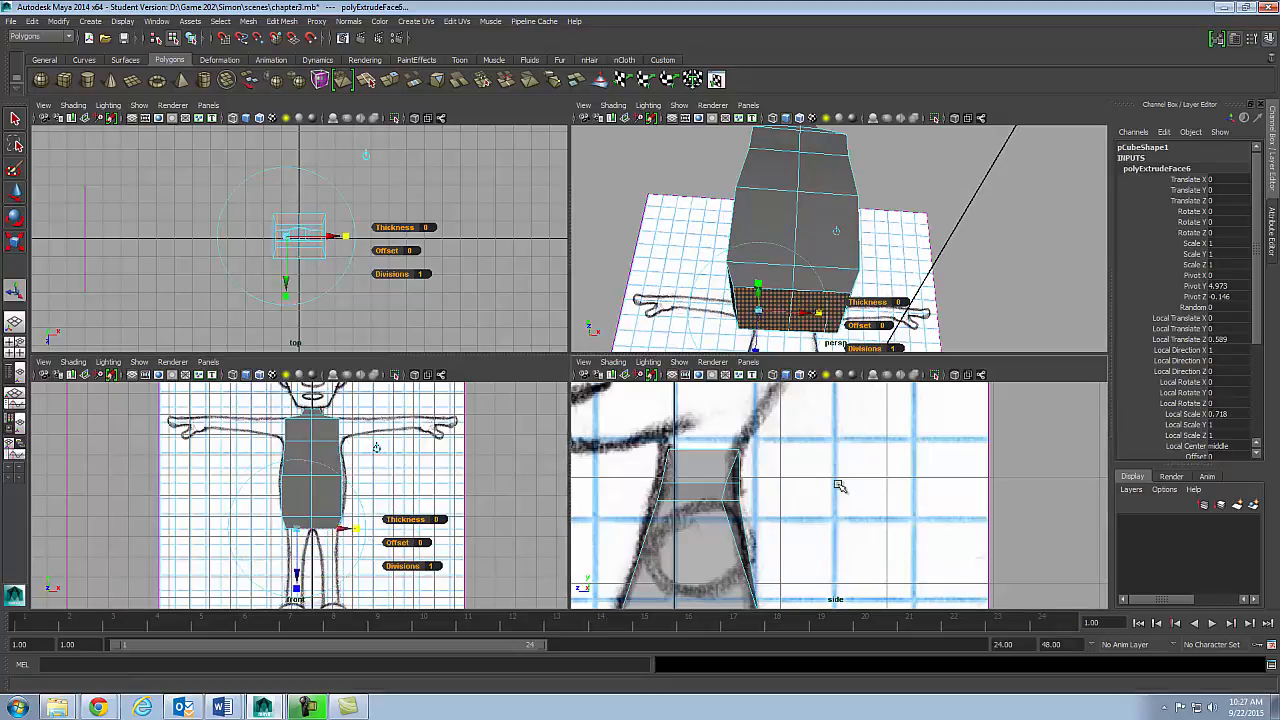
# - Fit the bottom faces to the side sketch with Local Scale Y of about 0.646 and Local Translate Y of about -0.252, turning off side-view X-Ray
pyautogui.scroll(-8, 851, 480)
pyautogui.scroll(8, 819, 494)
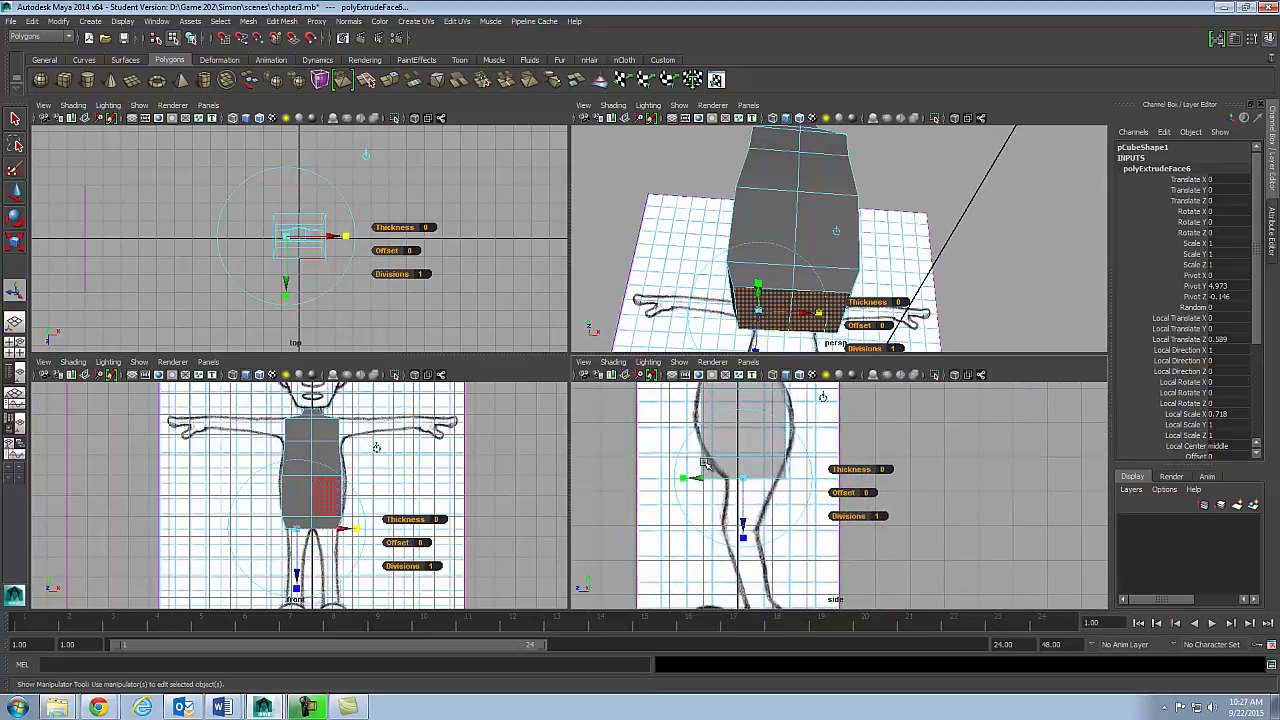
pyautogui.moveTo(684, 478)
pyautogui.mouseDown()
pyautogui.moveTo(706, 477)
pyautogui.moveTo(696, 469)
pyautogui.mouseUp()
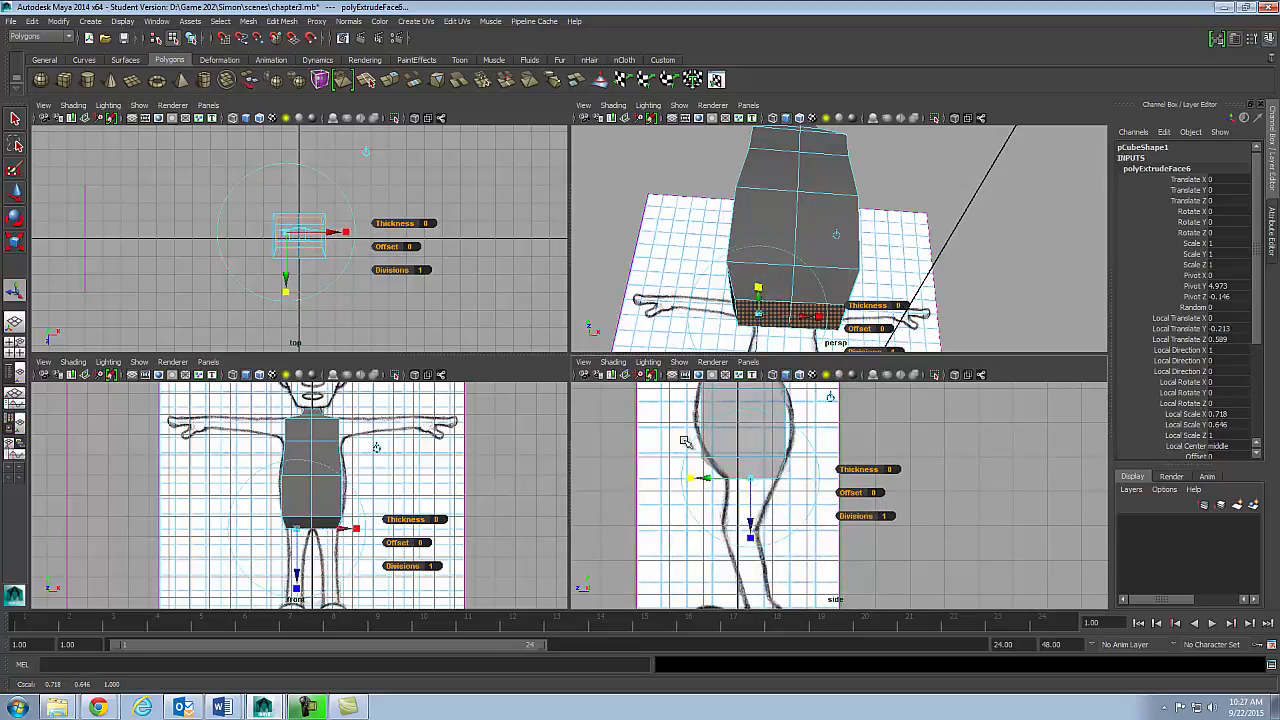
pyautogui.click(612, 367)
pyautogui.click(662, 496)
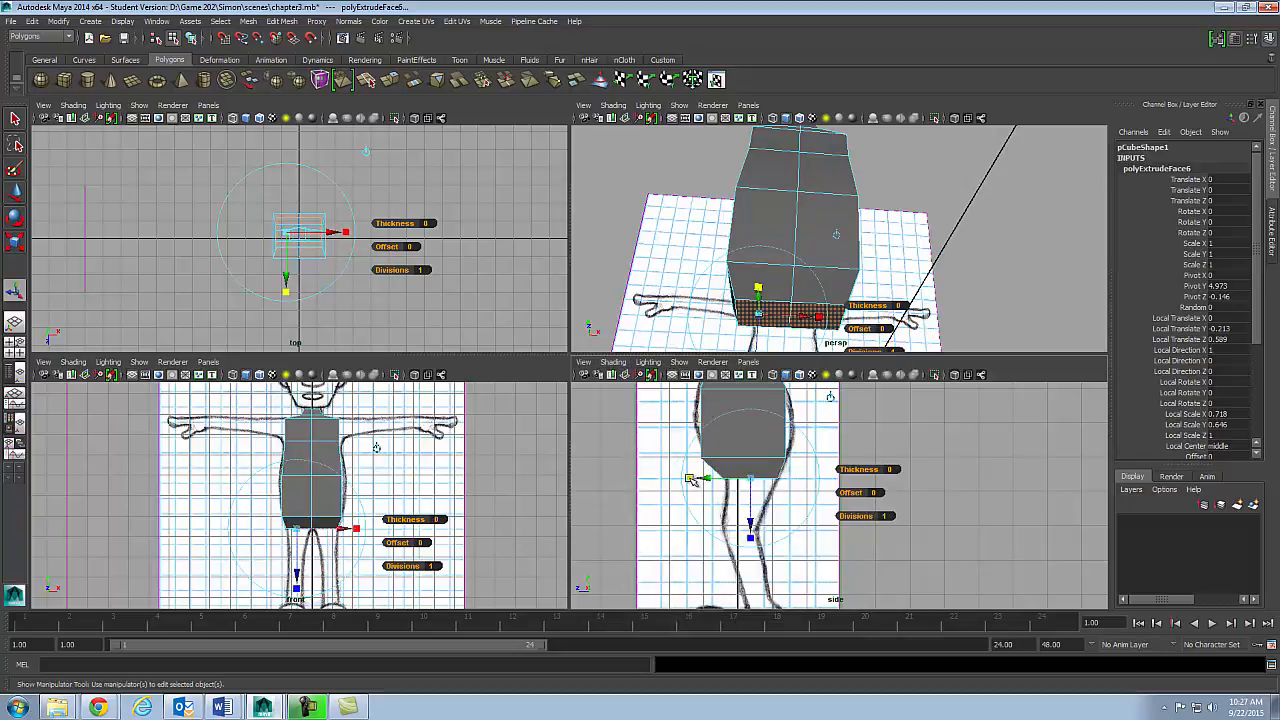
pyautogui.moveTo(702, 476); pyautogui.dragTo(703, 481)
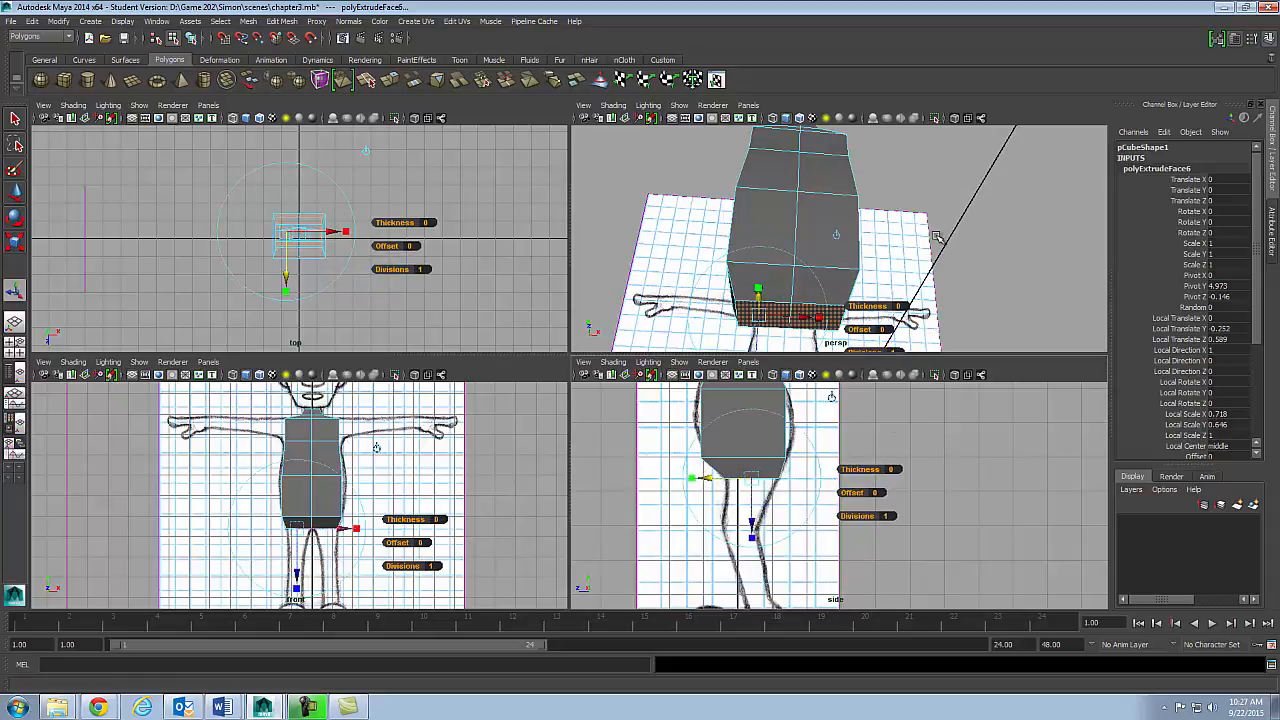
# - Return to object mode and compare the body's smoothed and unsmoothed displays in an enlarged perspective view, ending on the unsmoothed one
pyautogui.press('F8')
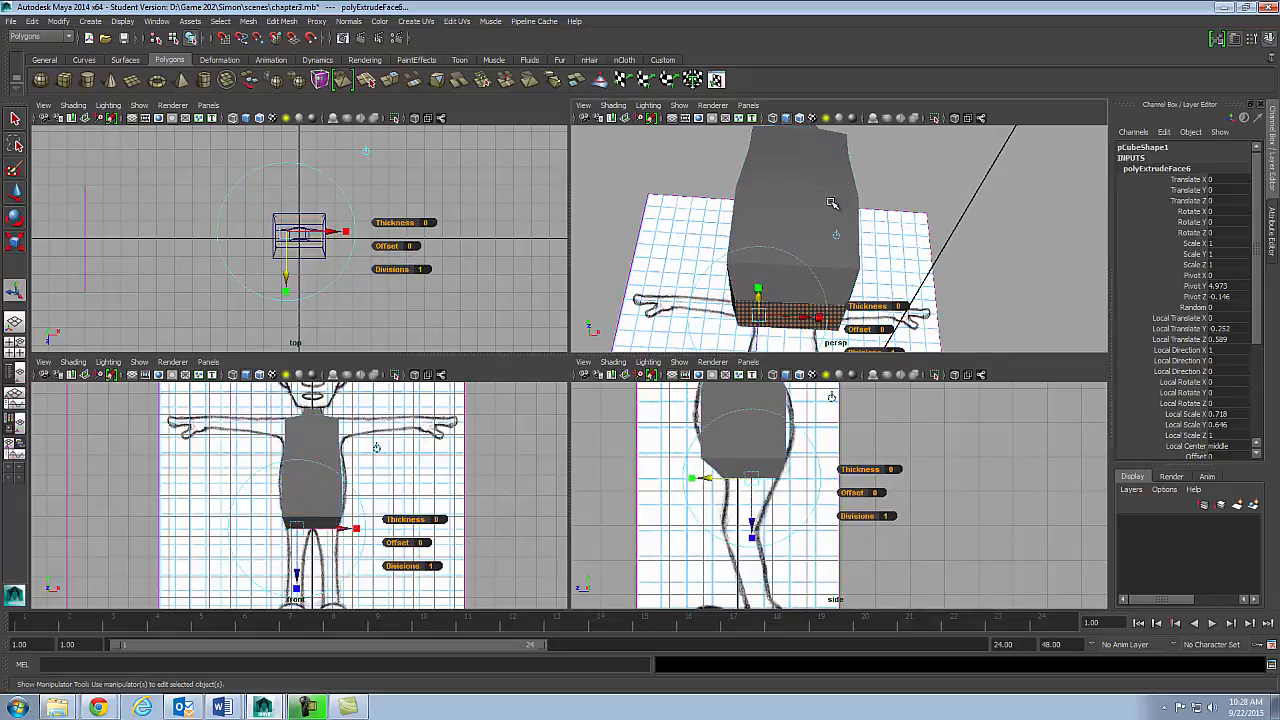
pyautogui.keyDown('alt'); pyautogui.moveTo(848, 192); pyautogui.dragTo(810, 270); pyautogui.keyUp('alt')
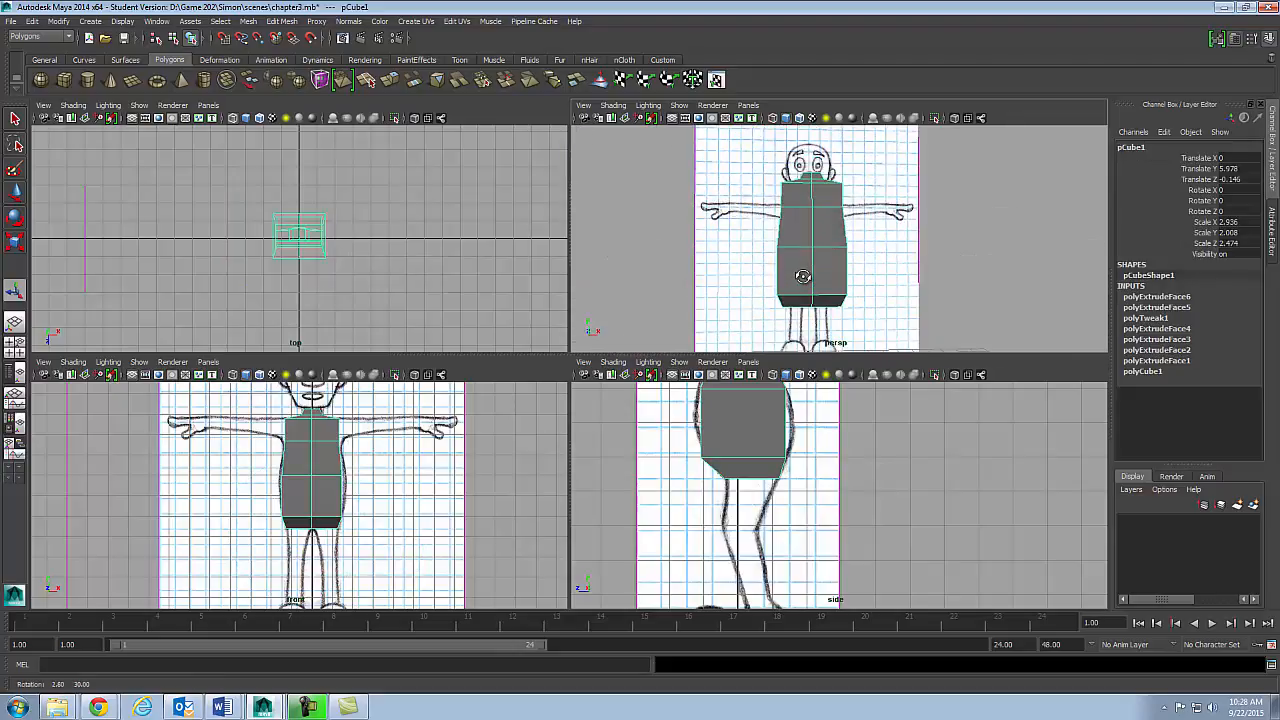
pyautogui.press('3')
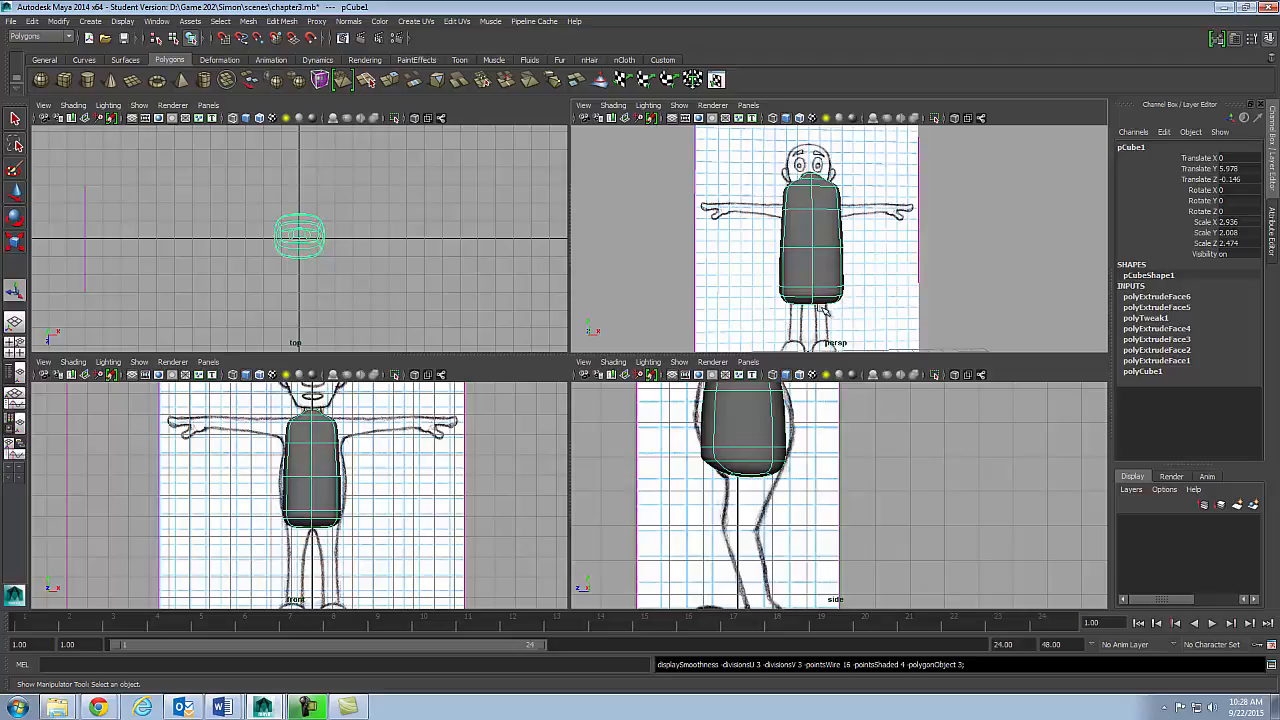
pyautogui.press('space')
pyautogui.moveTo(629, 506)
pyautogui.keyDown('alt'); pyautogui.mouseDown()
pyautogui.moveTo(674, 373)
pyautogui.moveTo(666, 386)
pyautogui.moveTo(538, 369)
pyautogui.mouseUp(); pyautogui.keyUp('alt')
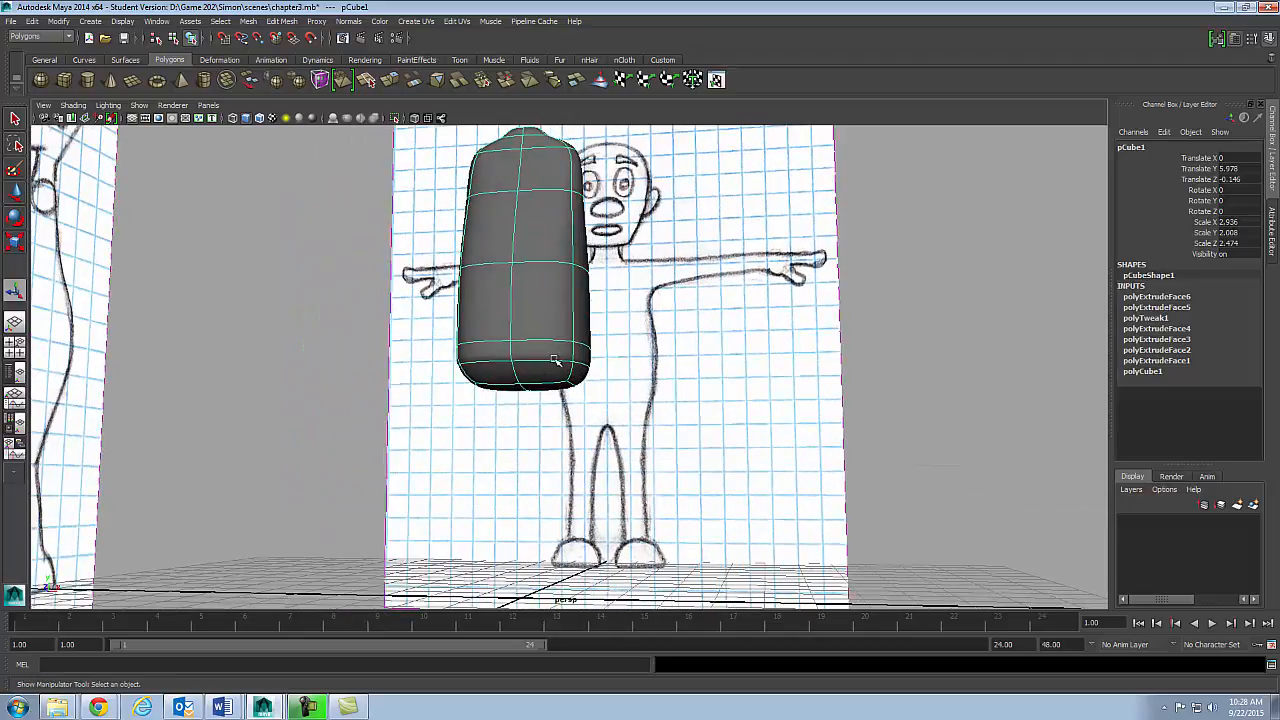
pyautogui.press('1')
pyautogui.press('3')
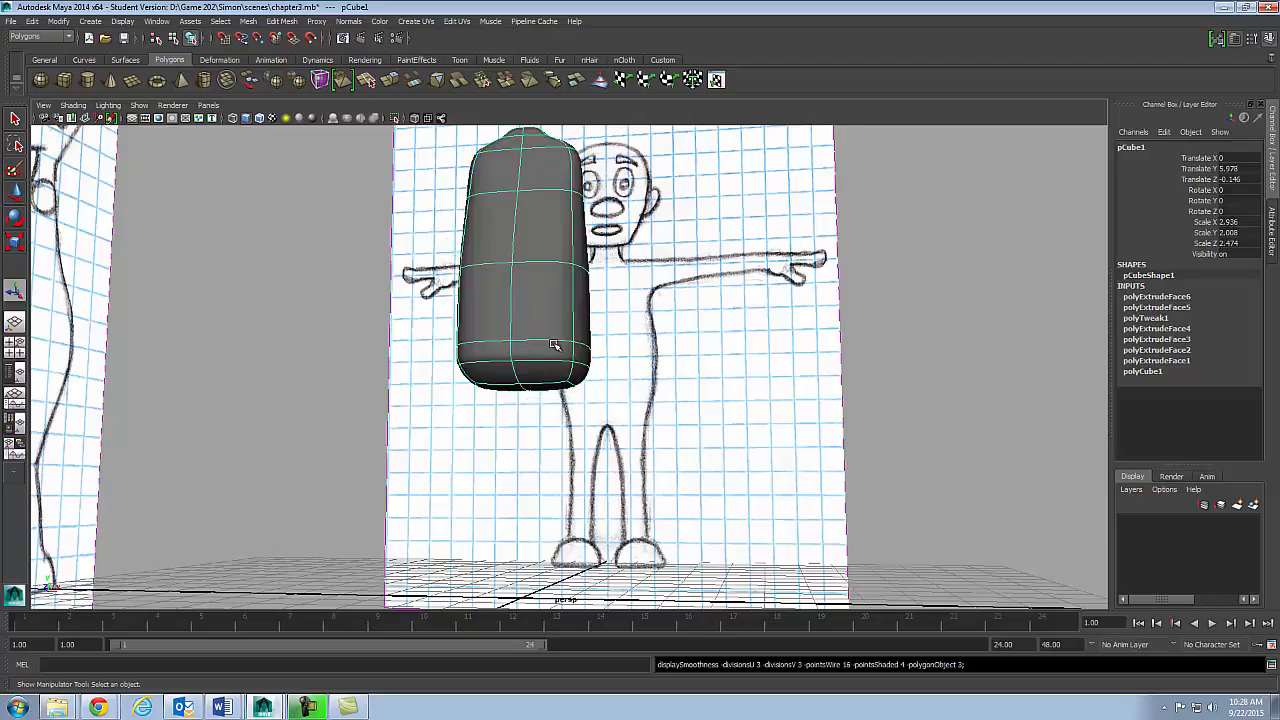
pyautogui.press('1')
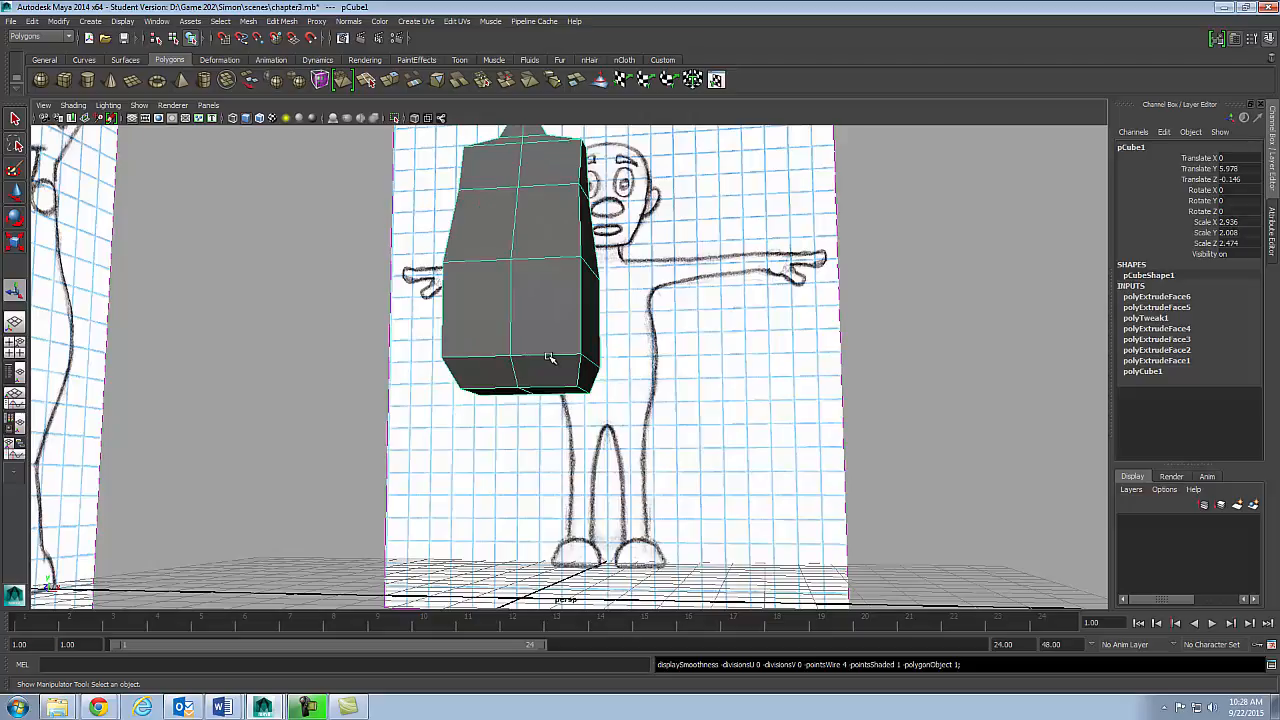
# - Examine the body from above, below and the sides against the sketches in smoothed and unsmoothed display, ending on unsmoothed
pyautogui.keyDown('alt'); pyautogui.moveTo(588, 417); pyautogui.dragTo(545, 365); pyautogui.keyUp('alt')
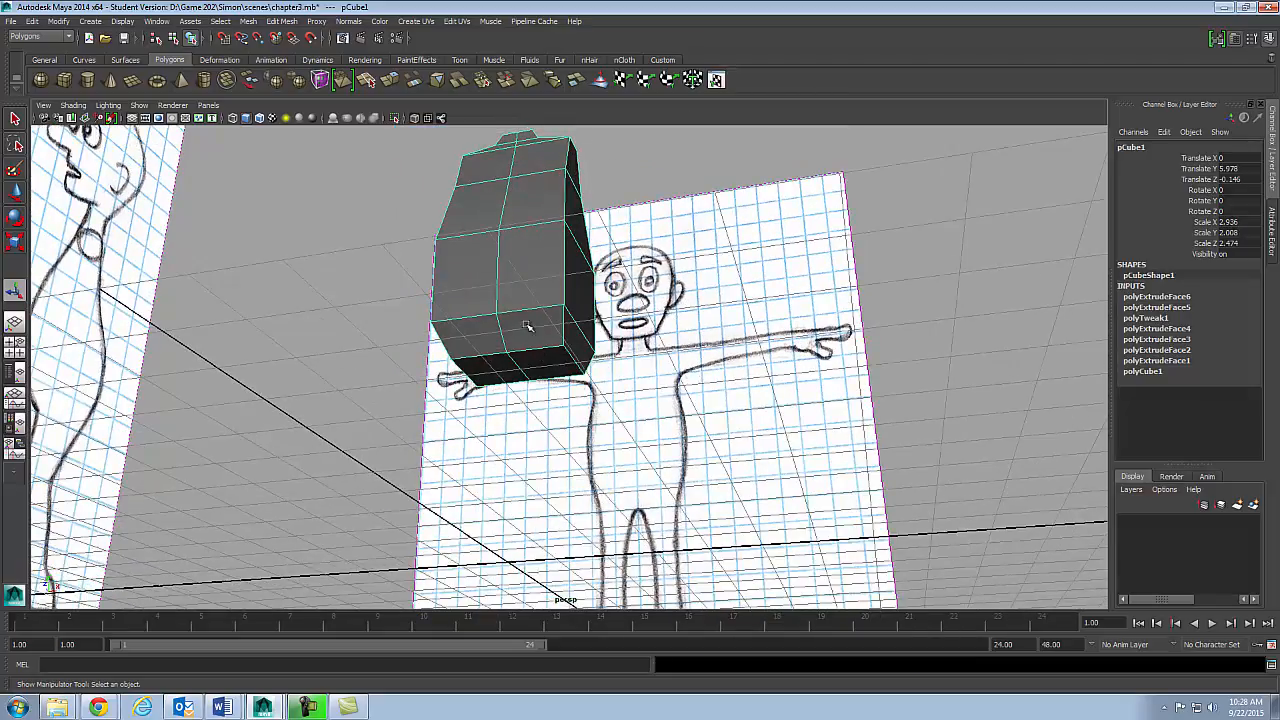
pyautogui.moveTo(520, 228)
pyautogui.keyDown('alt'); pyautogui.mouseDown()
pyautogui.moveTo(520, 297)
pyautogui.moveTo(530, 282)
pyautogui.mouseUp(); pyautogui.keyUp('alt')
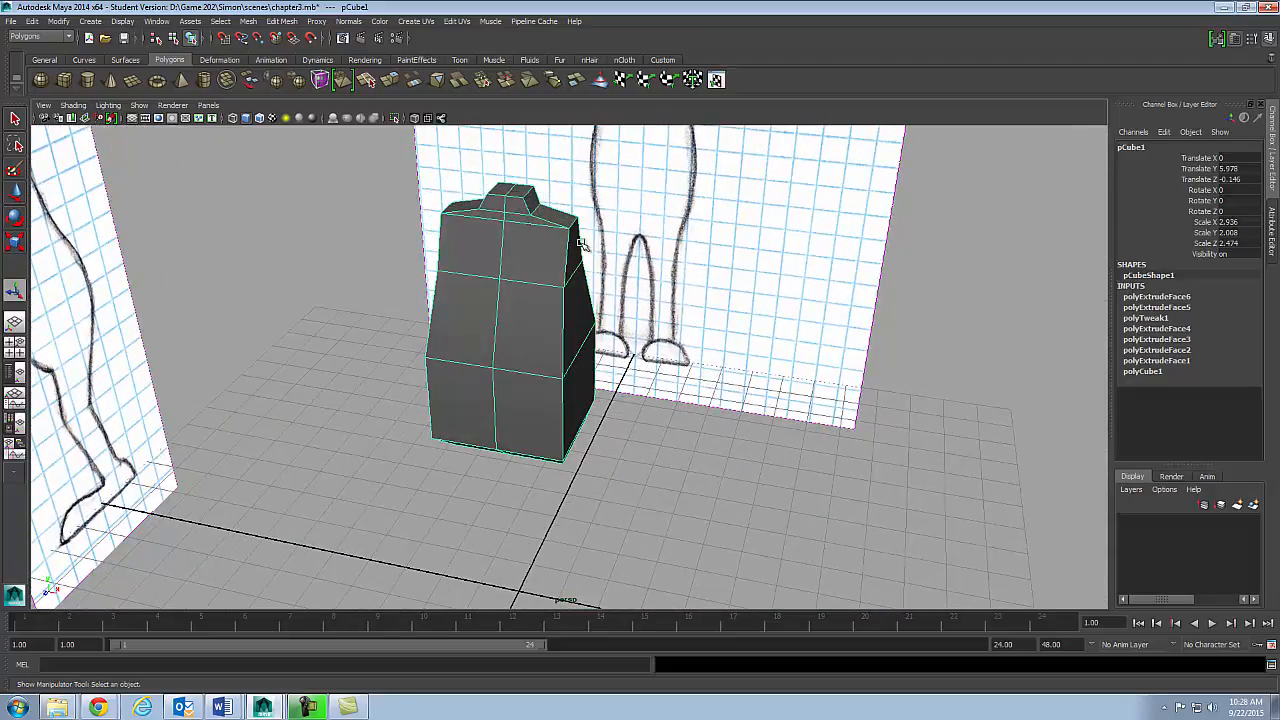
pyautogui.moveTo(602, 468)
pyautogui.keyDown('alt'); pyautogui.mouseDown()
pyautogui.moveTo(603, 429)
pyautogui.moveTo(565, 368)
pyautogui.mouseUp(); pyautogui.keyUp('alt')
pyautogui.press('3')
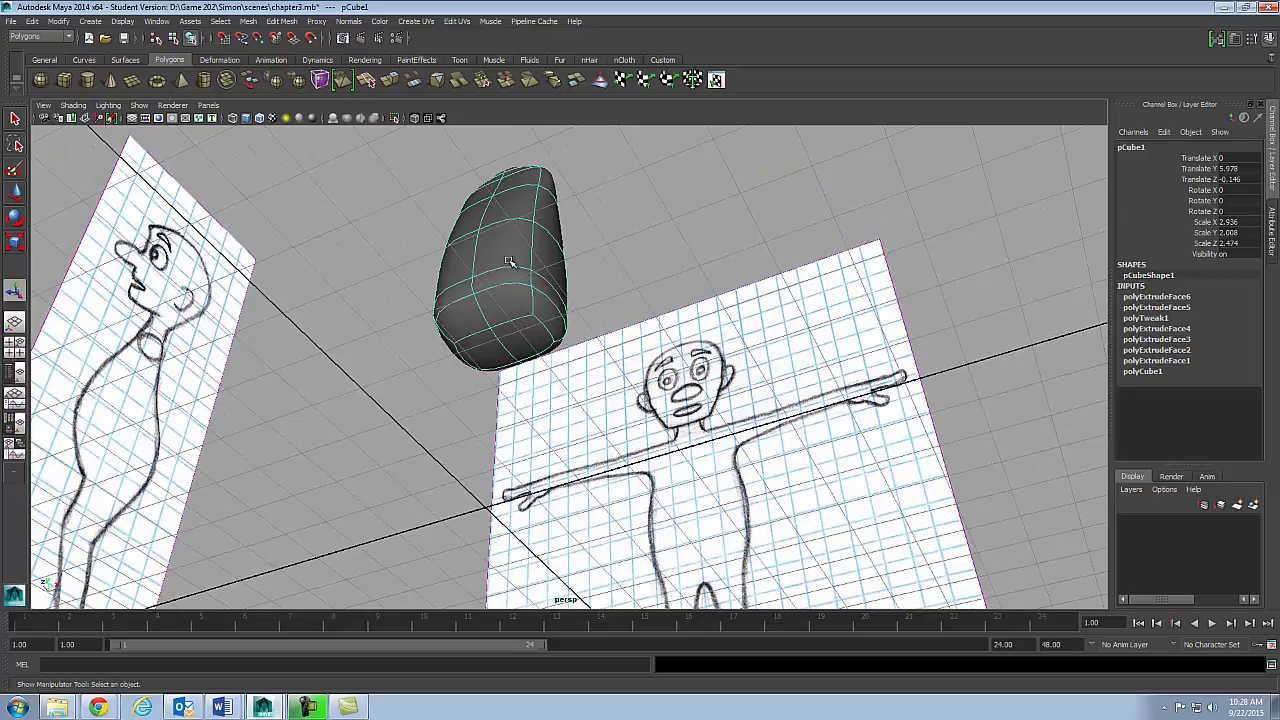
pyautogui.keyDown('alt'); pyautogui.moveTo(511, 263); pyautogui.dragTo(521, 338); pyautogui.keyUp('alt')
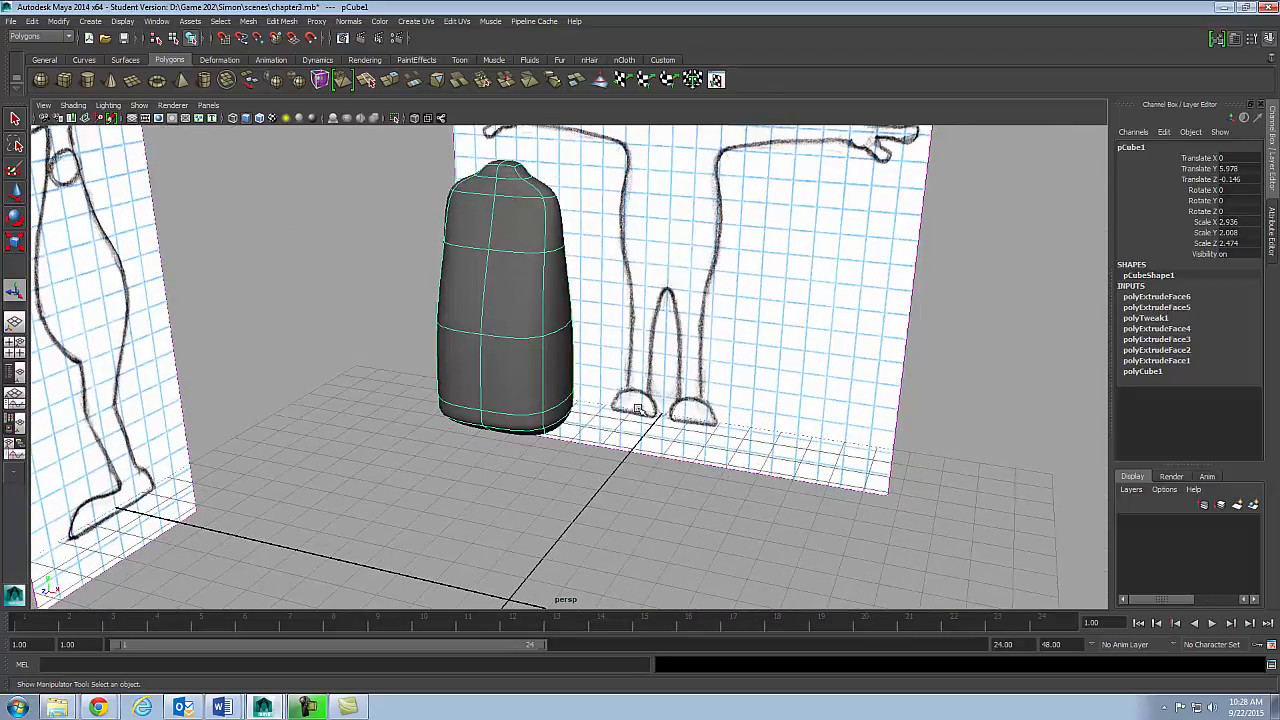
pyautogui.keyDown('alt'); pyautogui.moveTo(619, 477); pyautogui.dragTo(608, 456); pyautogui.keyUp('alt')
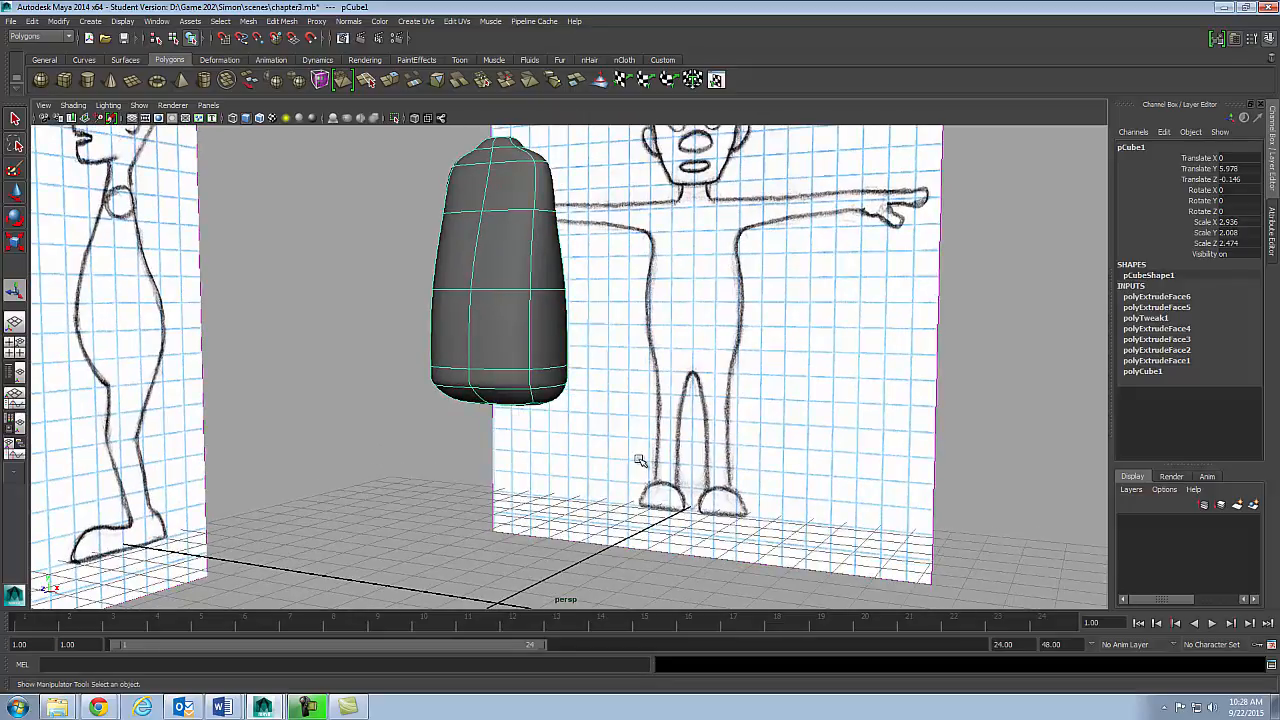
pyautogui.keyDown('alt'); pyautogui.moveTo(657, 466); pyautogui.dragTo(653, 421, button='middle'); pyautogui.keyUp('alt')
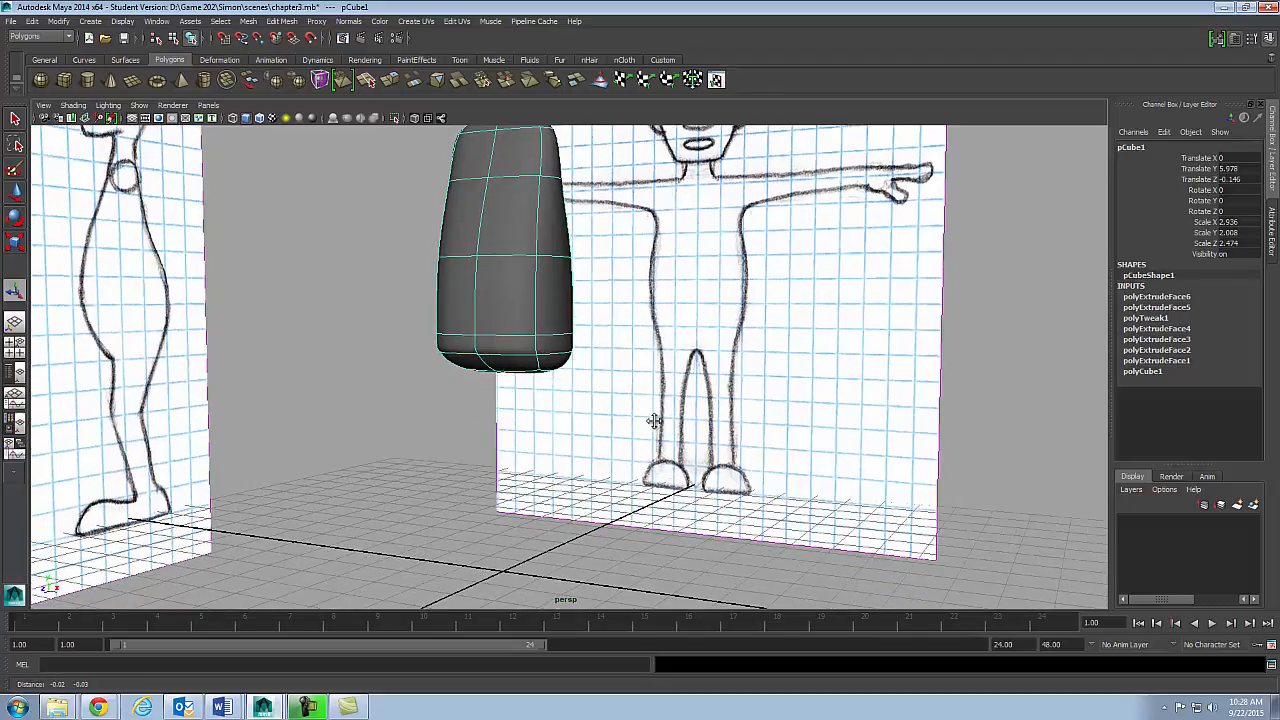
pyautogui.moveTo(653, 421)
pyautogui.keyDown('alt'); pyautogui.mouseDown()
pyautogui.moveTo(543, 420)
pyautogui.moveTo(570, 426)
pyautogui.mouseUp(); pyautogui.keyUp('alt')
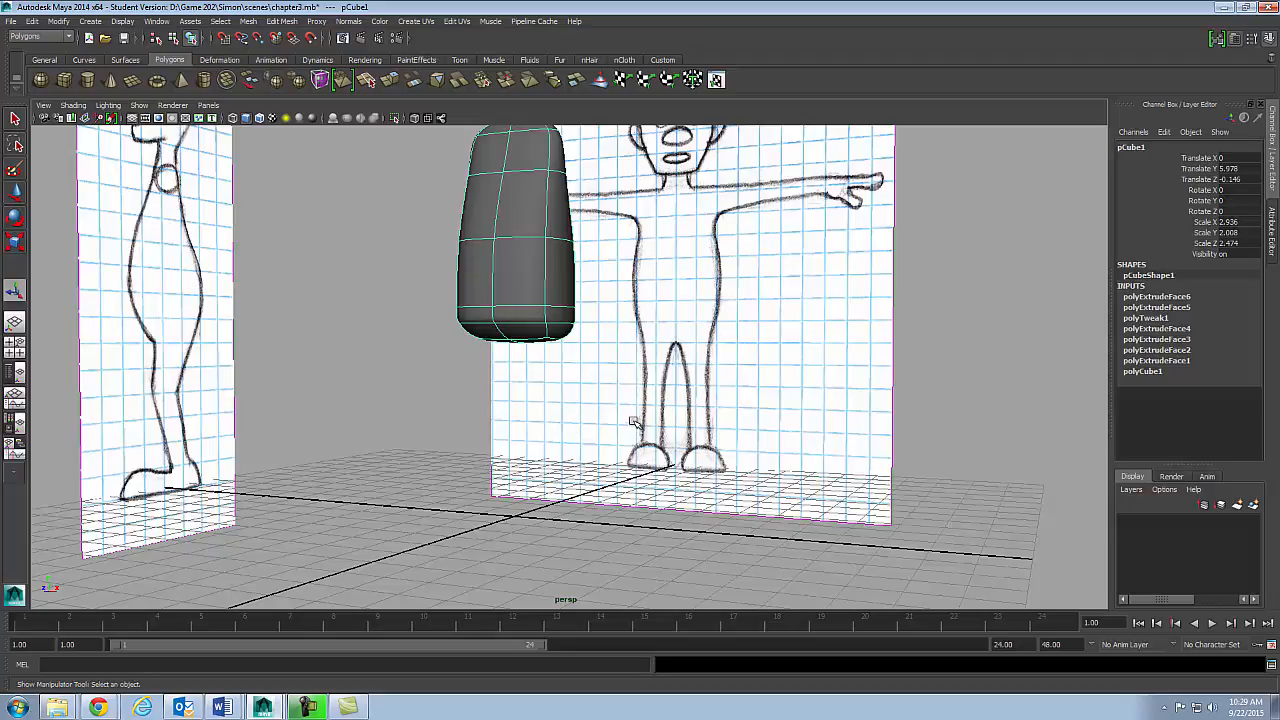
pyautogui.press('1')
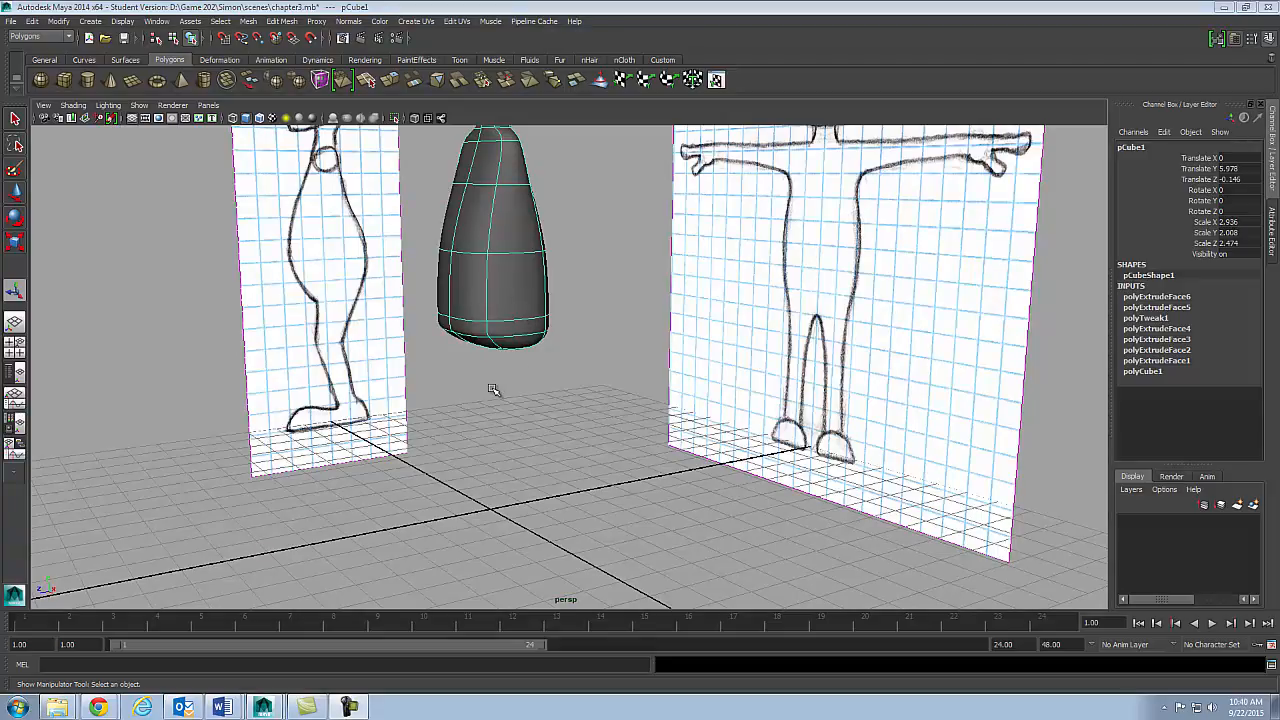
pyautogui.keyDown('alt'); pyautogui.moveTo(493, 391); pyautogui.dragTo(537, 371); pyautogui.keyUp('alt')
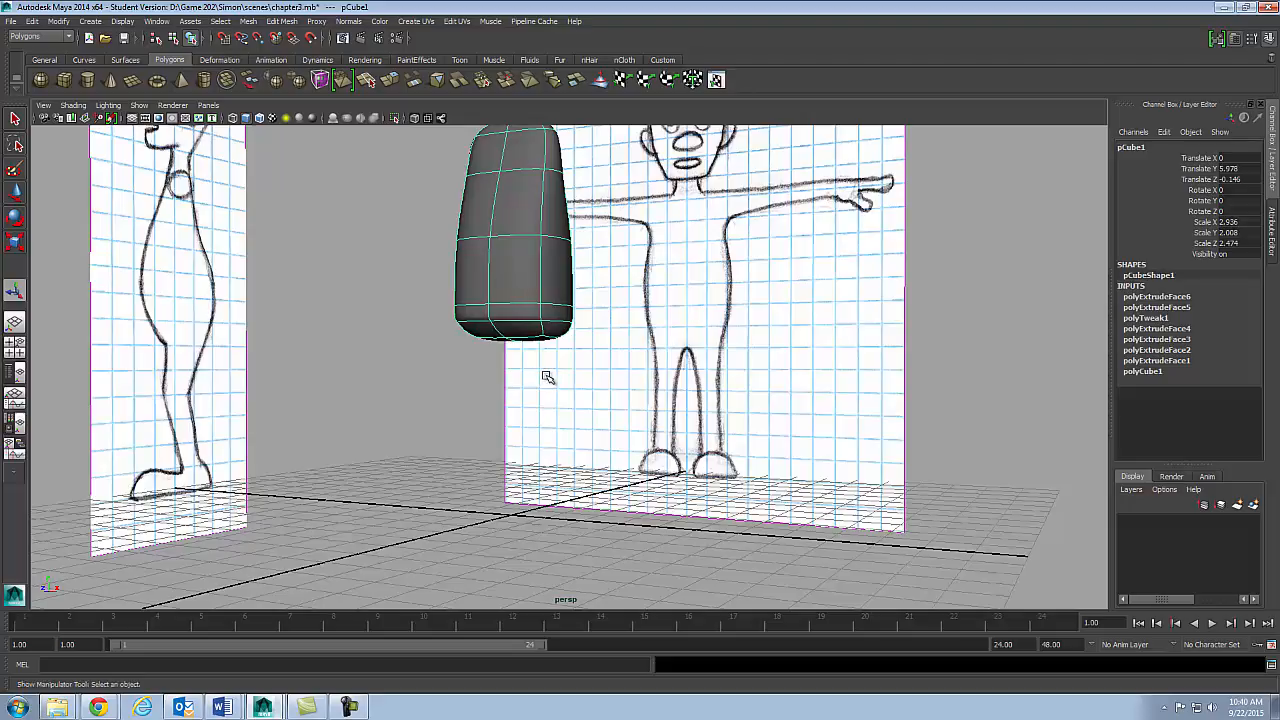
pyautogui.press('1')
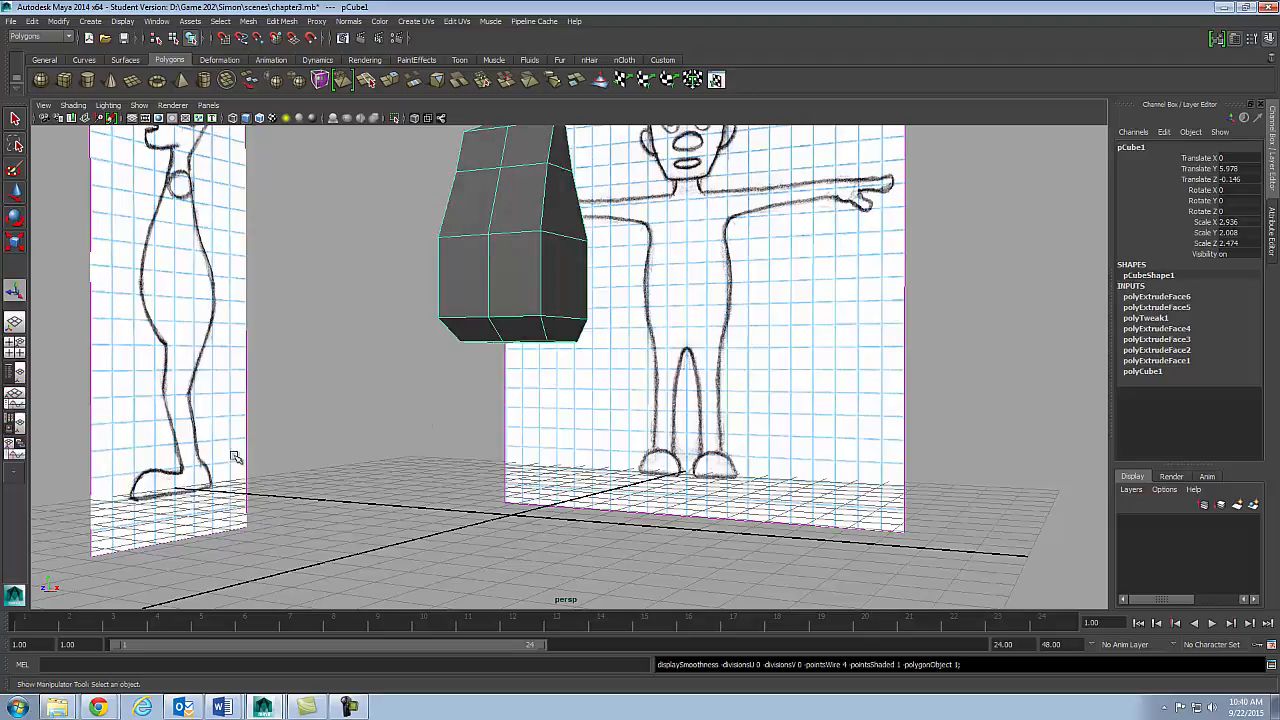
# - Switch to the four-view layout and select the row of vertices along the hip line just above the crotch, comparing the smoothed shape
pyautogui.click(15, 346)
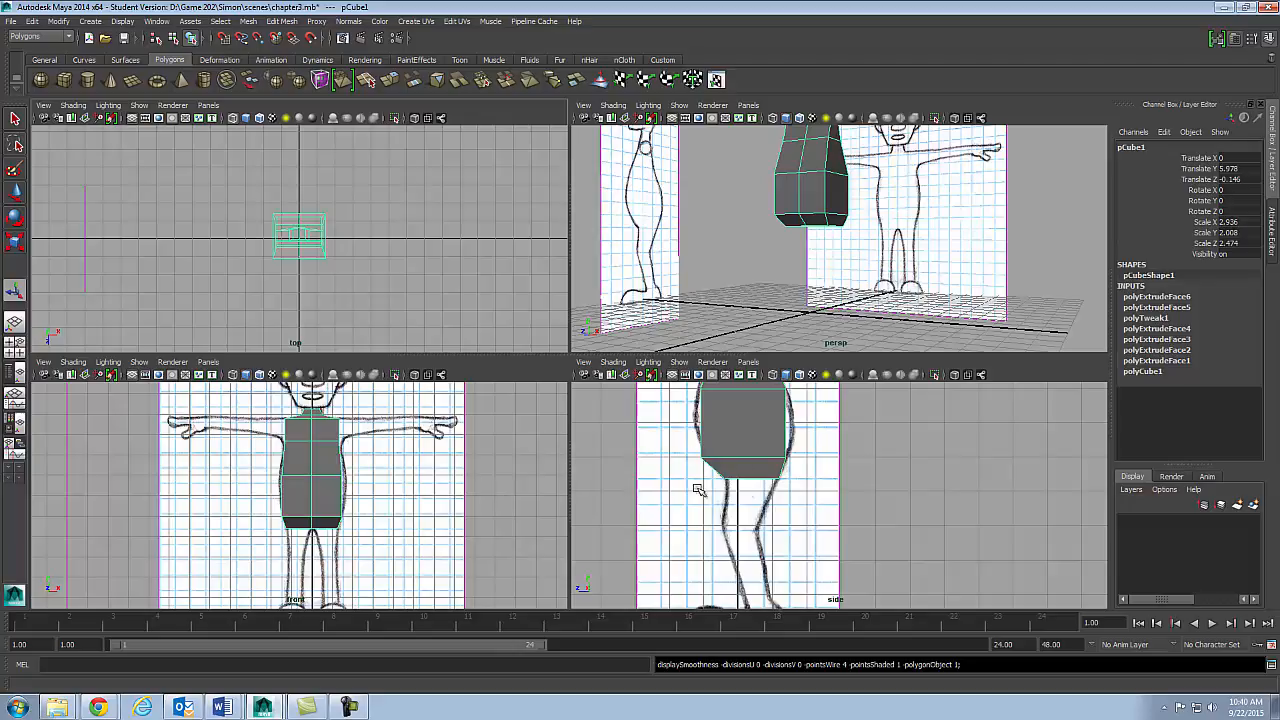
pyautogui.keyDown('alt'); pyautogui.moveTo(824, 276); pyautogui.dragTo(824, 263); pyautogui.keyUp('alt')
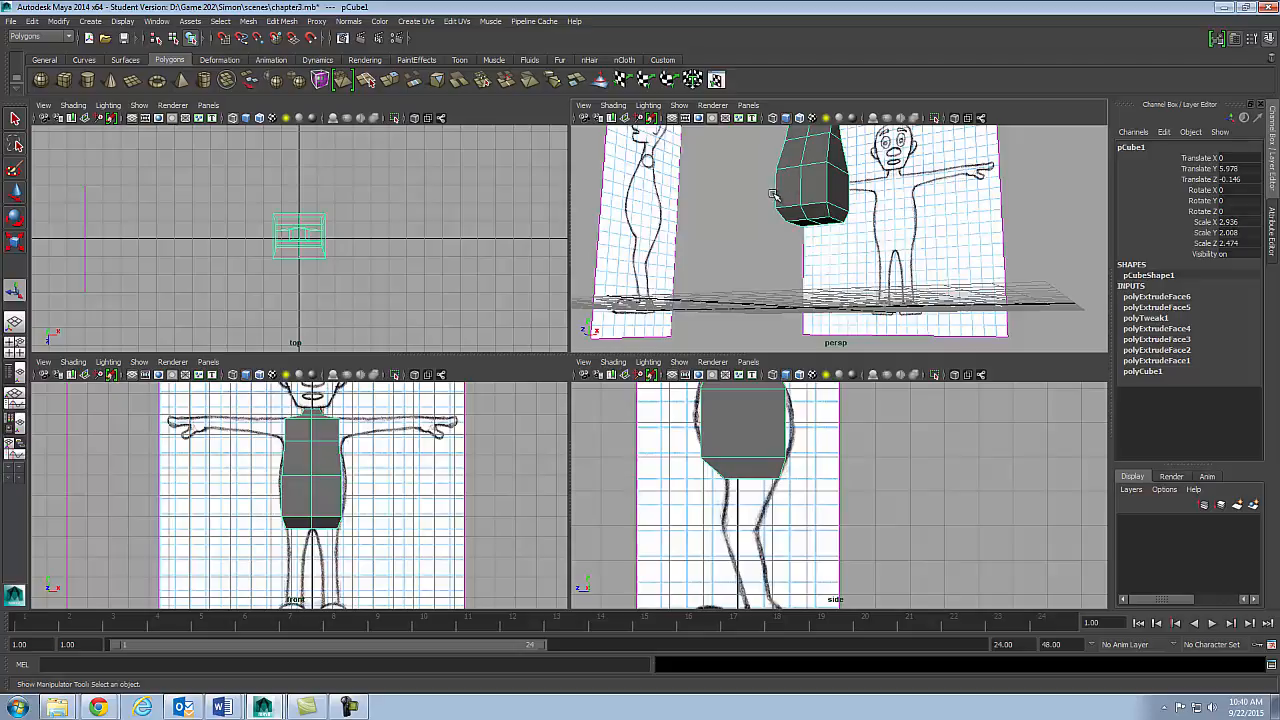
pyautogui.keyDown('alt'); pyautogui.moveTo(876, 236); pyautogui.dragTo(857, 257); pyautogui.keyUp('alt')
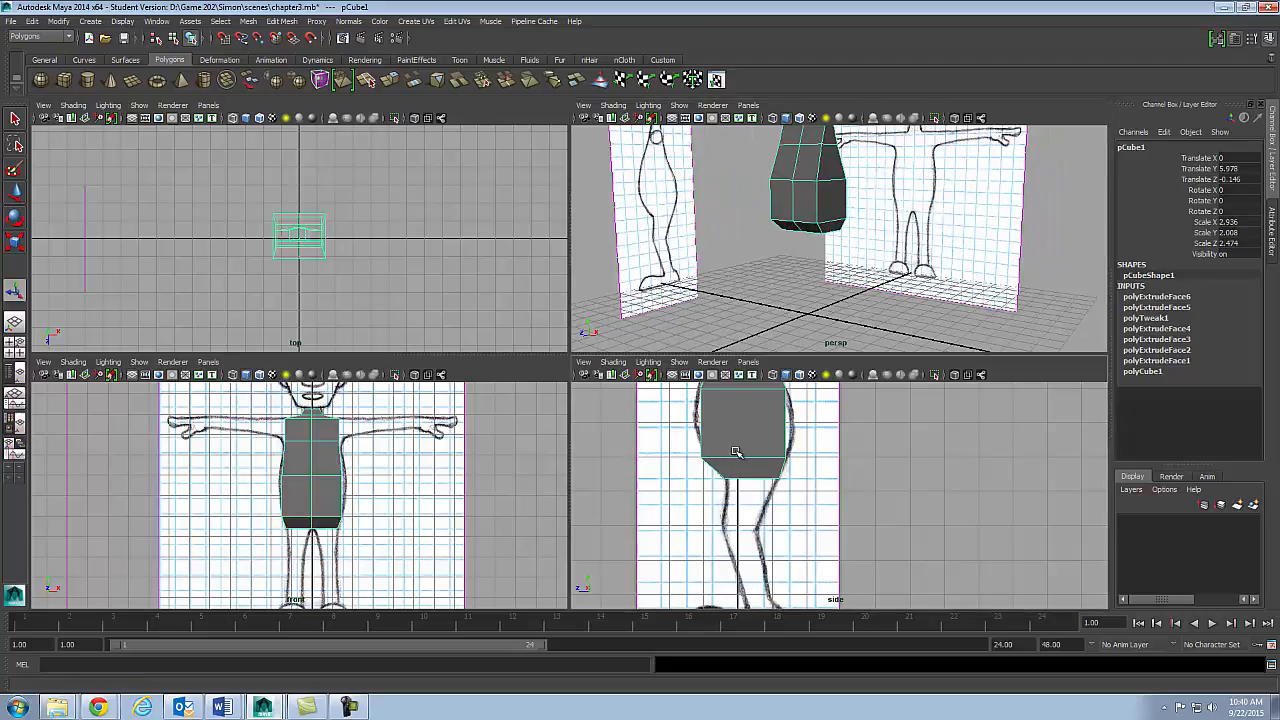
pyautogui.press('F9')
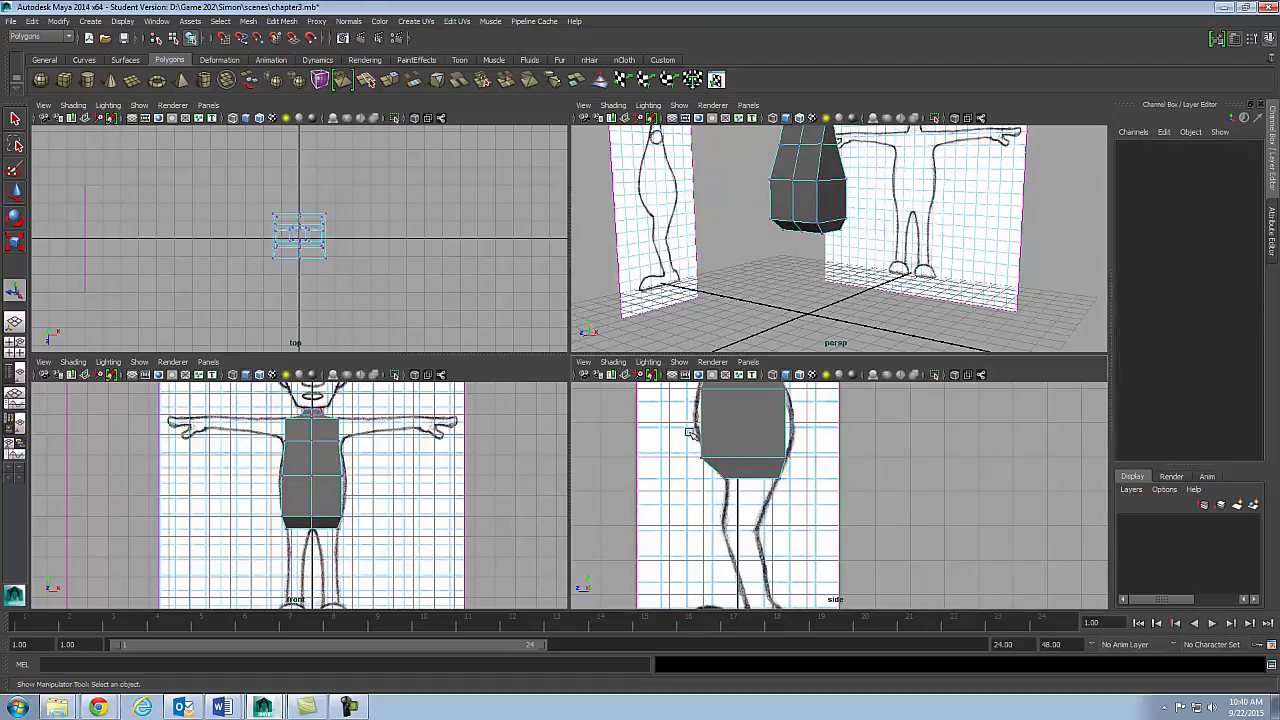
pyautogui.moveTo(667, 441); pyautogui.dragTo(810, 463)
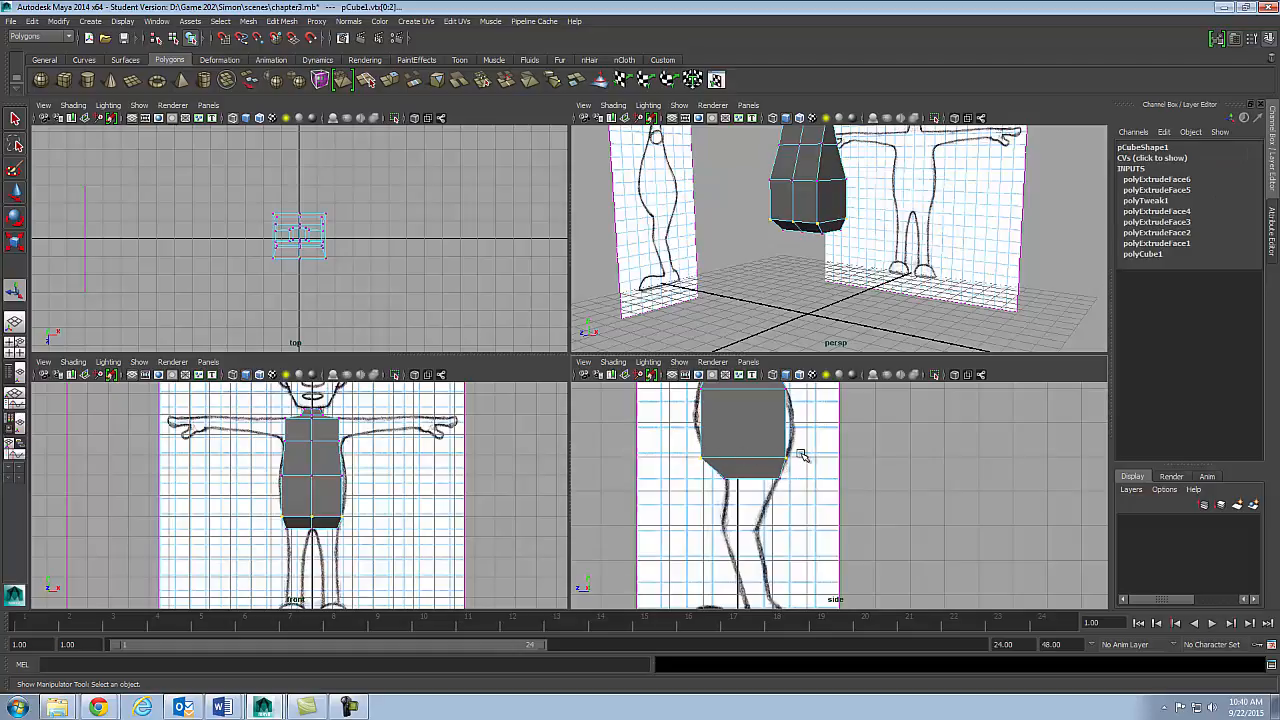
pyautogui.press('3')
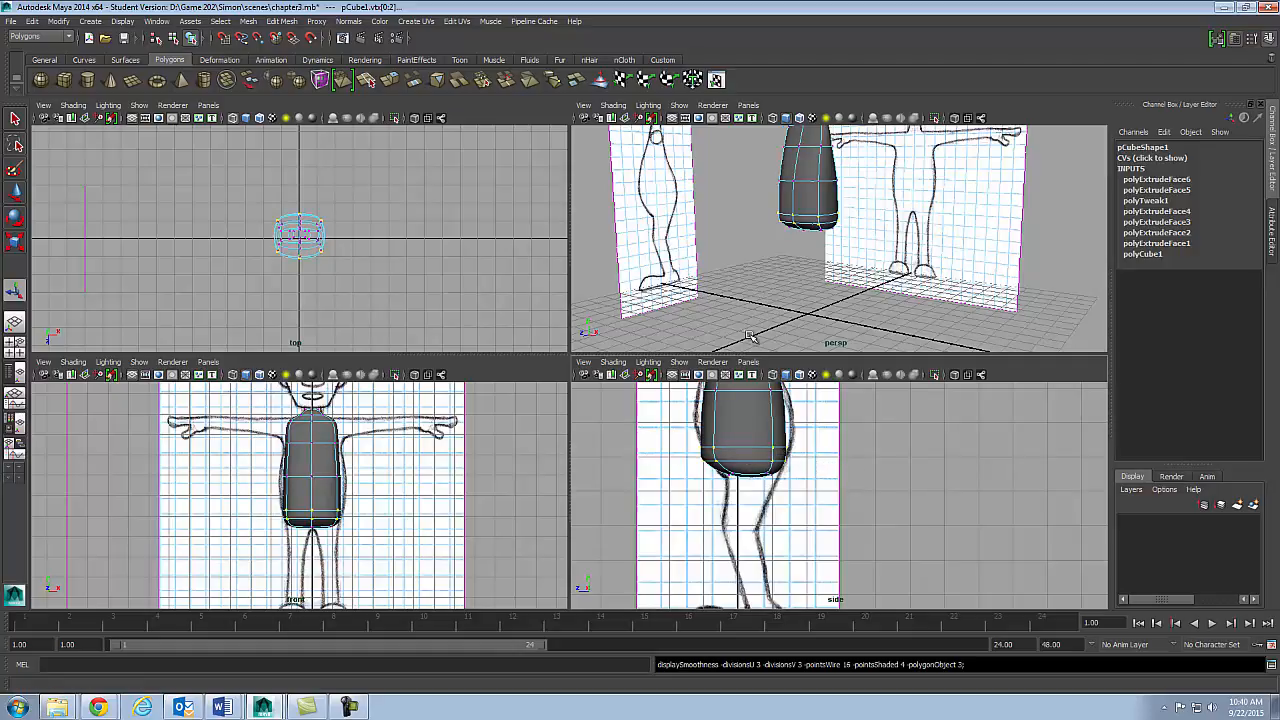
pyautogui.press('1')
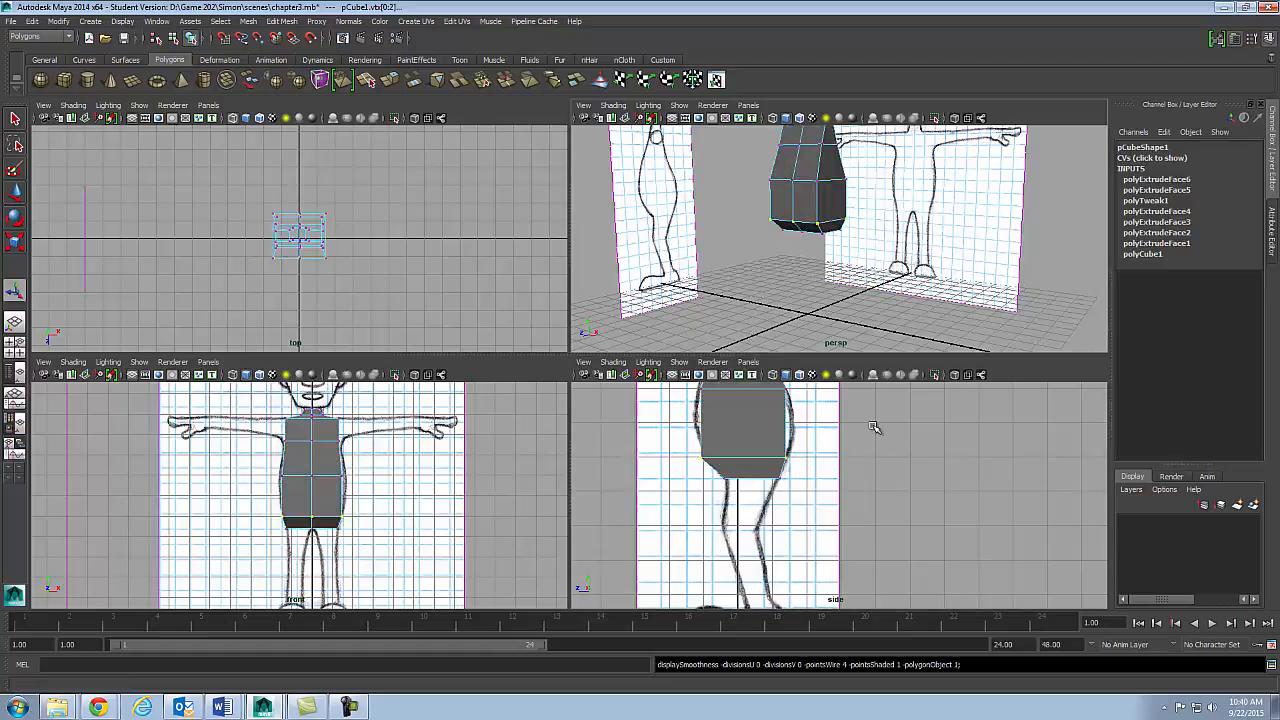
pyautogui.keyDown('alt'); pyautogui.moveTo(855, 284); pyautogui.dragTo(887, 277); pyautogui.keyUp('alt')
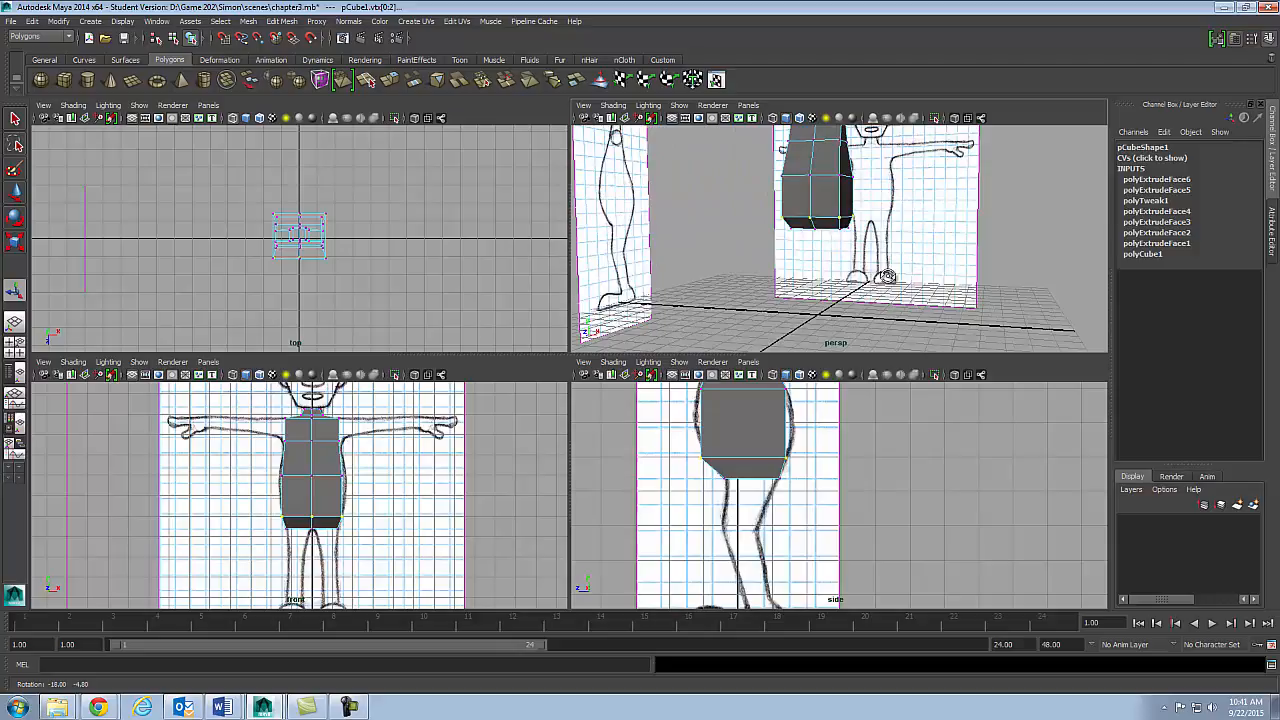
pyautogui.keyDown('alt'); pyautogui.moveTo(887, 276); pyautogui.dragTo(904, 274); pyautogui.keyUp('alt')
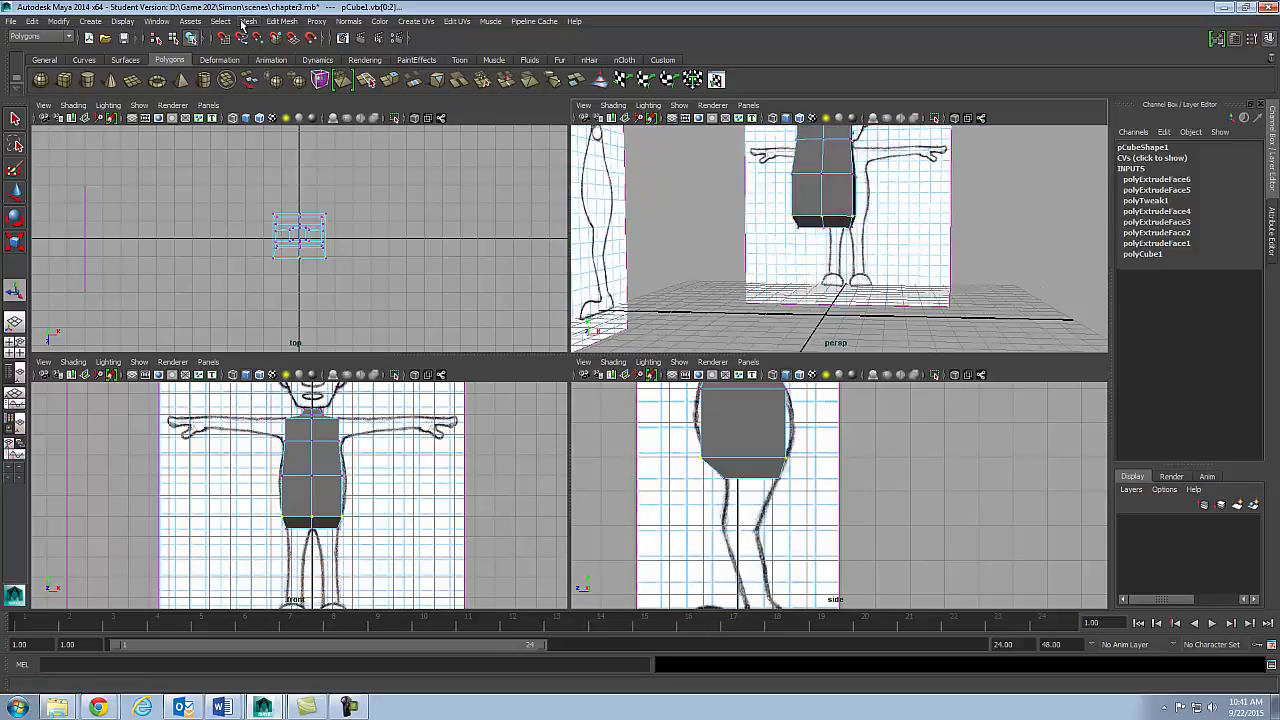
# - Merge the selected hip vertices with a threshold of 0.01 and always merging for two vertices
pyautogui.click(285, 22)
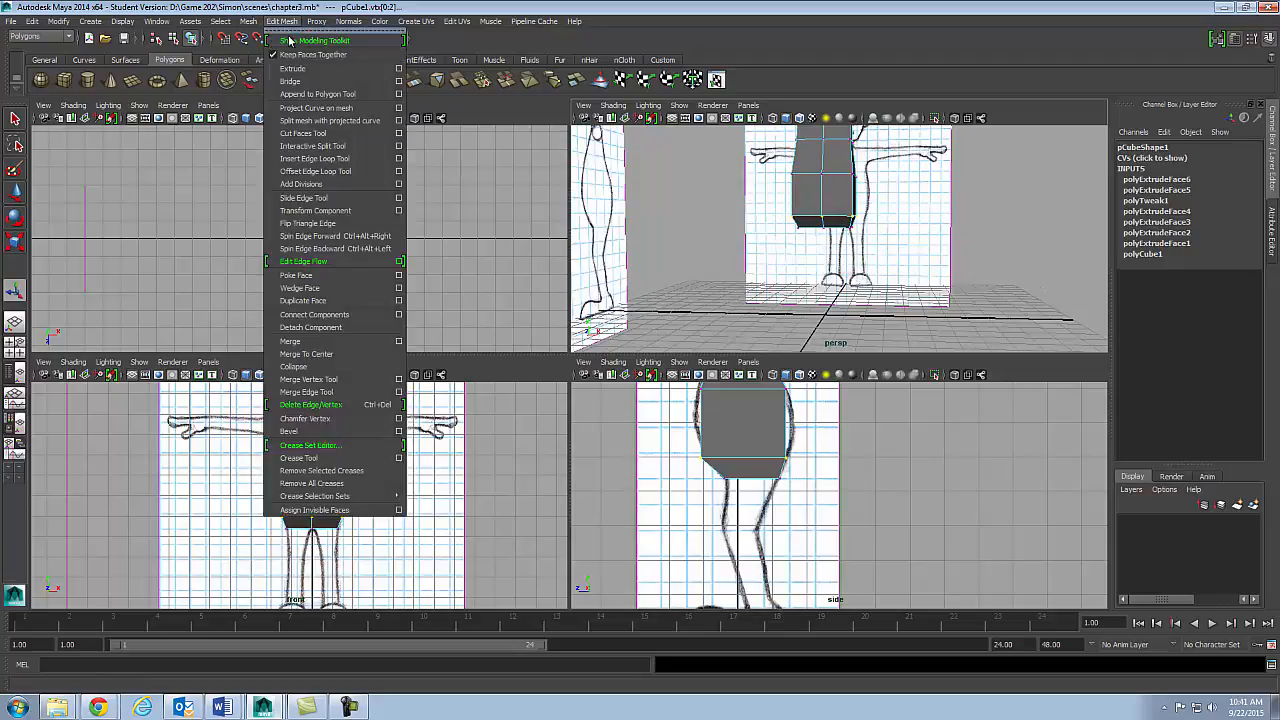
pyautogui.click(399, 343)
pyautogui.moveTo(594, 248); pyautogui.dragTo(449, 113)
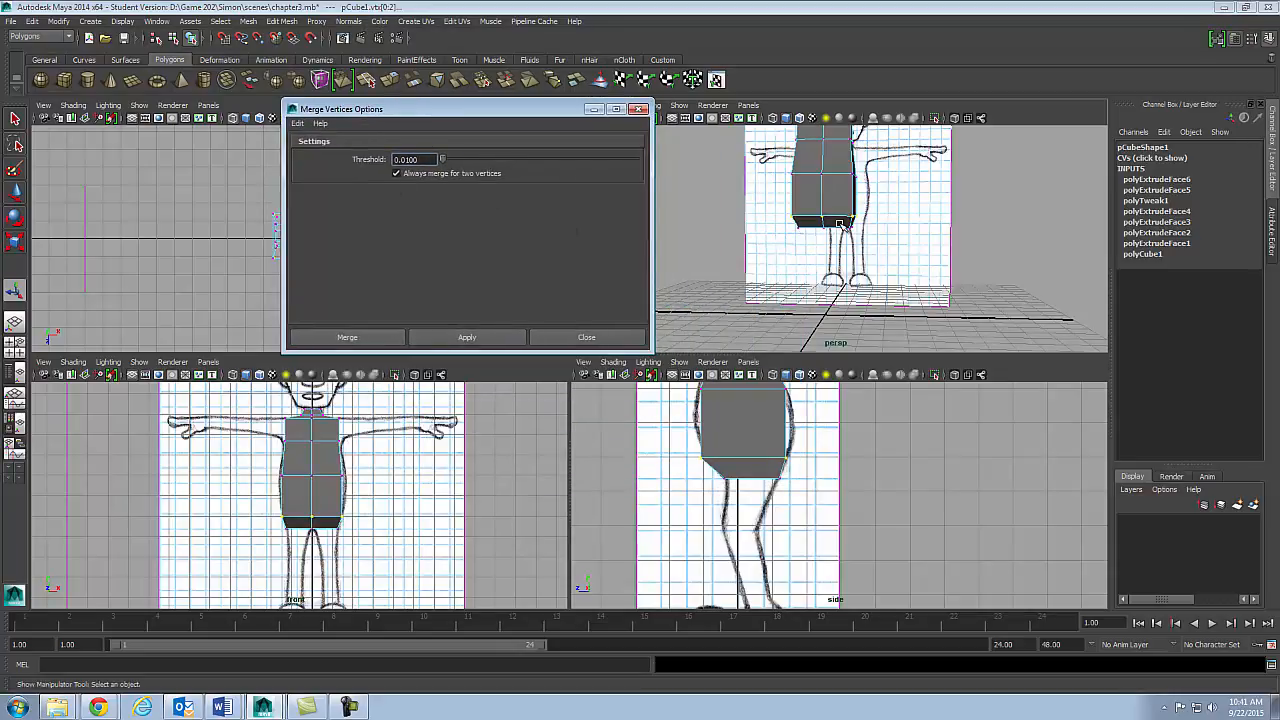
pyautogui.click(470, 338)
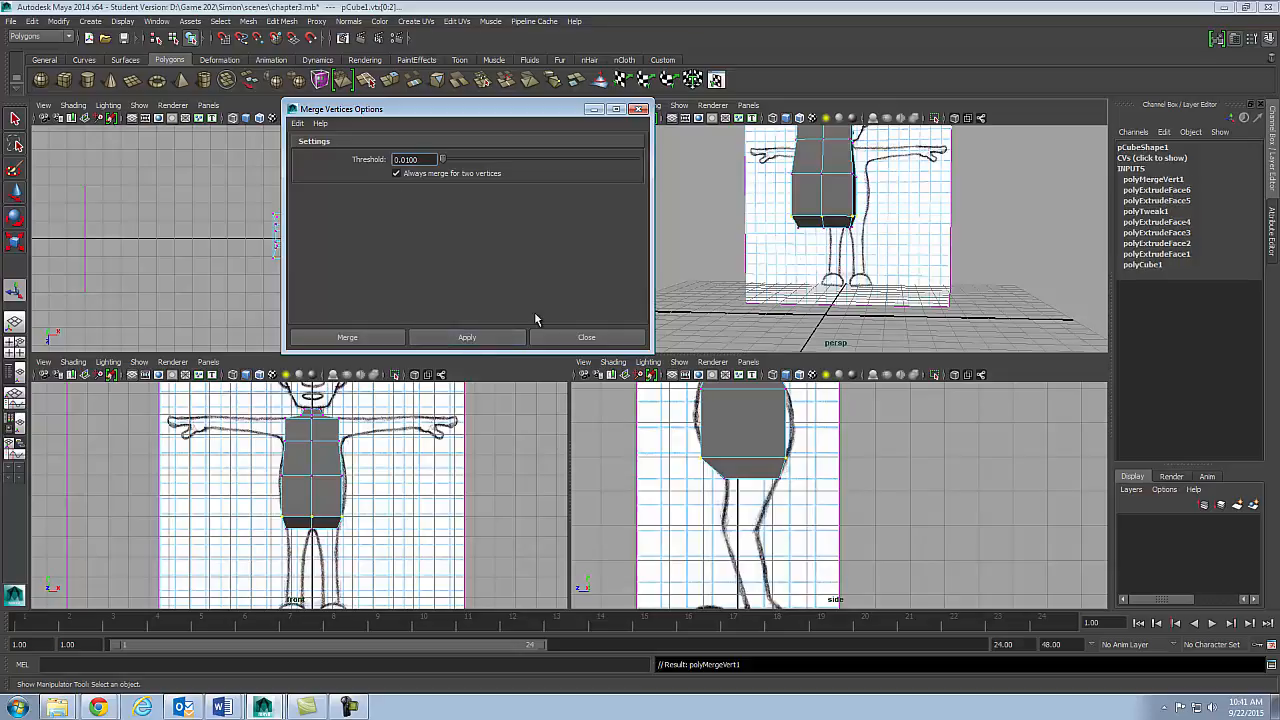
# - Deselect the vertices, close the merge options, and inspect the body in smoothed display before returning to the unsmoothed one
pyautogui.click(806, 193)
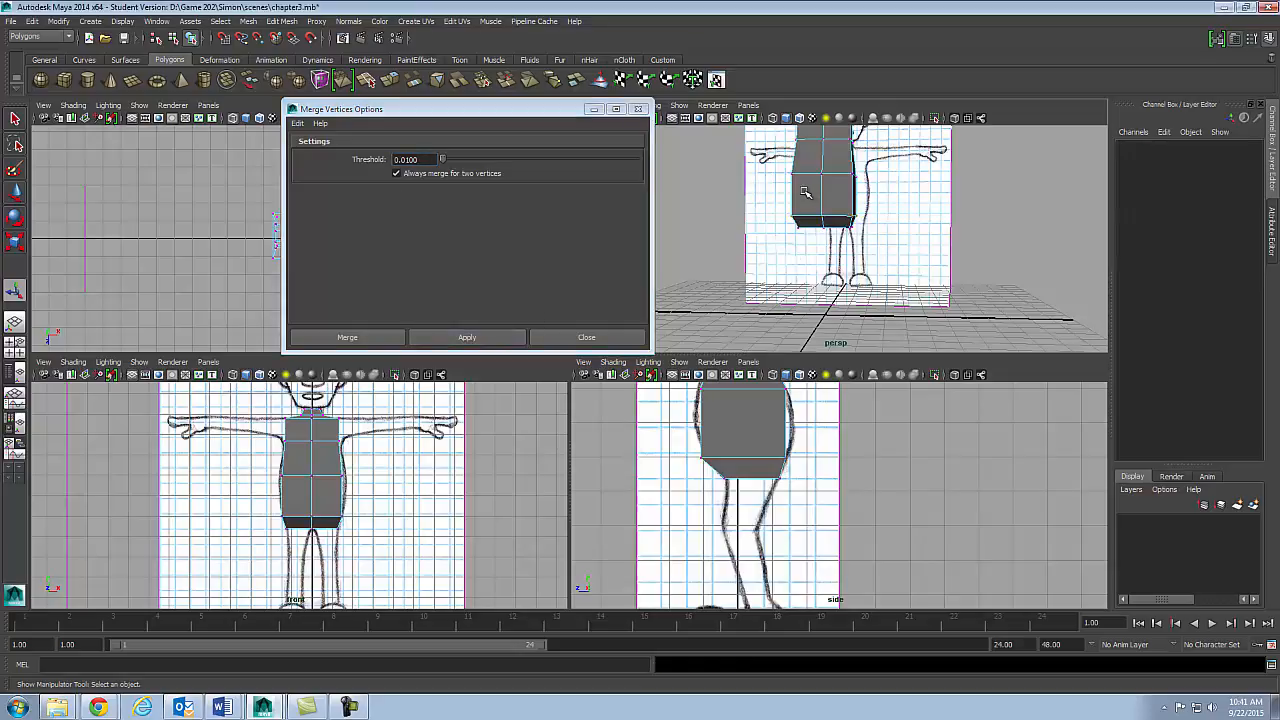
pyautogui.press('3')
pyautogui.moveTo(832, 248)
pyautogui.keyDown('alt'); pyautogui.mouseDown()
pyautogui.moveTo(968, 219)
pyautogui.moveTo(637, 257)
pyautogui.moveTo(666, 223)
pyautogui.moveTo(753, 207)
pyautogui.moveTo(790, 285)
pyautogui.moveTo(760, 245)
pyautogui.moveTo(765, 262)
pyautogui.moveTo(797, 228)
pyautogui.moveTo(817, 233)
pyautogui.mouseUp(); pyautogui.keyUp('alt')
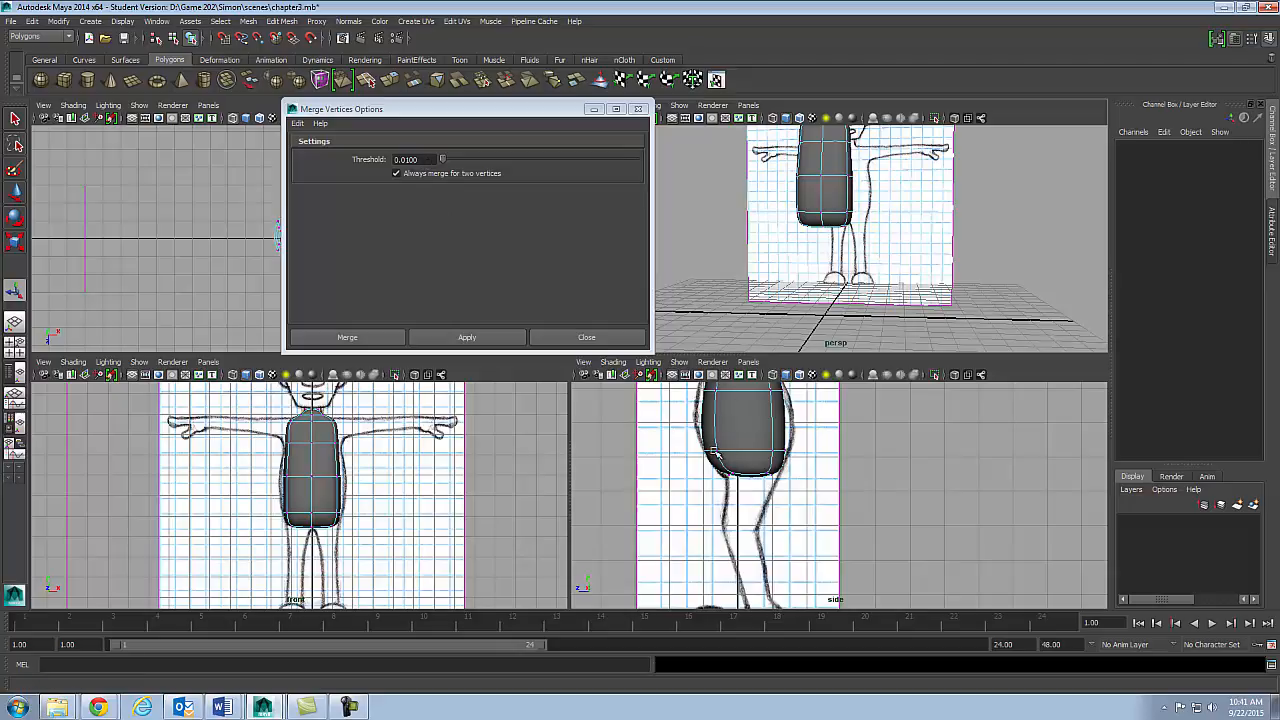
pyautogui.click(590, 338)
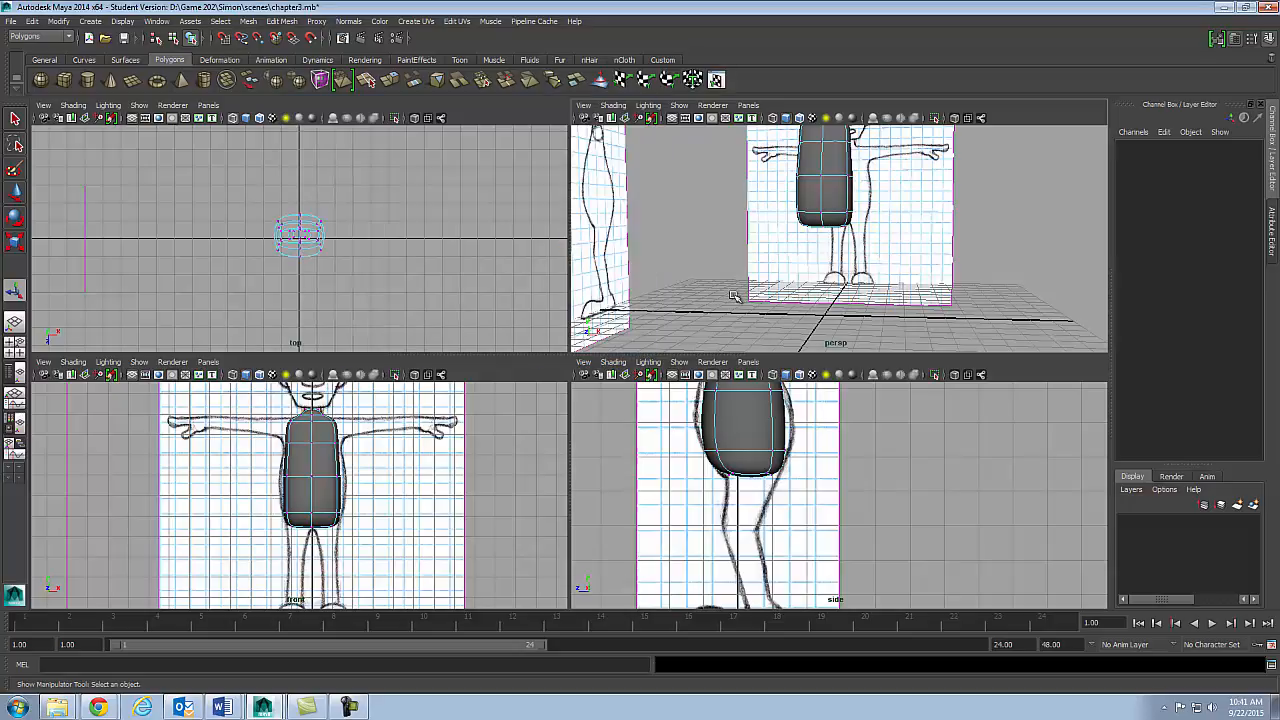
pyautogui.keyDown('alt'); pyautogui.moveTo(766, 266); pyautogui.dragTo(783, 281); pyautogui.keyUp('alt')
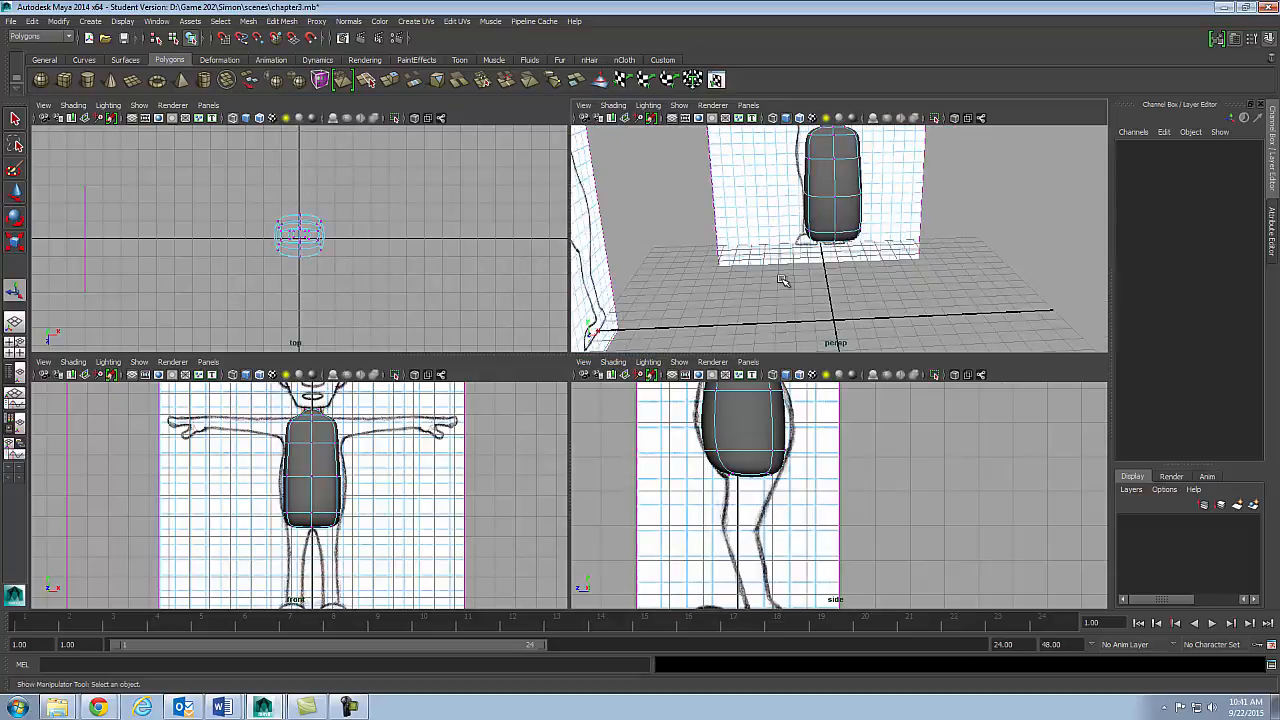
pyautogui.press('1')
pyautogui.keyDown('alt'); pyautogui.moveTo(868, 268); pyautogui.dragTo(823, 237); pyautogui.keyUp('alt')
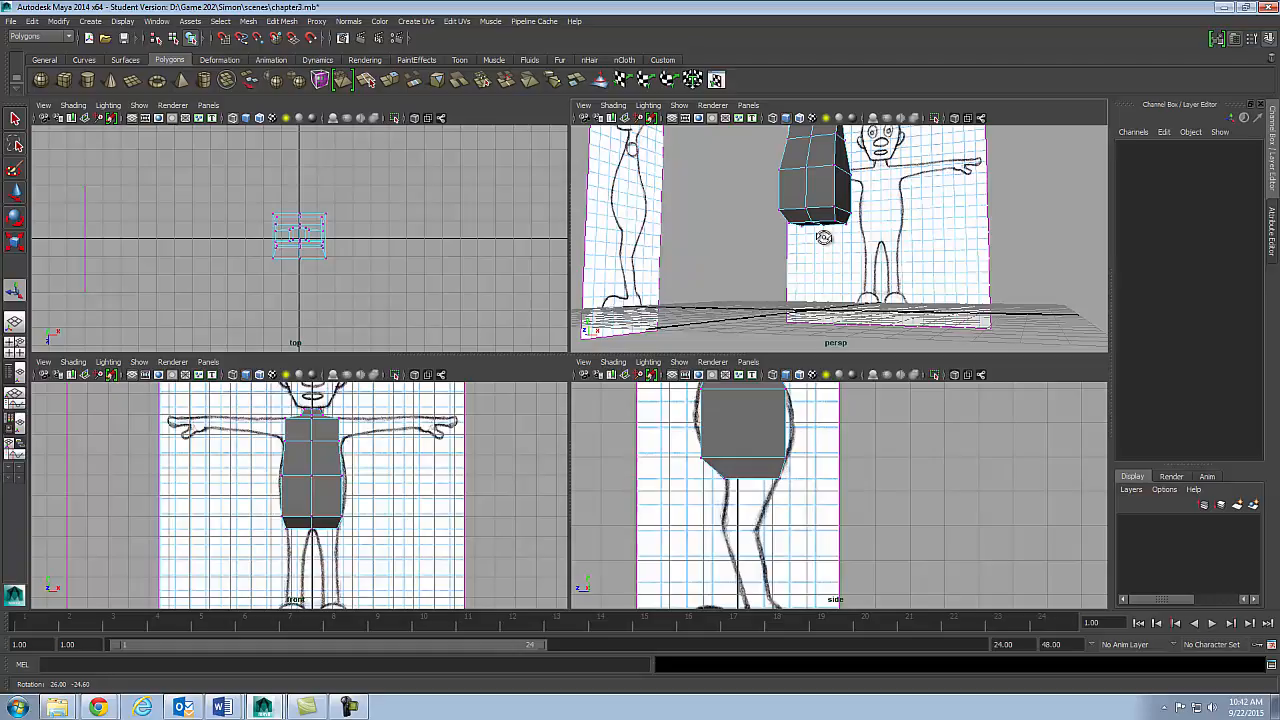
pyautogui.keyDown('alt'); pyautogui.moveTo(834, 194); pyautogui.dragTo(849, 252); pyautogui.keyUp('alt')
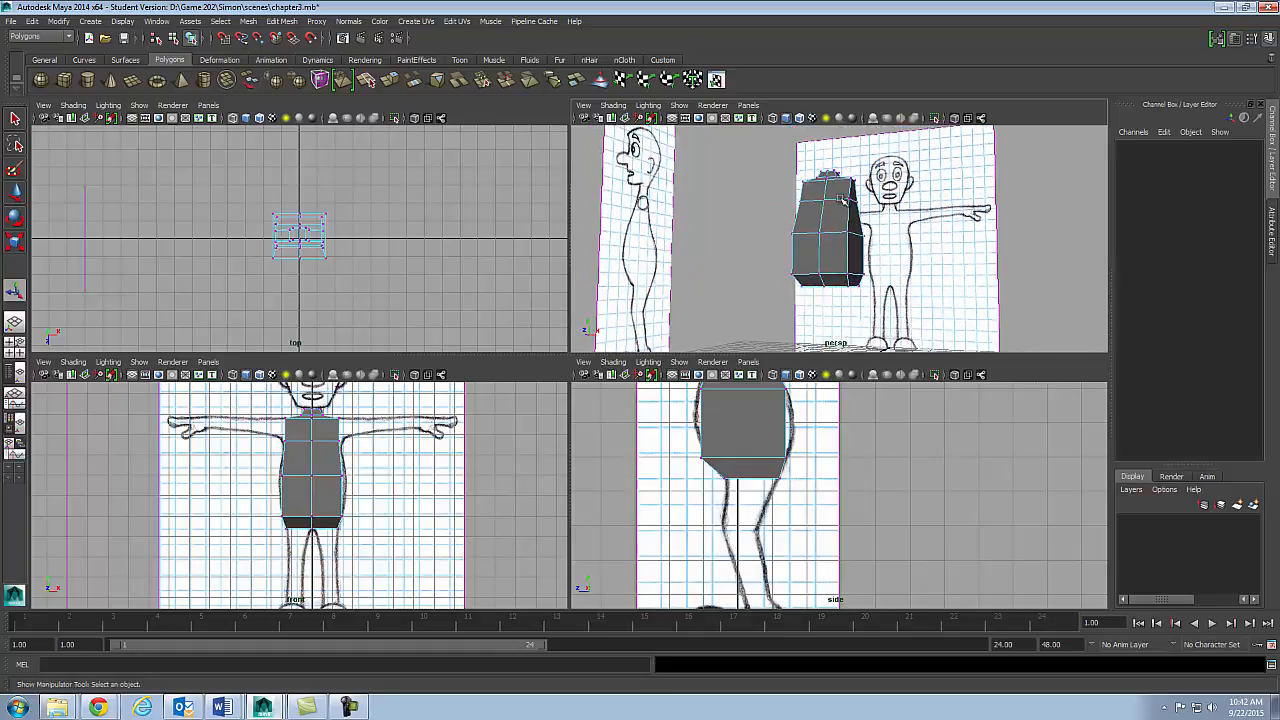